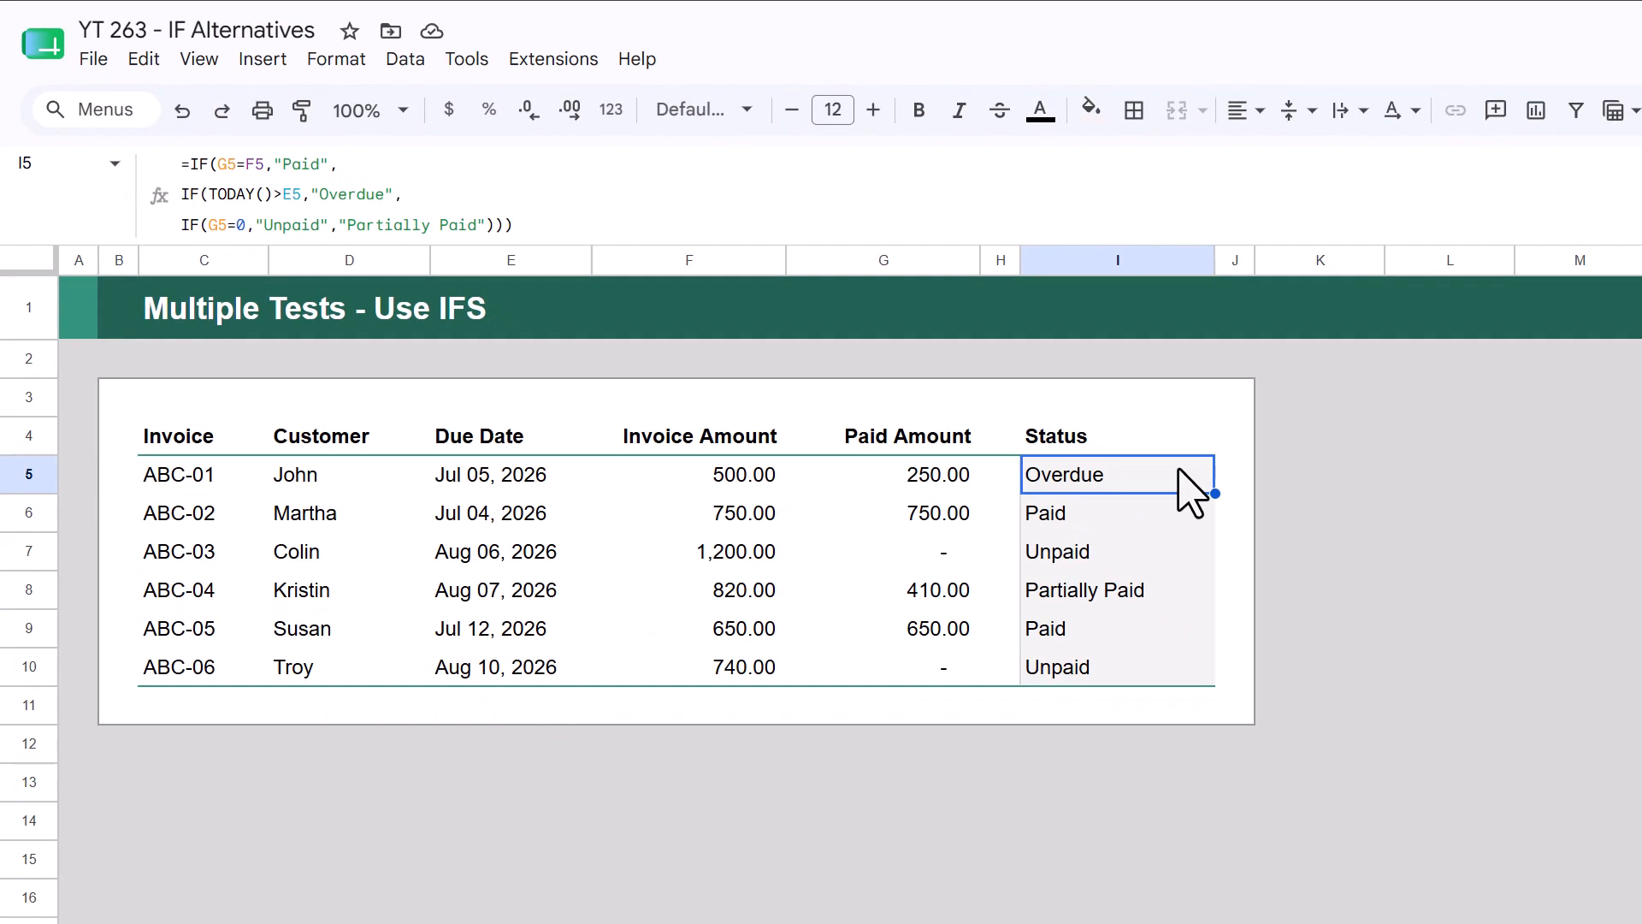
Step: Clear the Status formulas in I5:I10 and begin an IFS formula in I5
left_click_drag(1191, 487, 1181, 667)
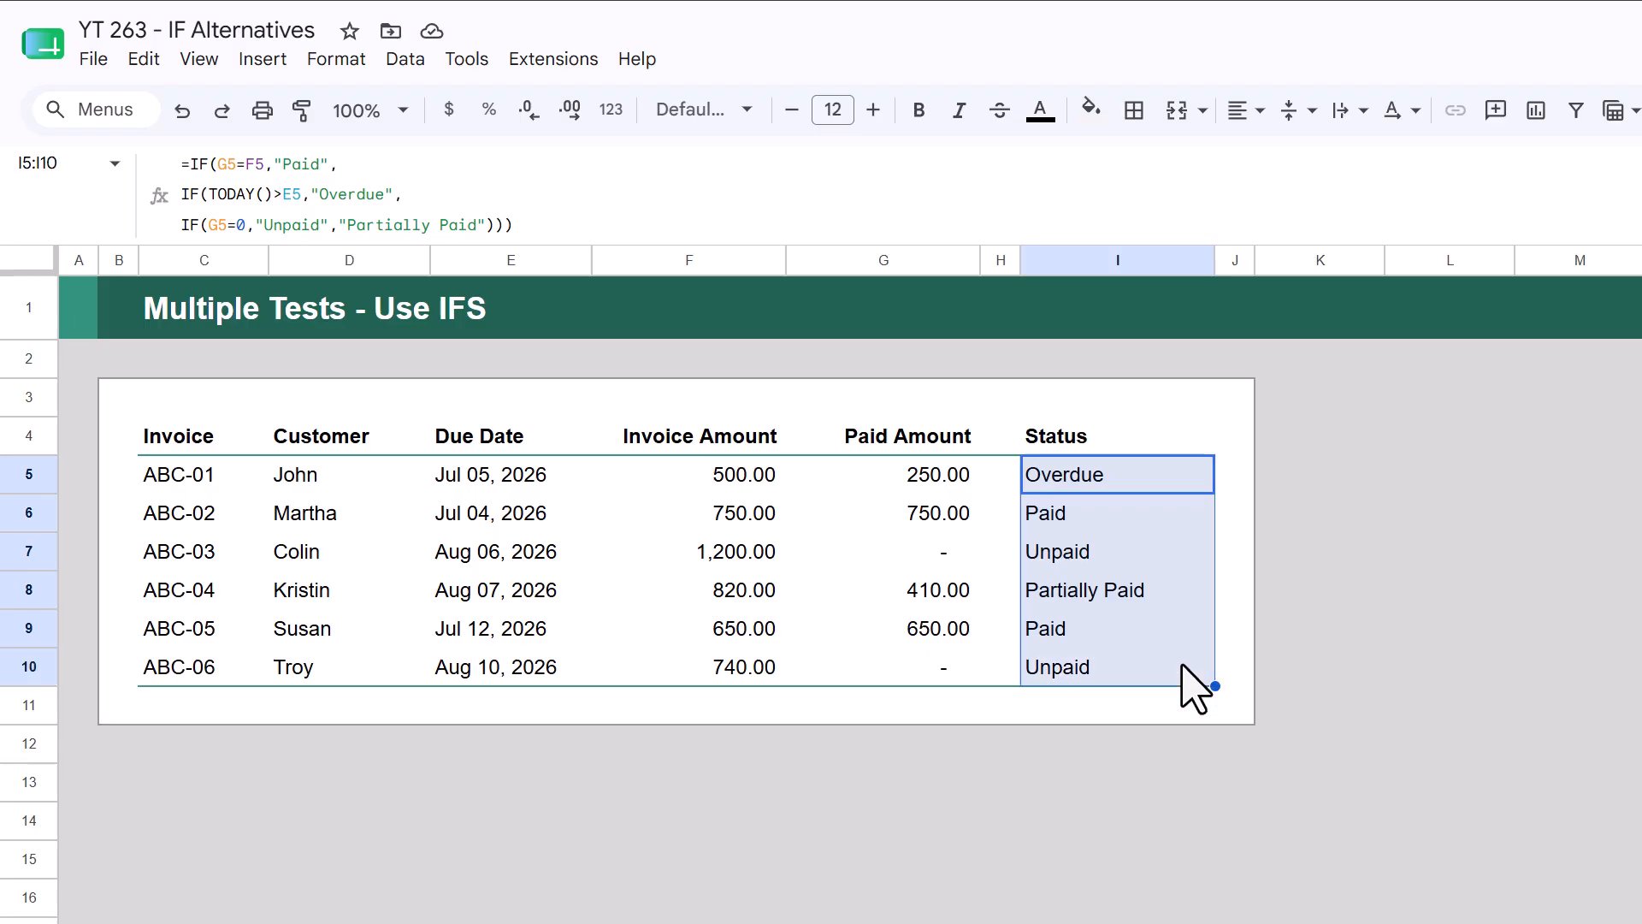
key("Delete")
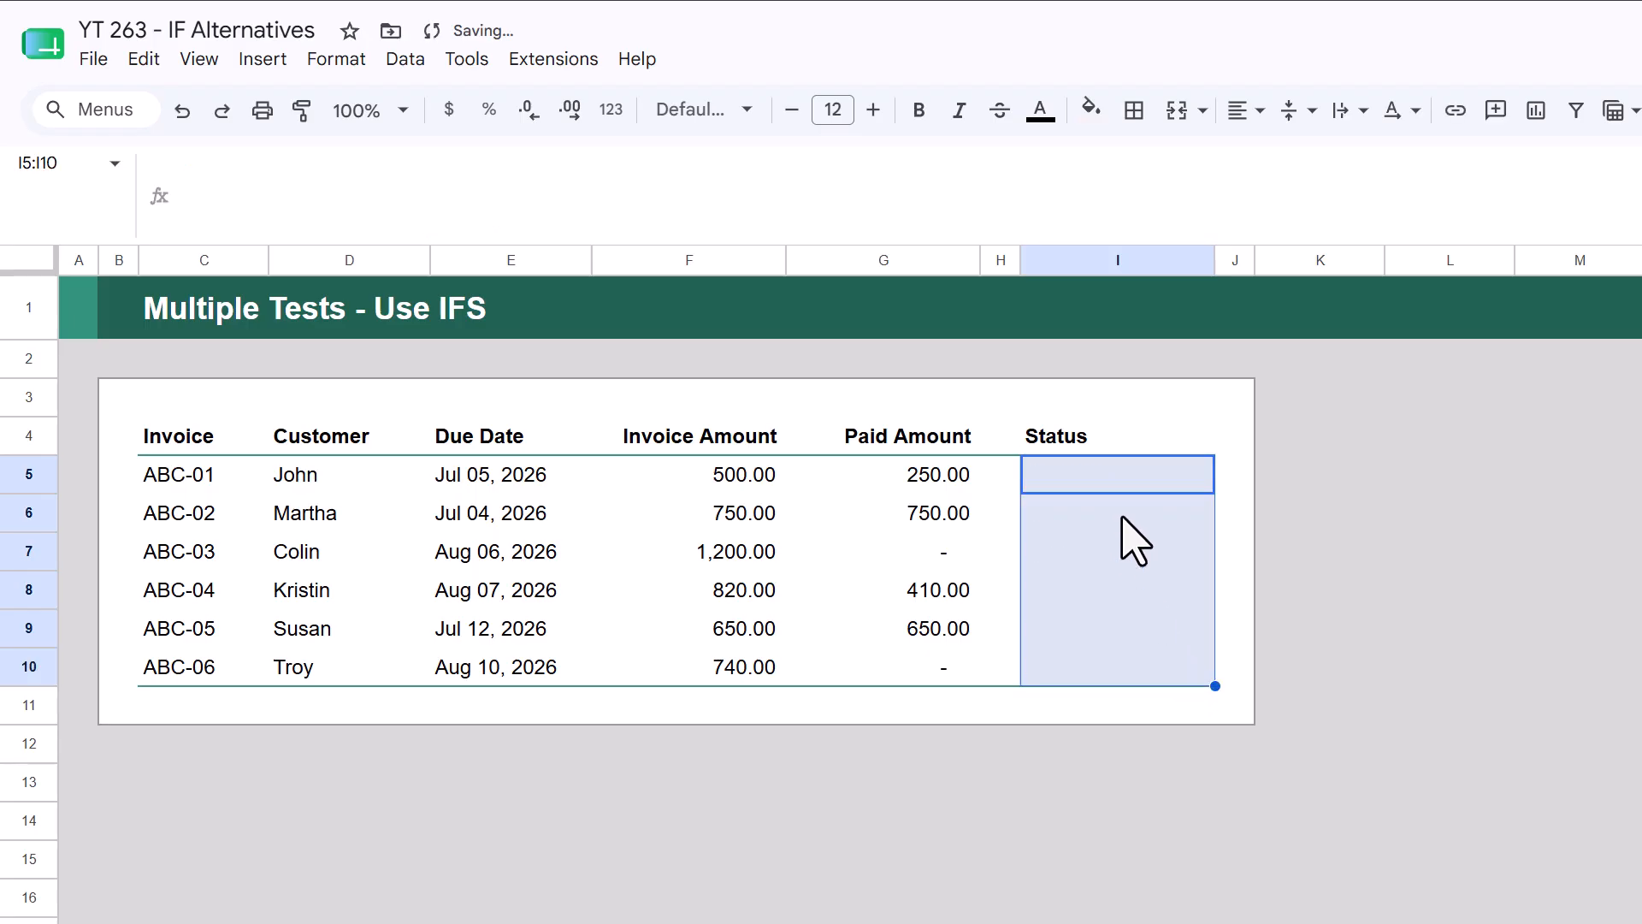
left_click(1137, 487)
type("=ifs")
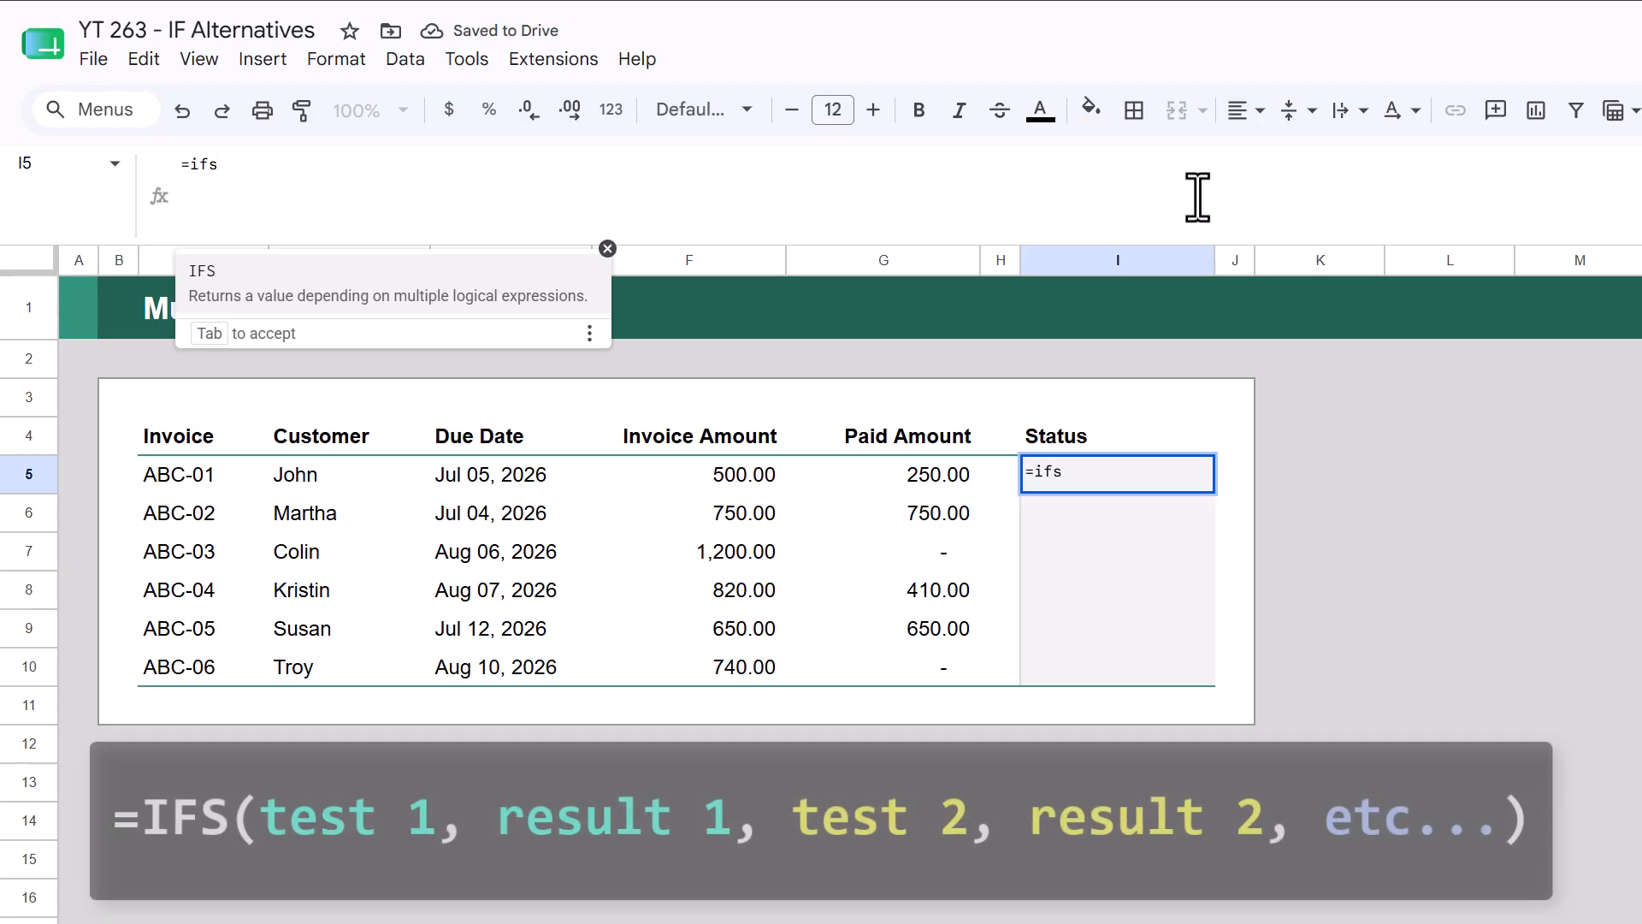
key("Tab")
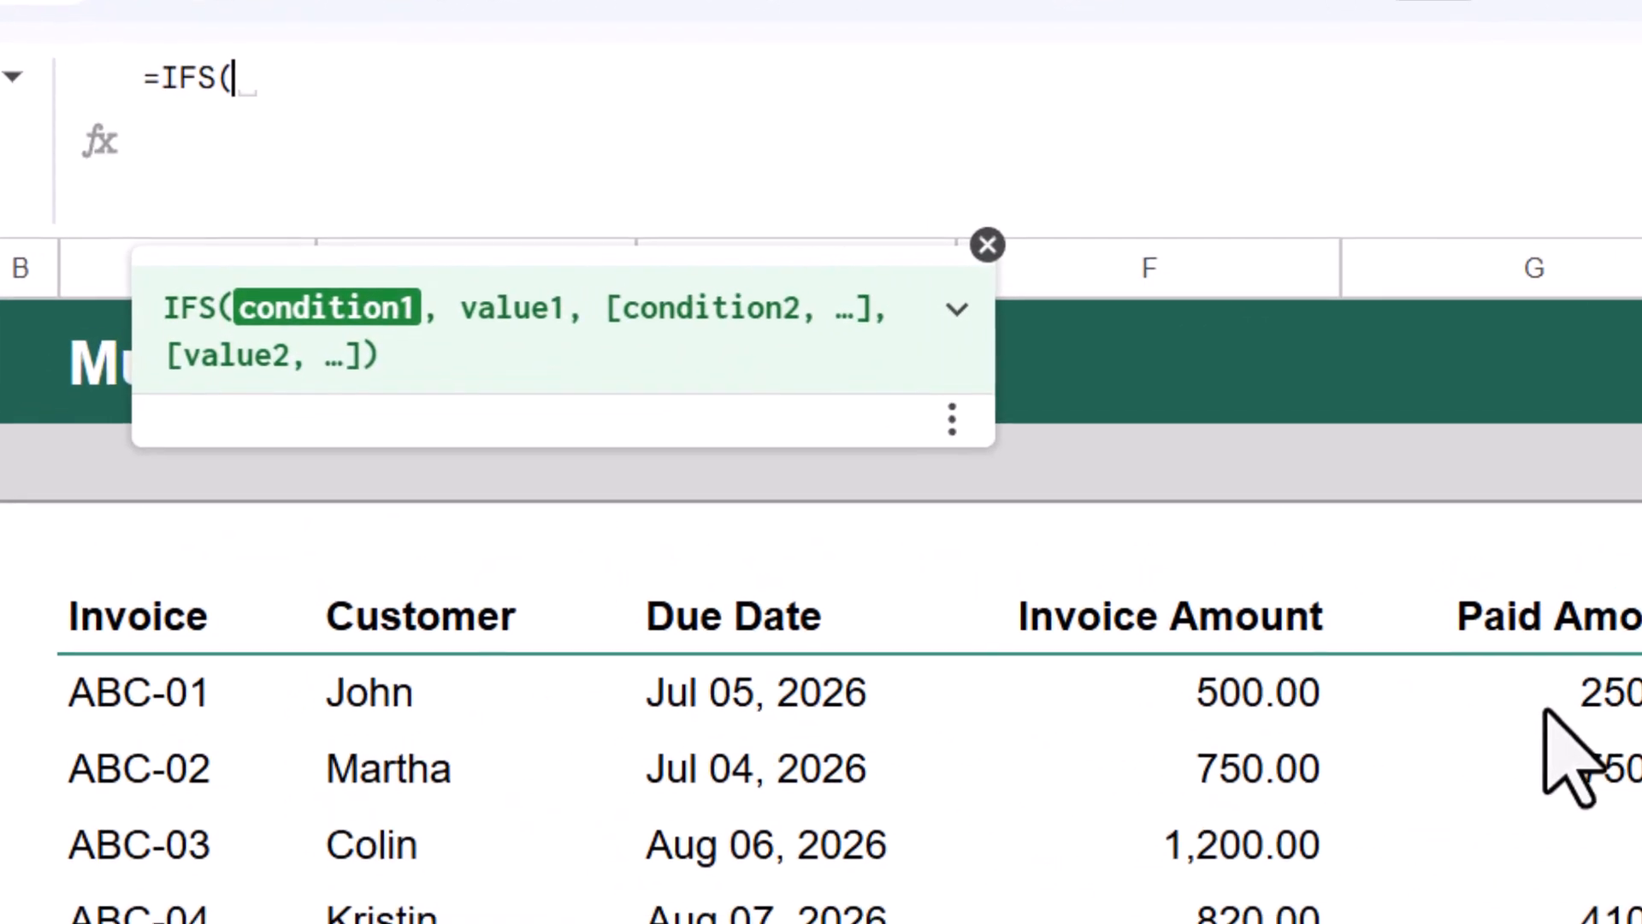
Step: Add the first IFS test, G5=F5, returning "Paid"
left_click(1548, 711)
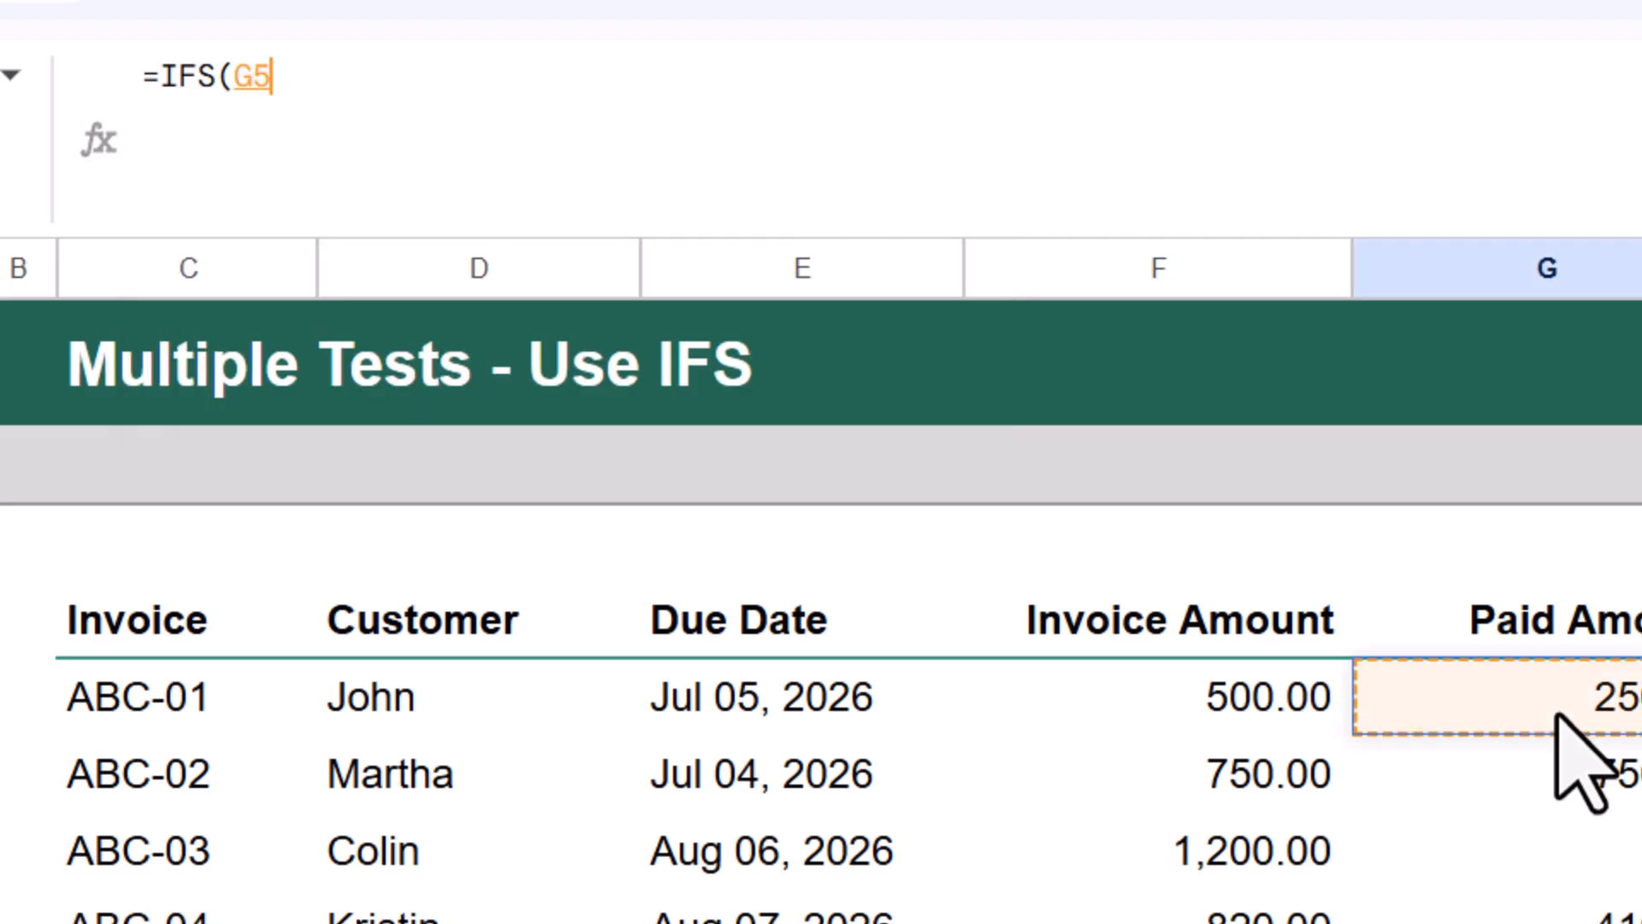
type("=")
left_click(1281, 708)
type(",")
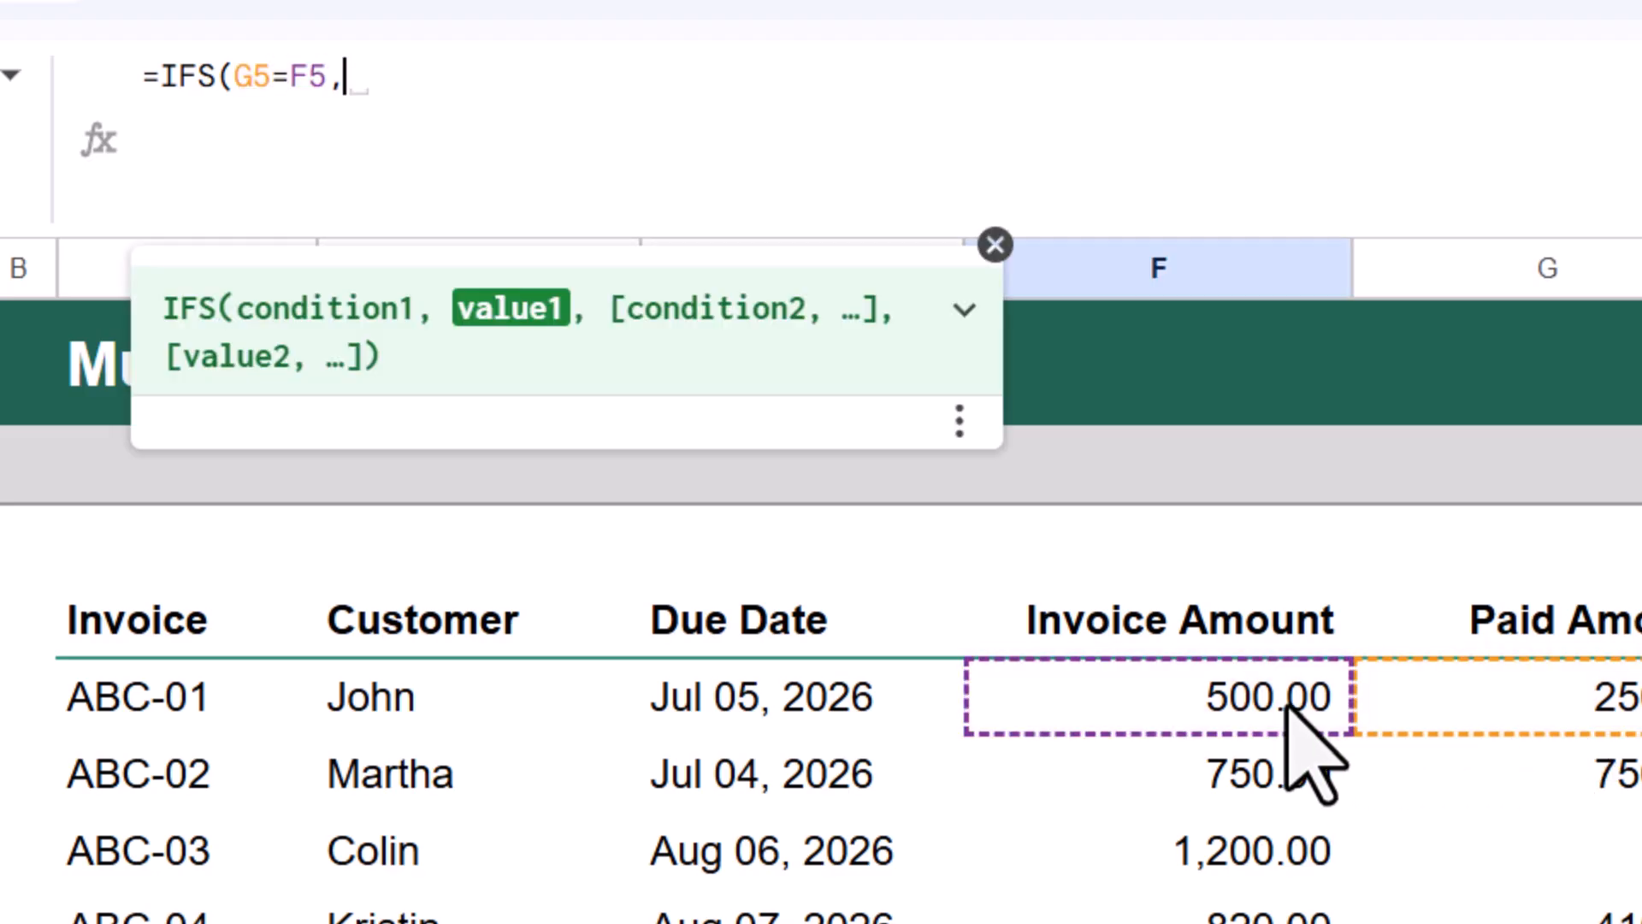
type("\"Paid")
type(",")
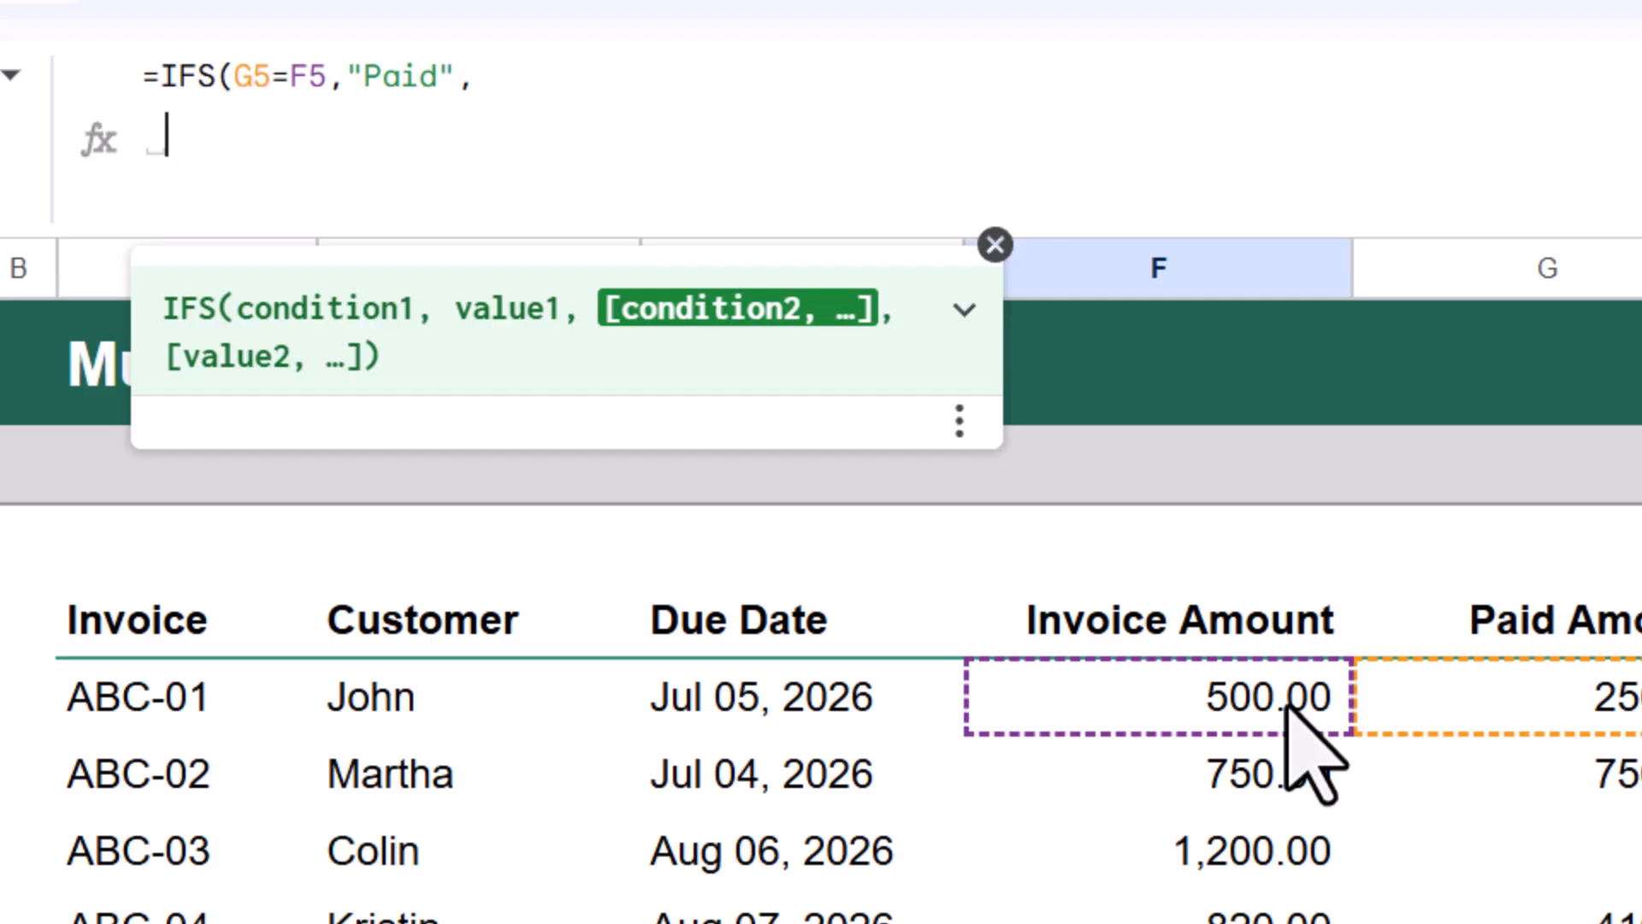
Step: Add the second IFS test on its own line, TODAY()>E5, returning "Overdue"
type("toda")
key("Tab")
type(">")
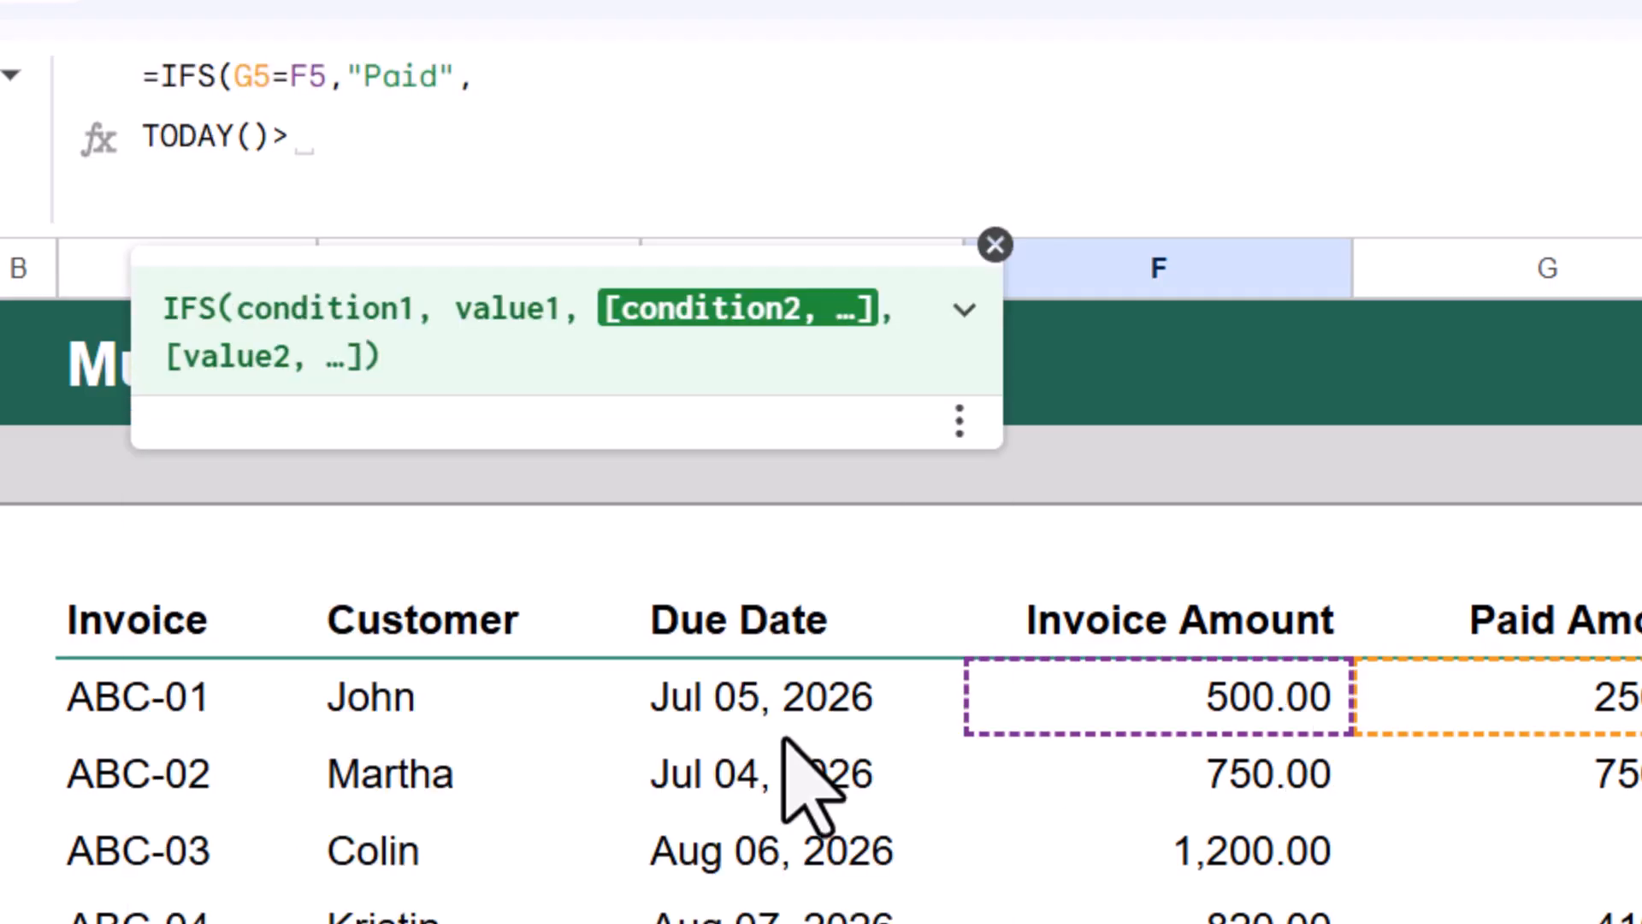
left_click(730, 700)
type(",\"Overdue\",")
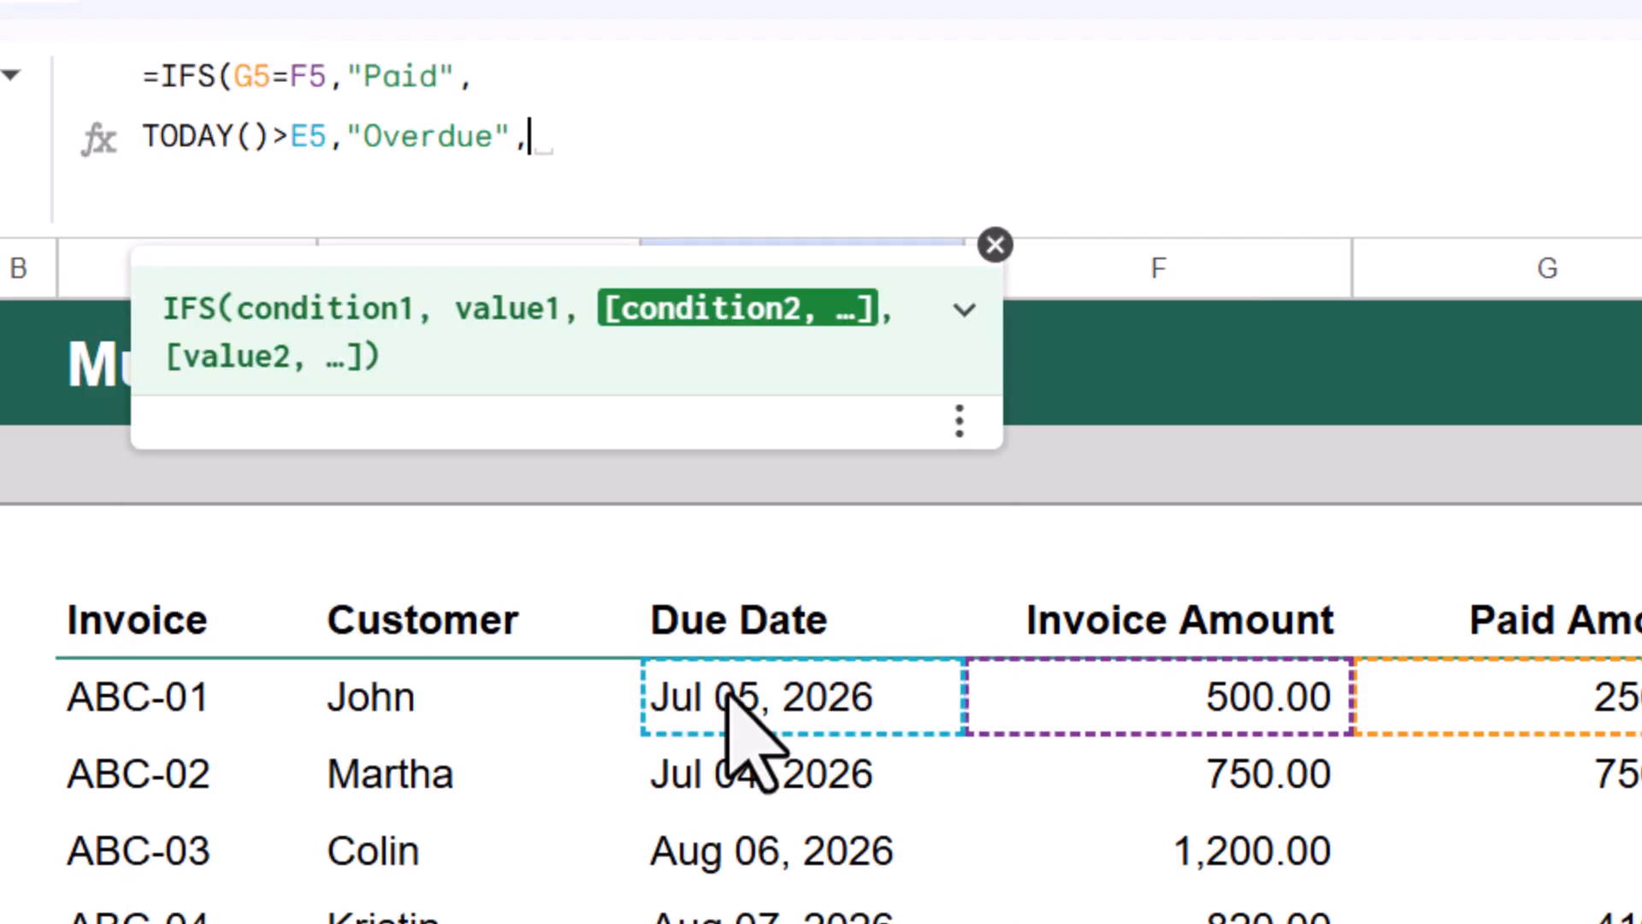
key("alt+Return")
Step: Complete the IFS formula with G5=0 returning "Unpaid" and a TRUE fallback returning "Partially Paid"
left_click(1448, 712)
type("=")
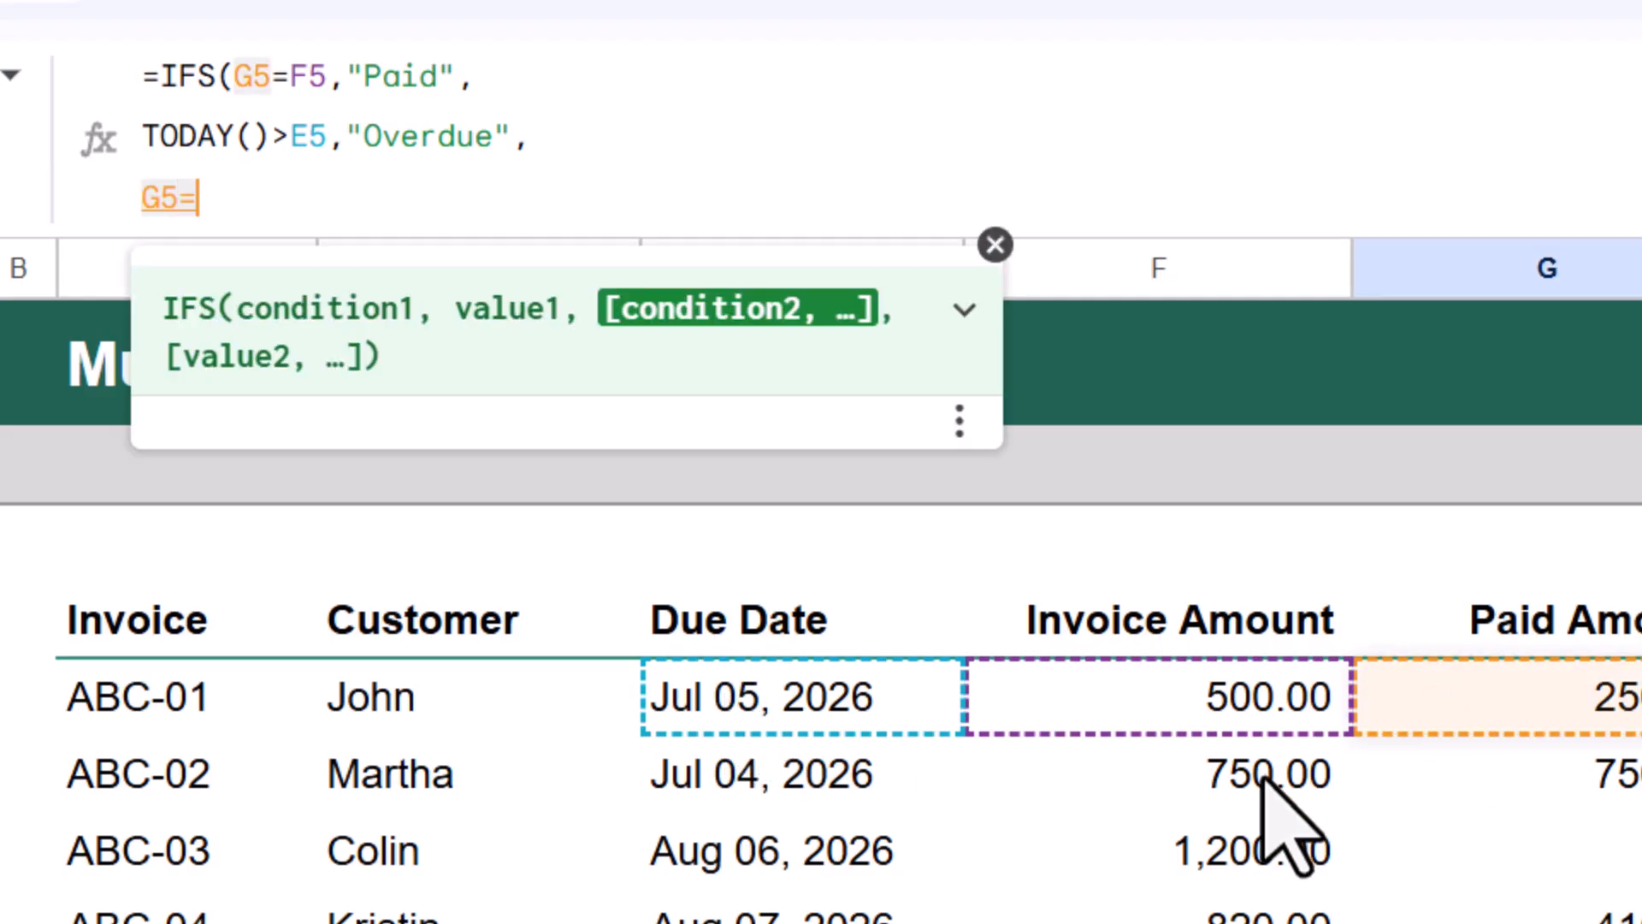
type("0, ")
type("U")
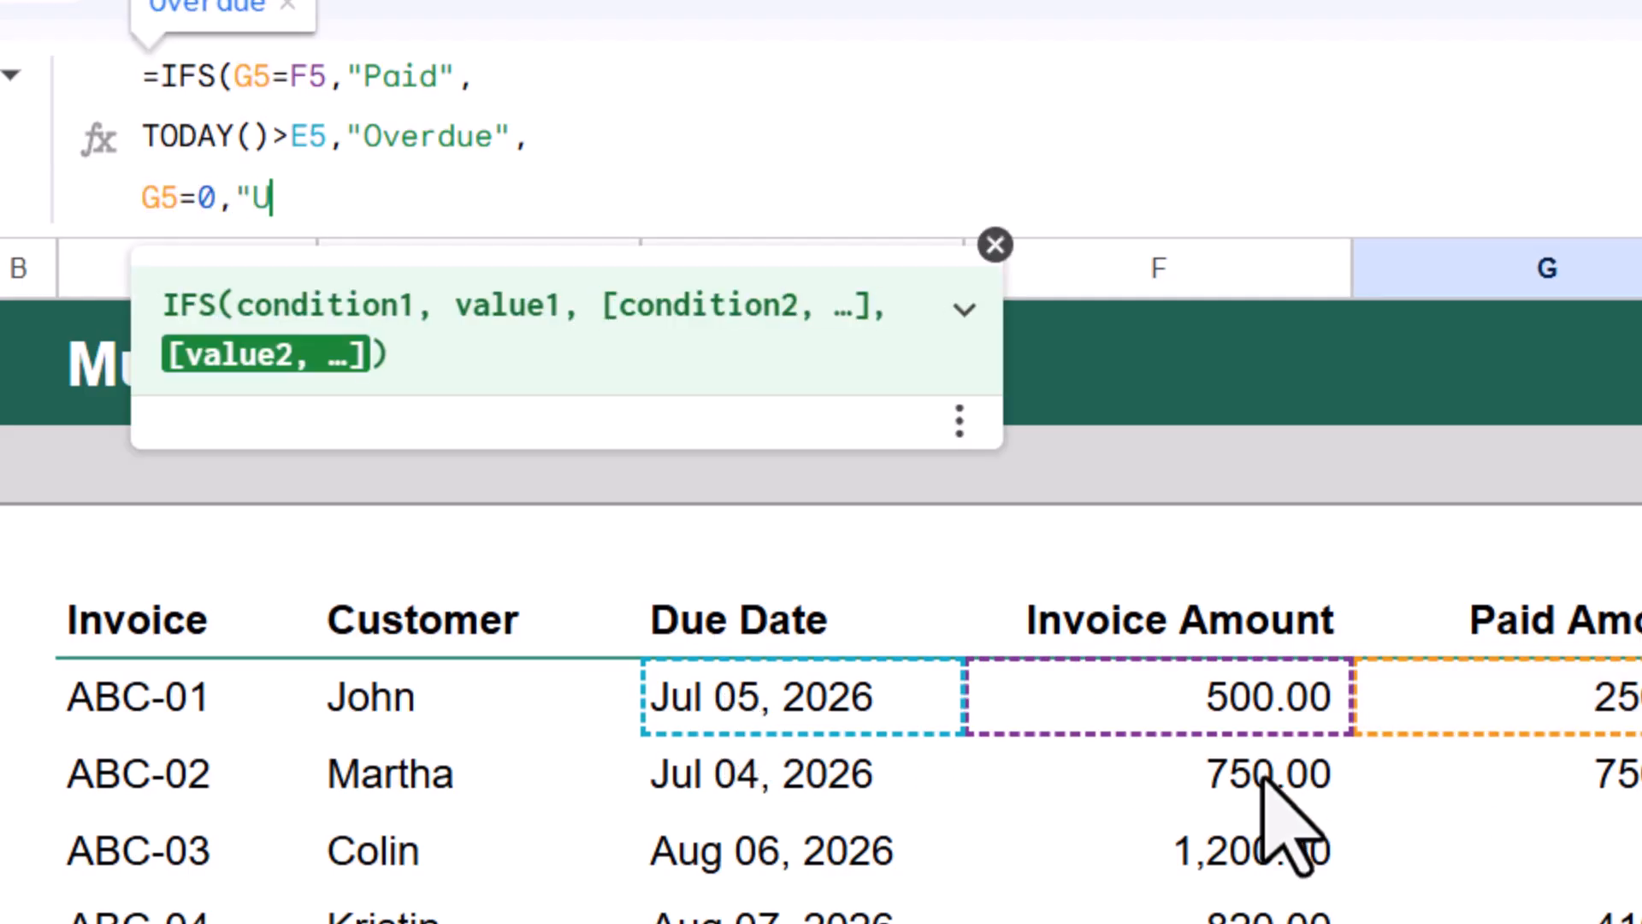
type("npaid")
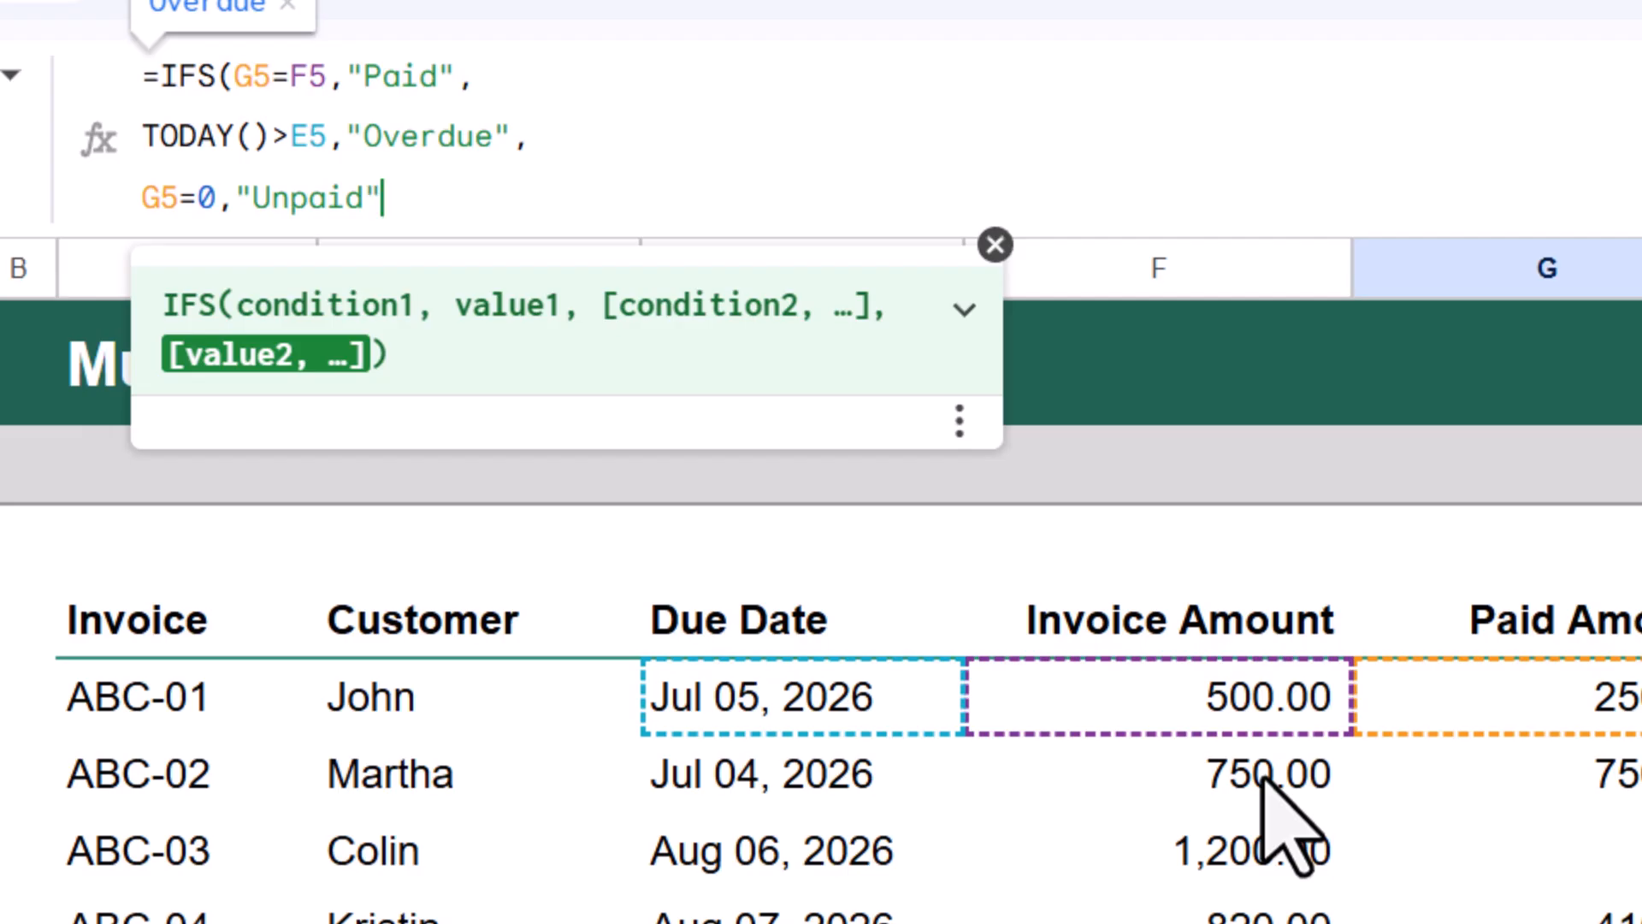
type(",TRUE,")
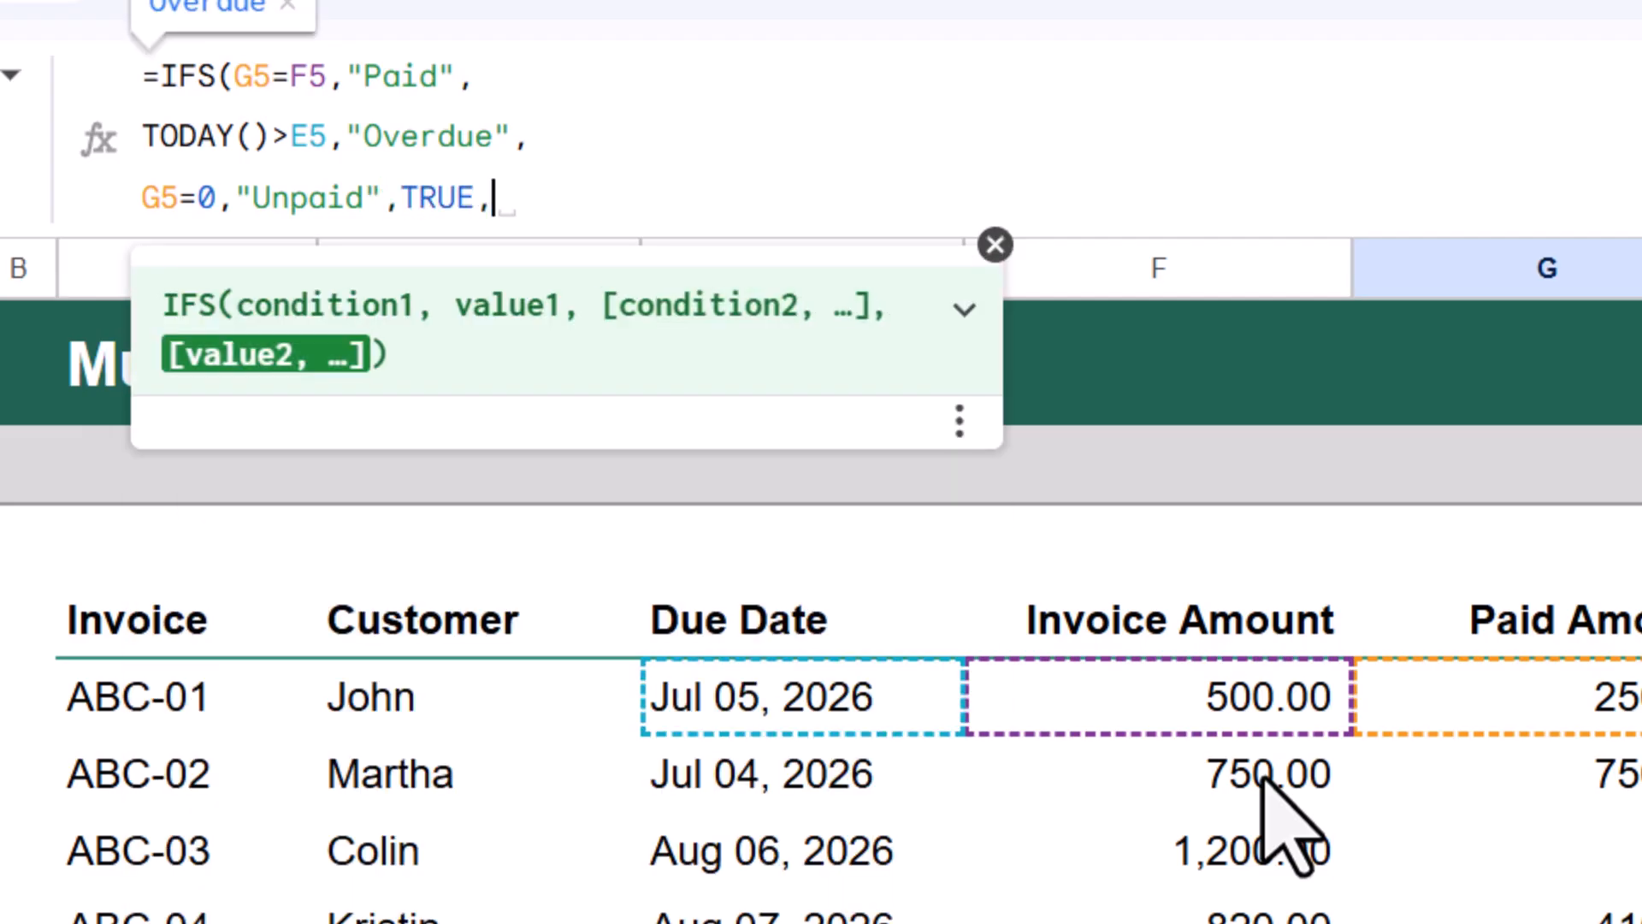
type("\"Partially Pai")
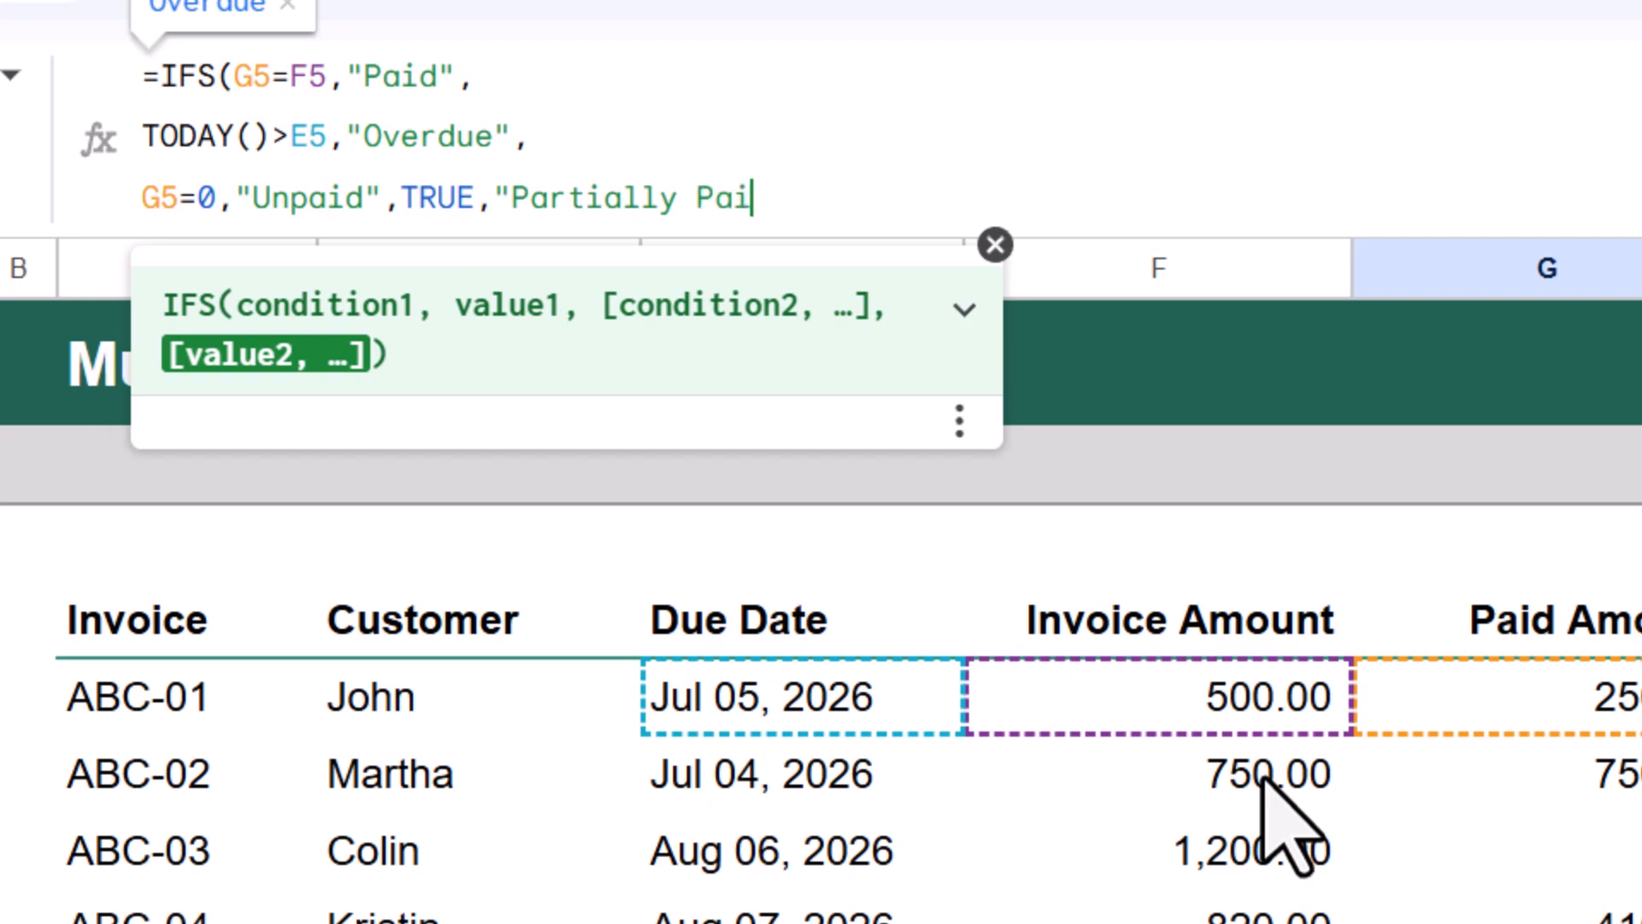
type("d\")")
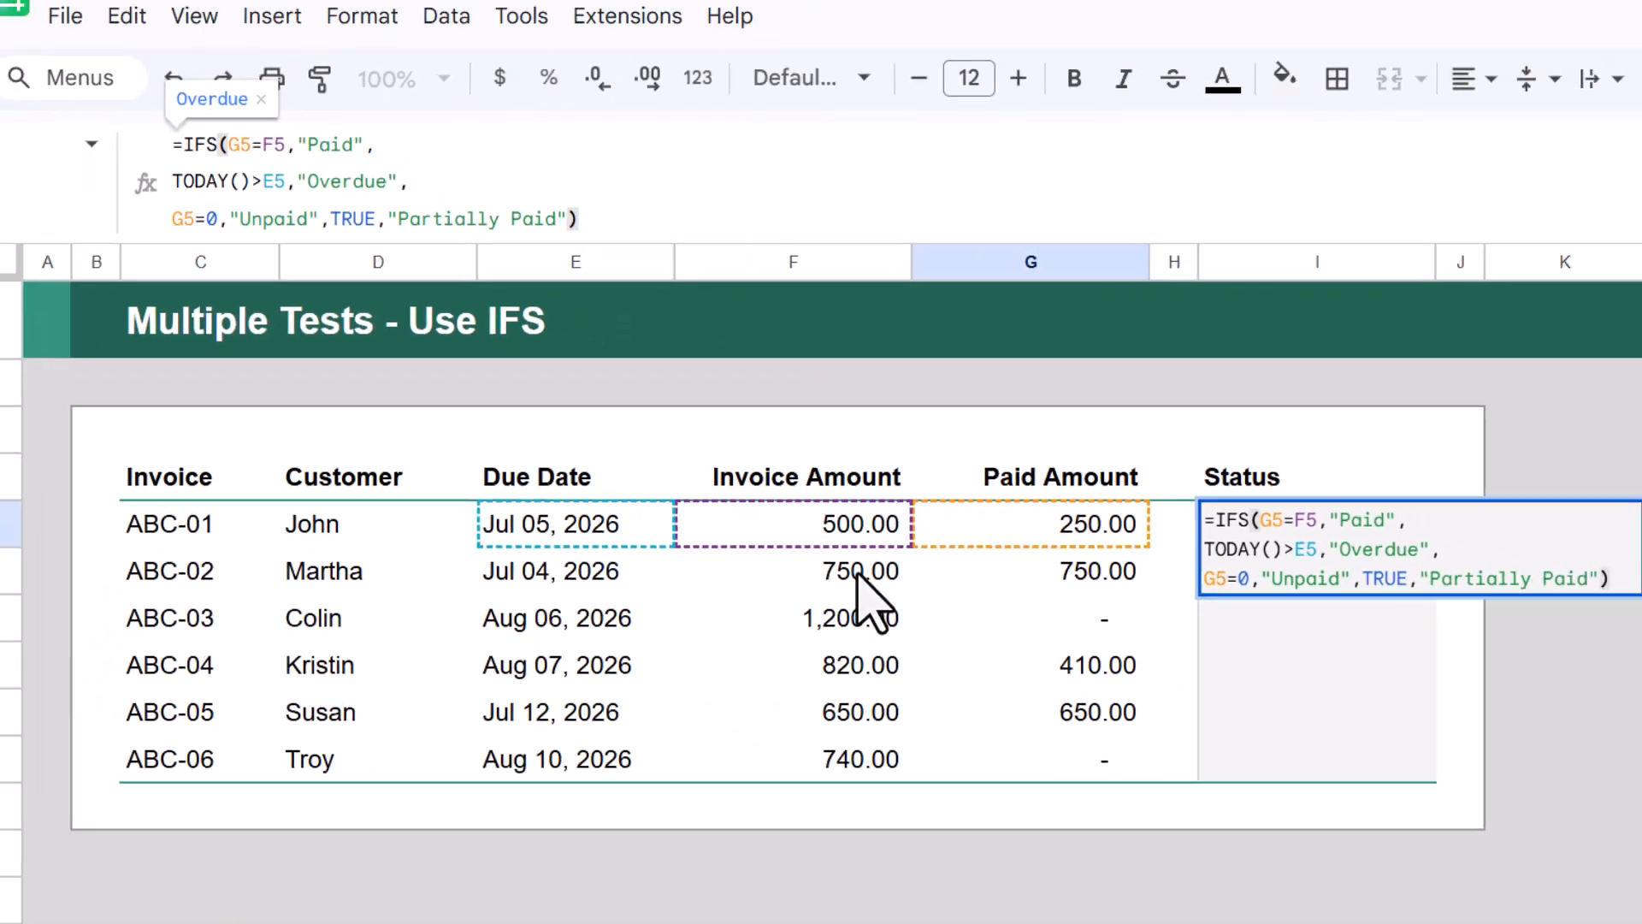
key("Return")
Step: Fill the IFS formula from I5 down through I10
left_click(1197, 479)
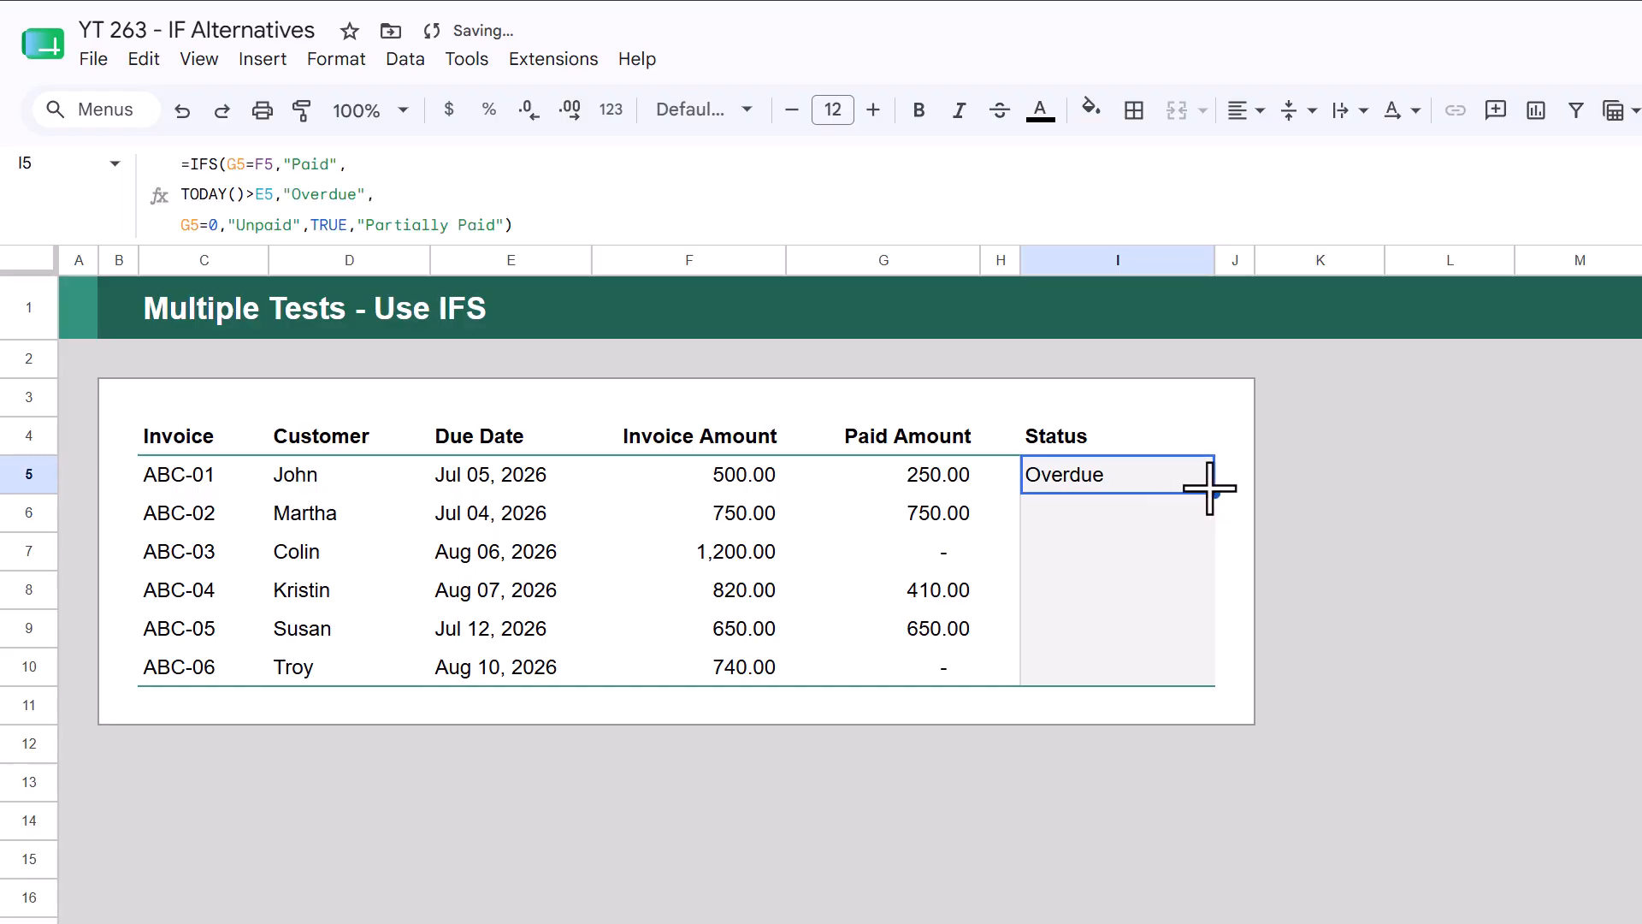
left_click_drag(1213, 491, 1218, 684)
left_click(1169, 665)
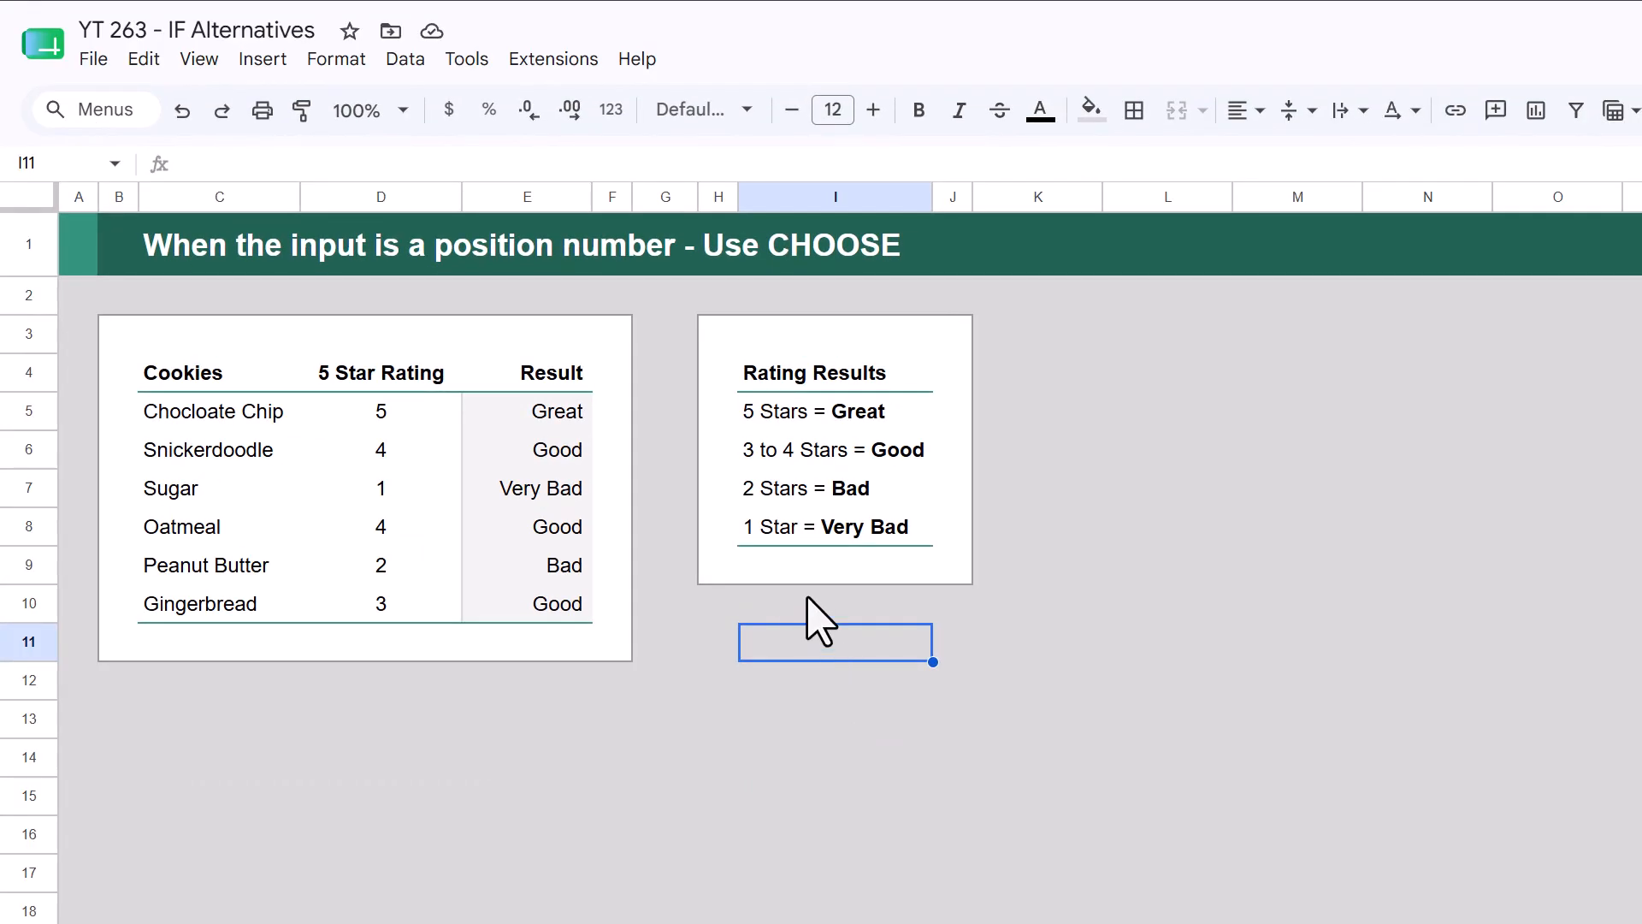
Step: Examine the 5 Star Rating column, the rating rules in I5:I8 and the Result formula in E5
left_click(430, 379)
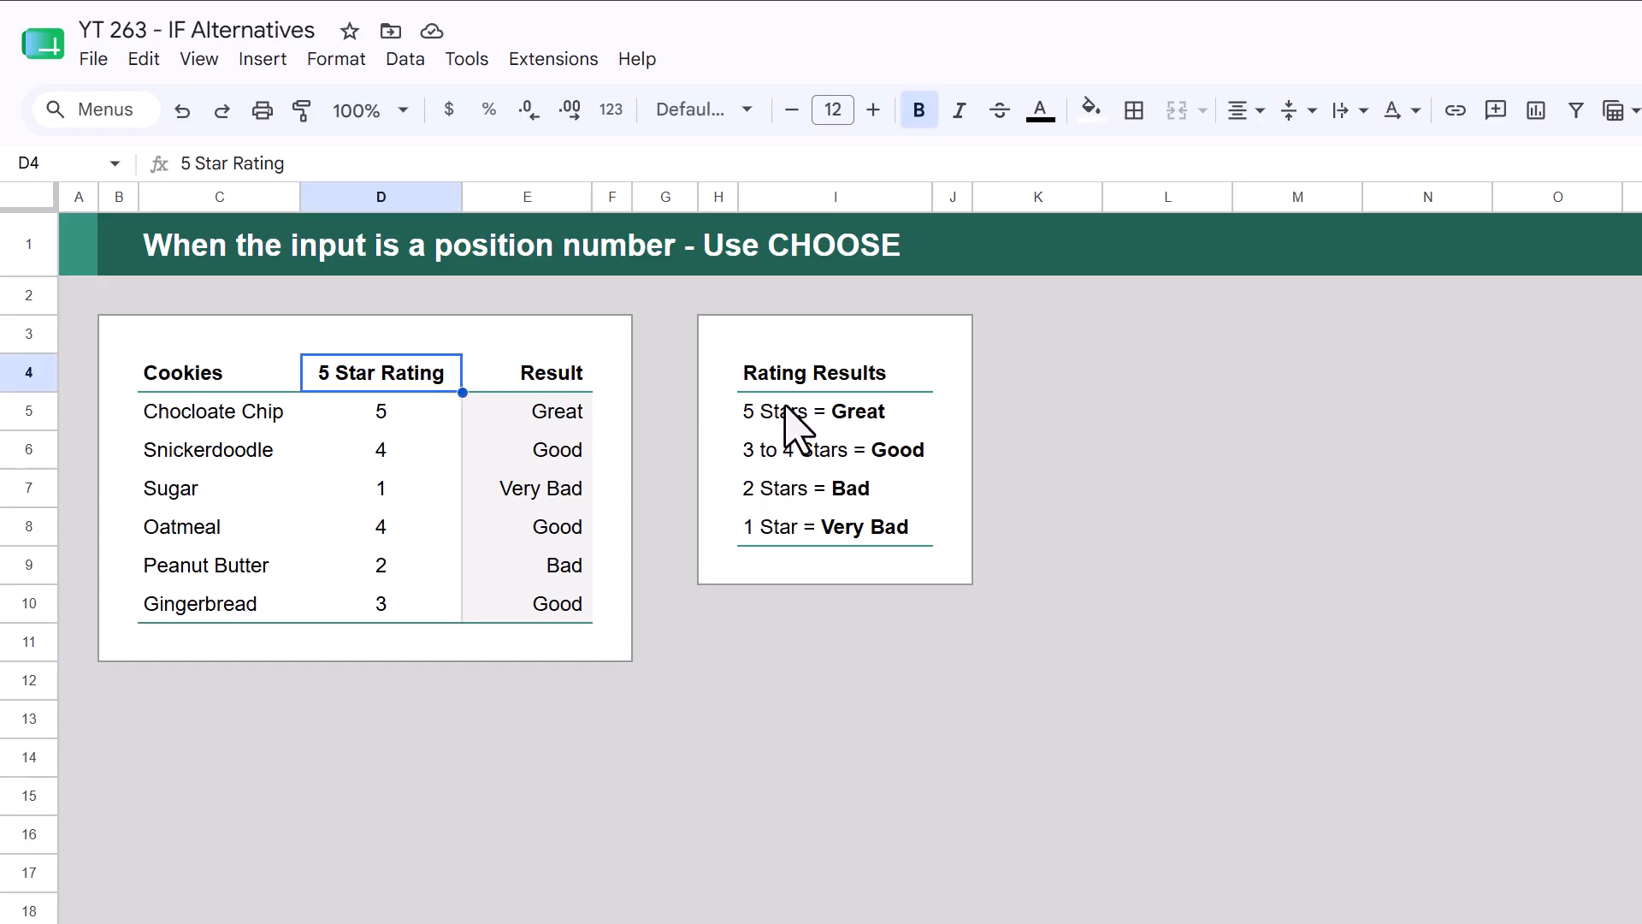
left_click_drag(780, 408, 781, 526)
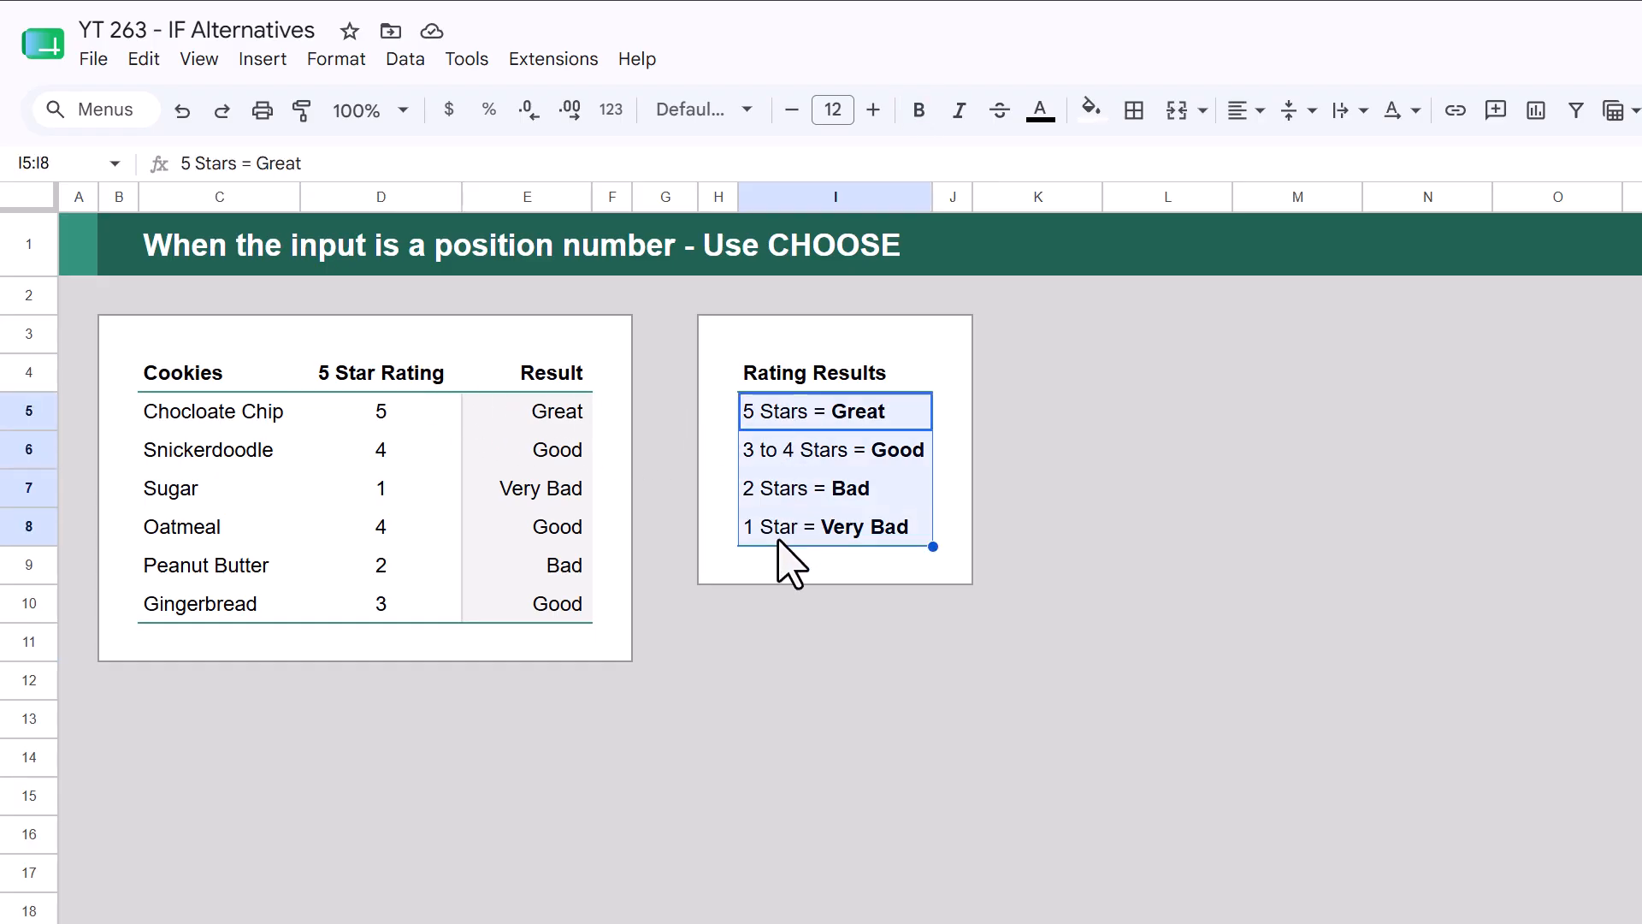
left_click(548, 409)
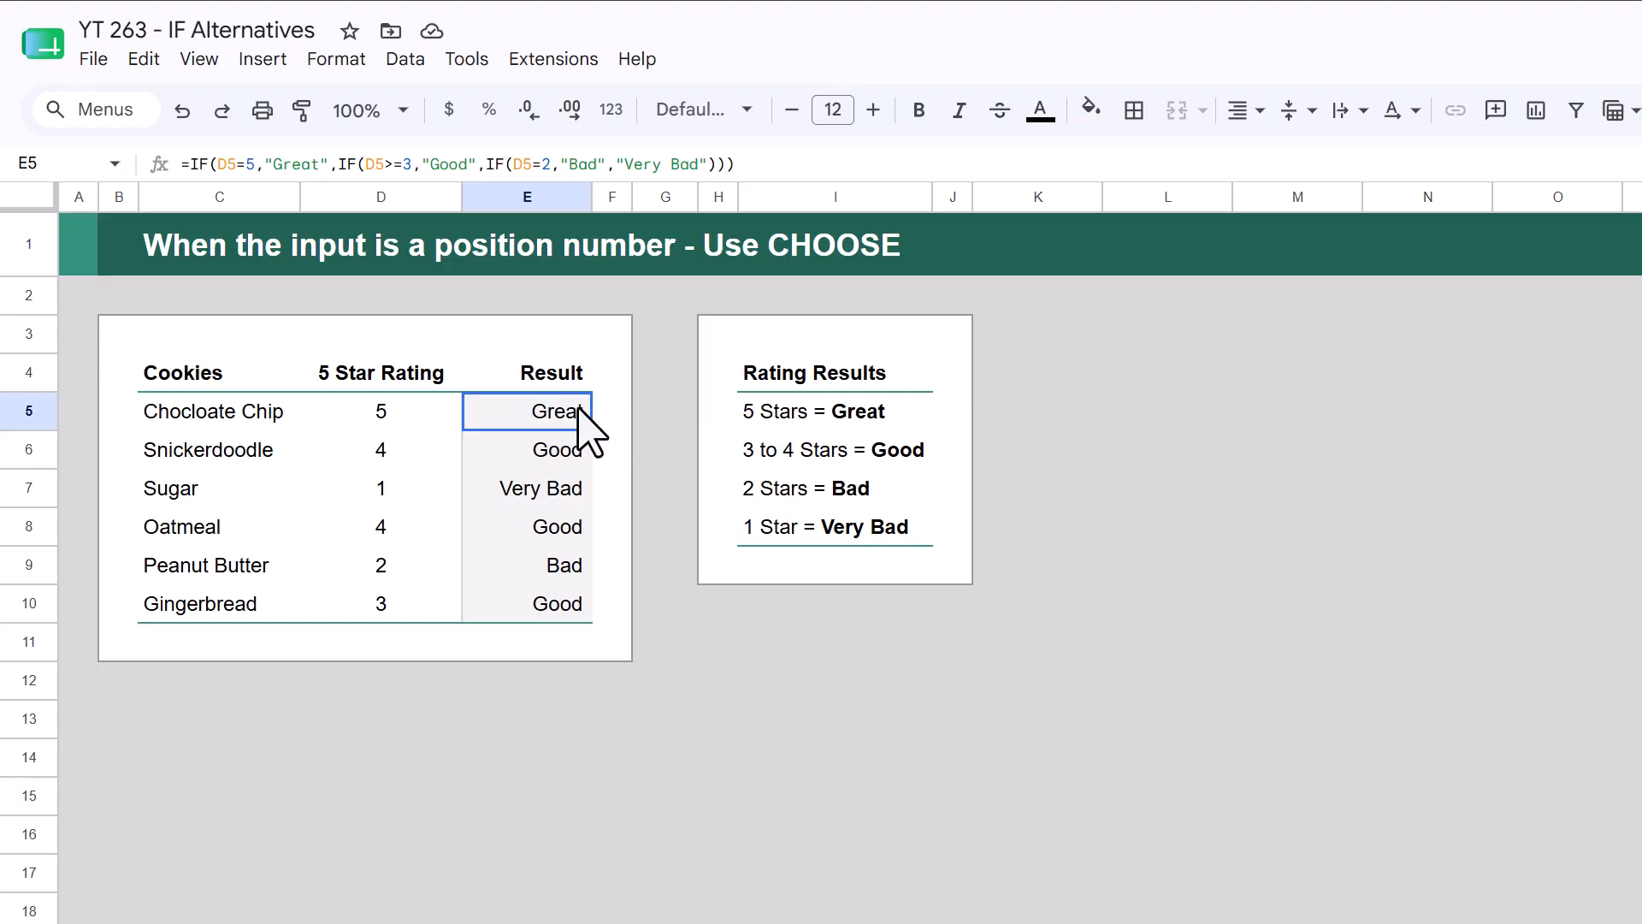
Step: Clear the Result formulas in E5:E10 and enter =CHOOSE(D5,"Very Bad","Bad","Good","Good","Great") in E5
left_click_drag(576, 421, 534, 612)
key("Delete")
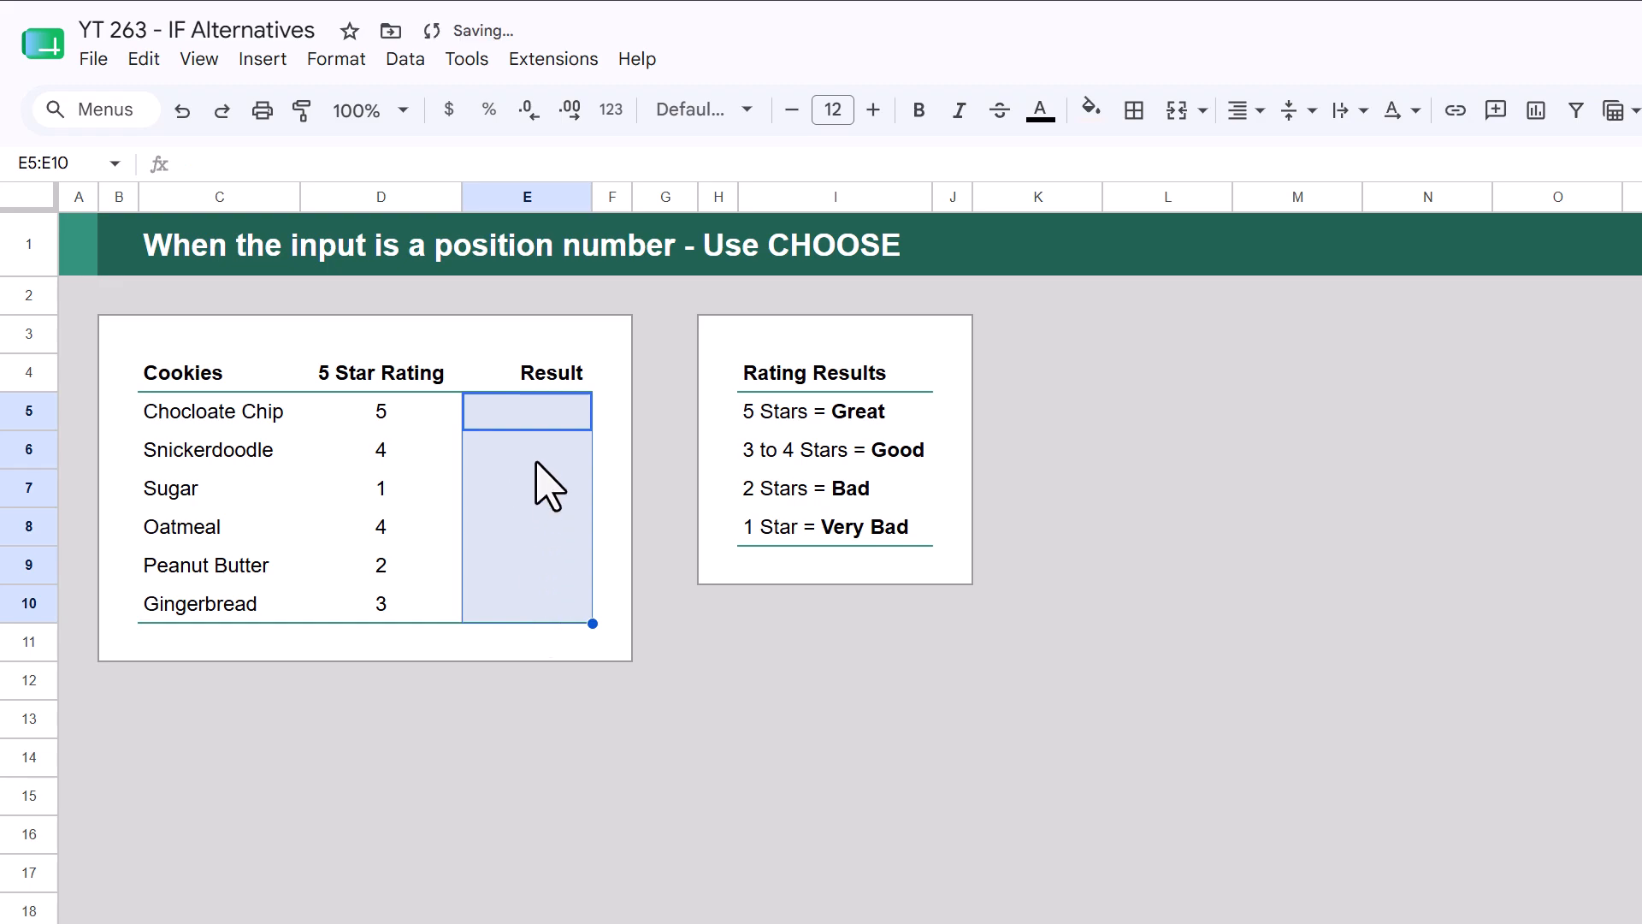
left_click(554, 424)
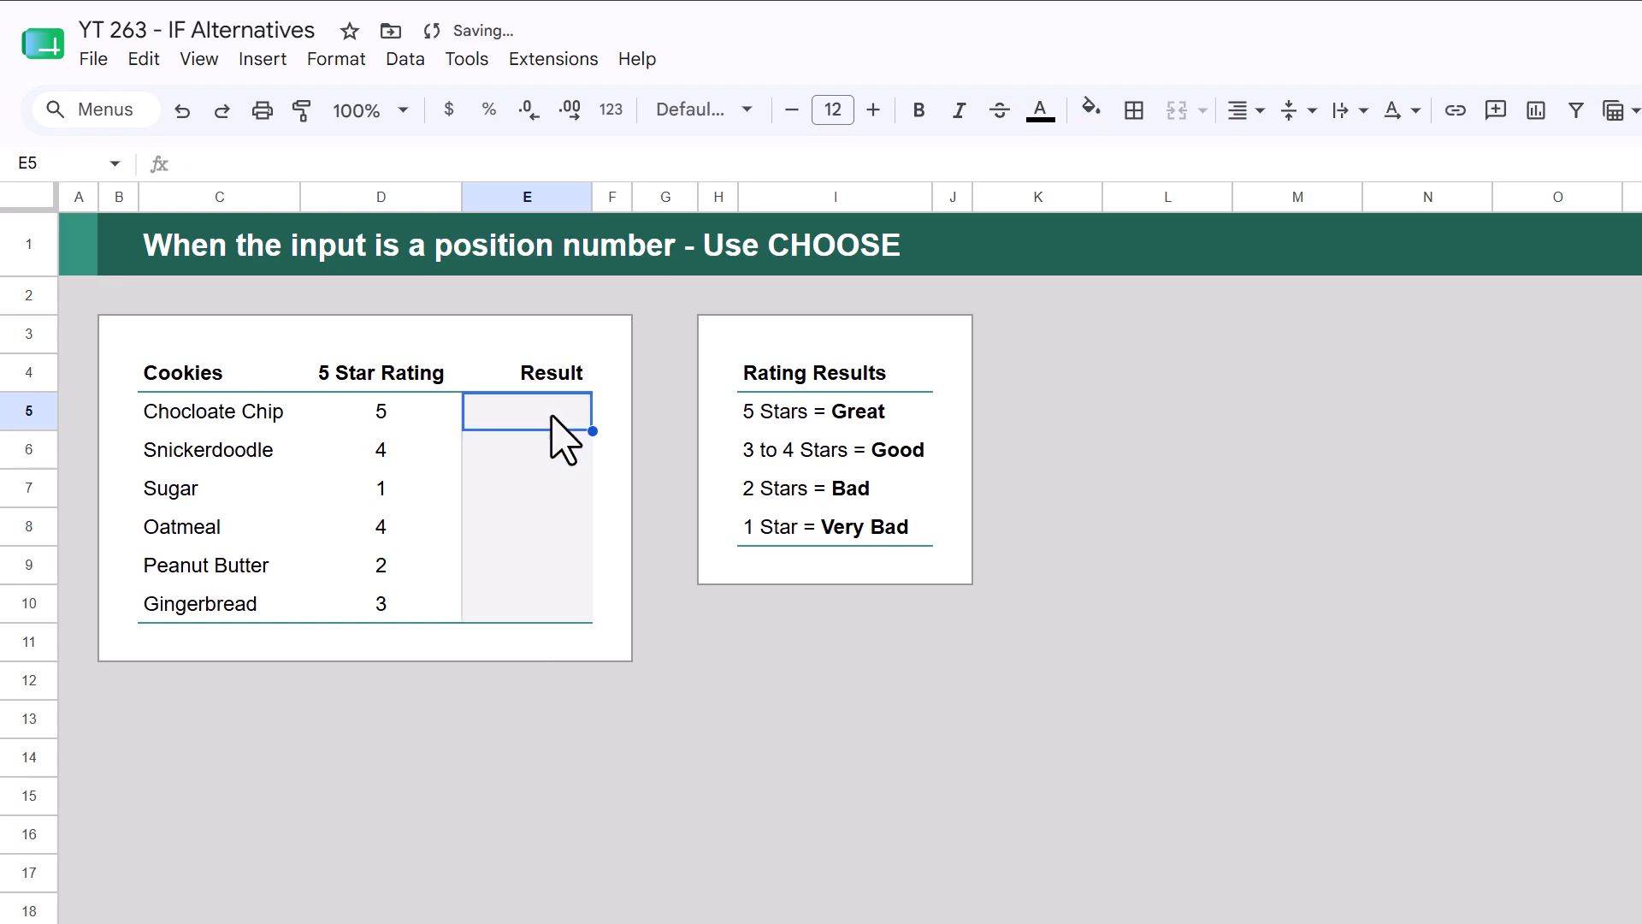
left_click(674, 171)
type("=choose(")
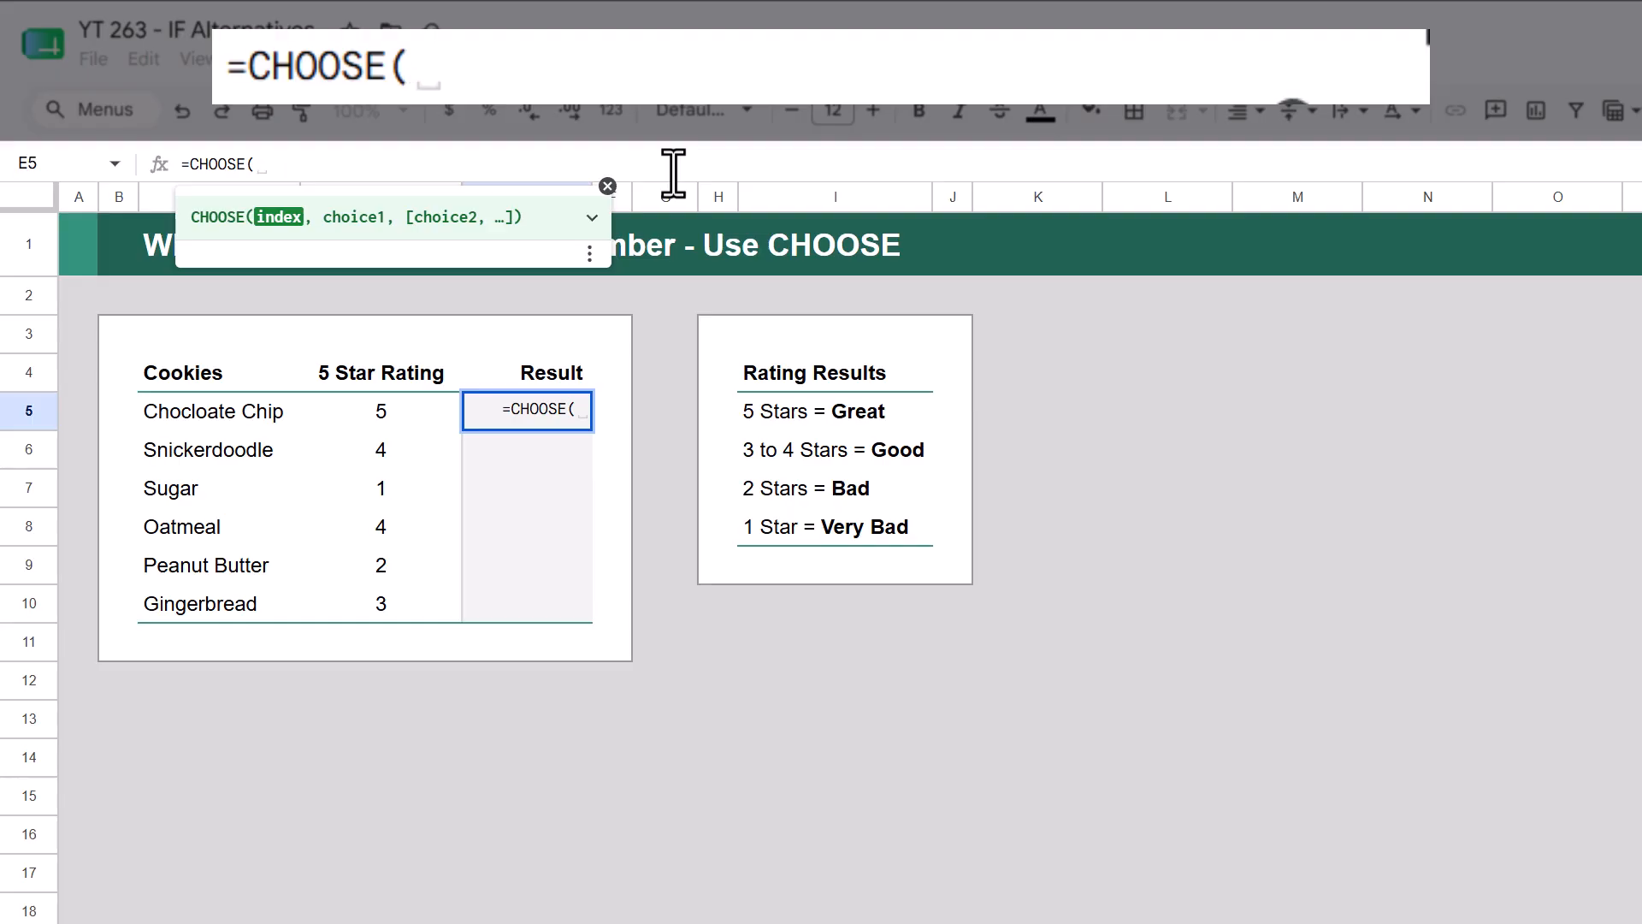
left_click(414, 432)
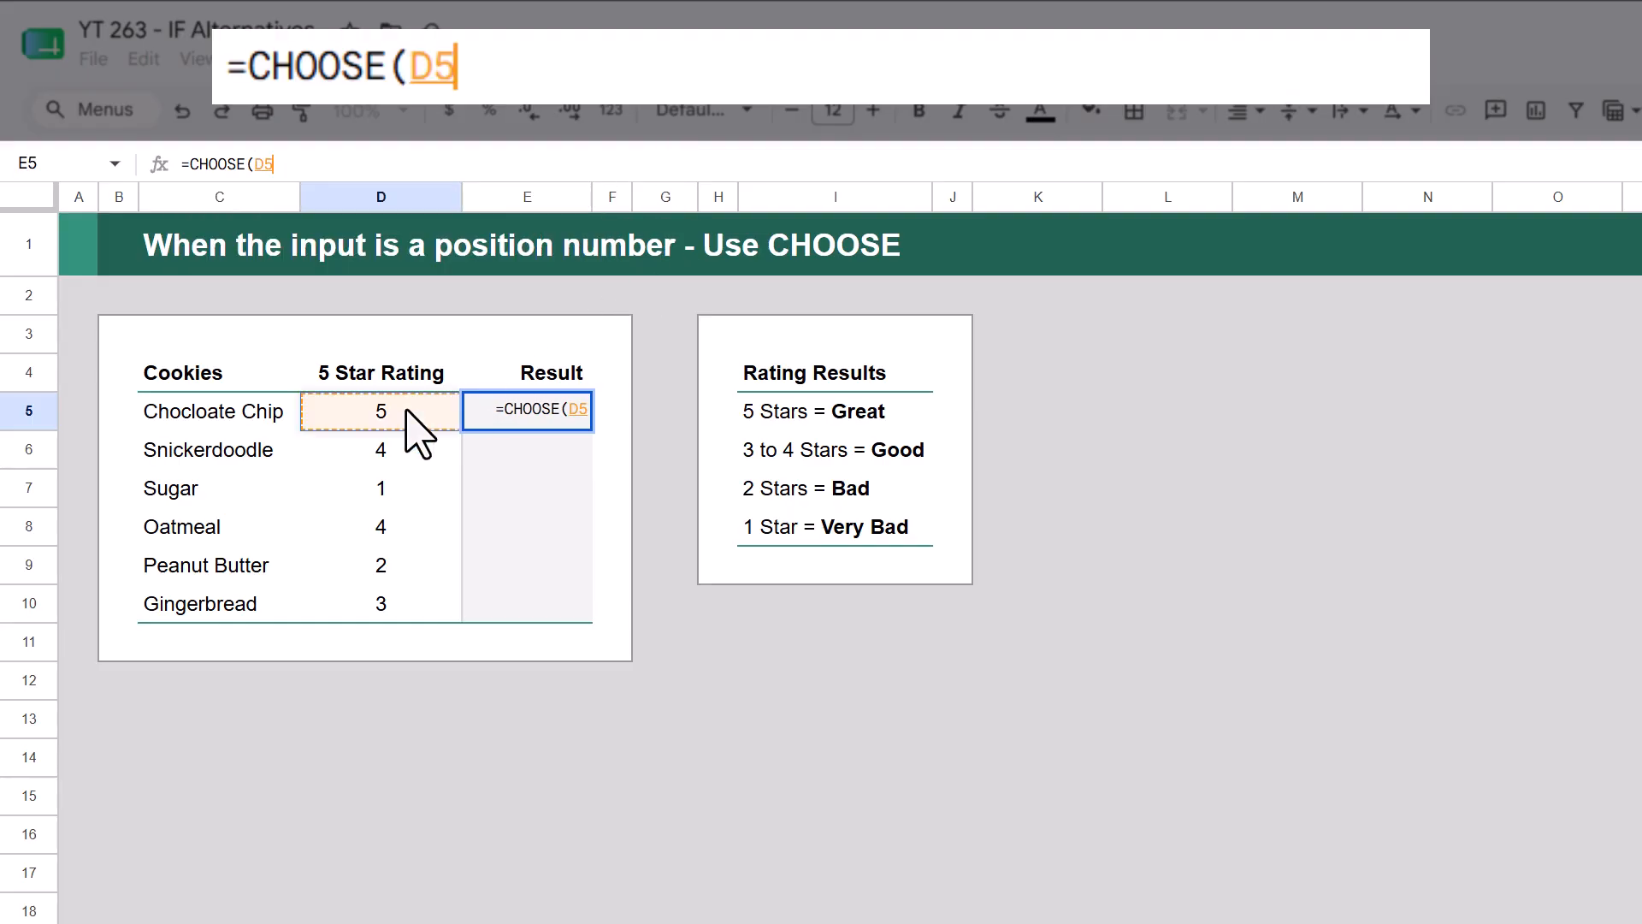
type(",\"Very Bad\",")
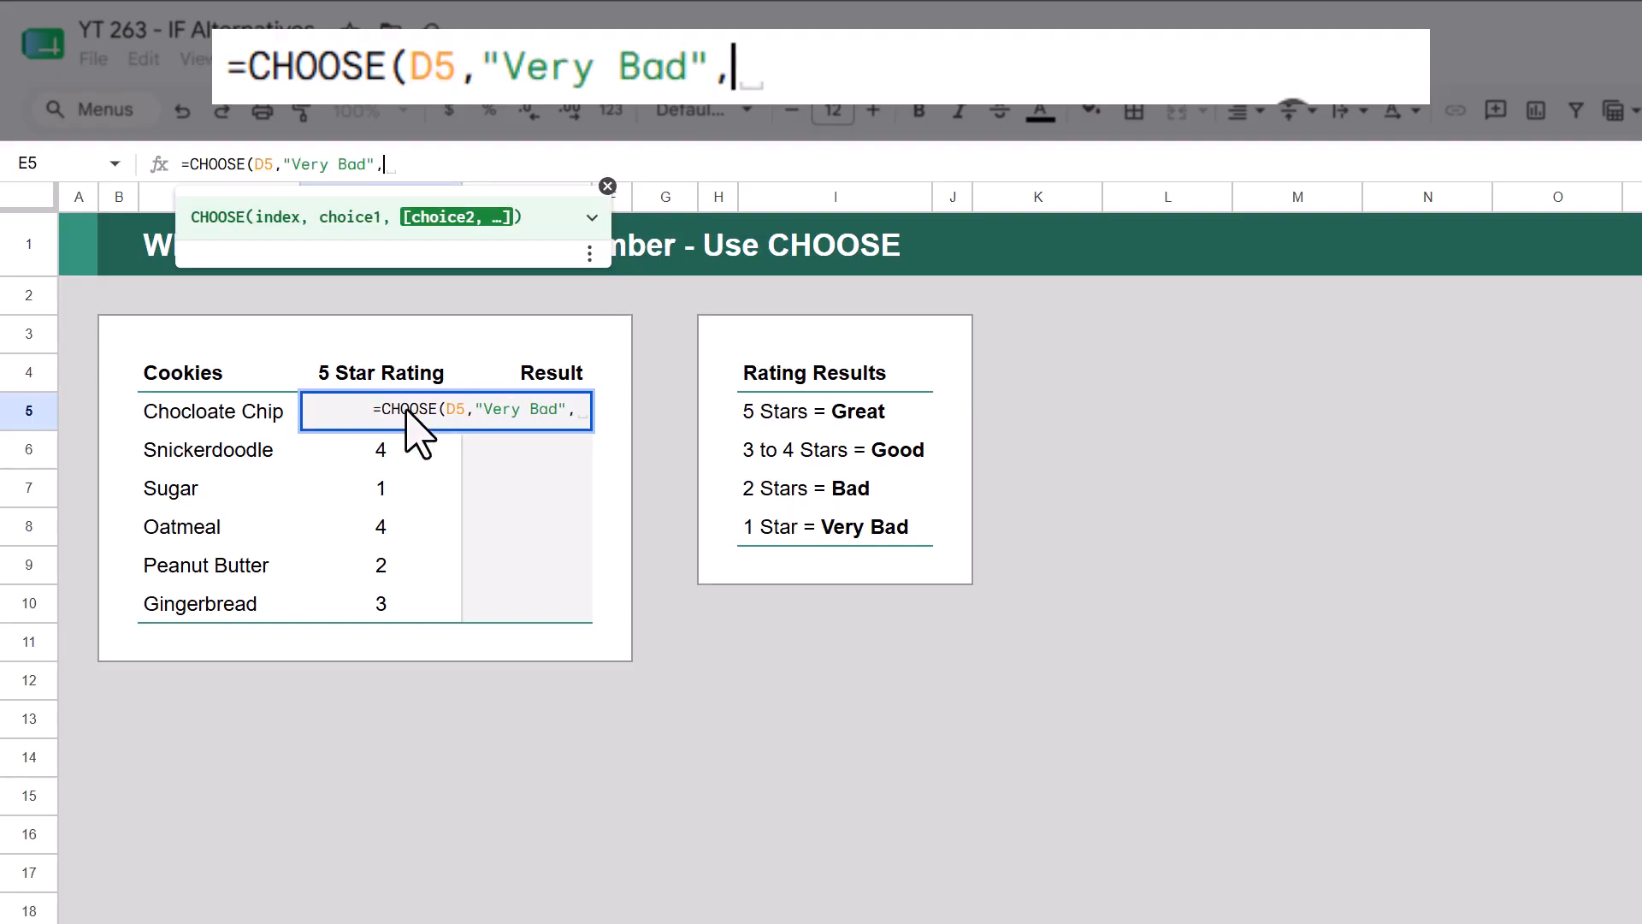
type("\"Bad\",\"Good\",\"Good\",\"Great\")")
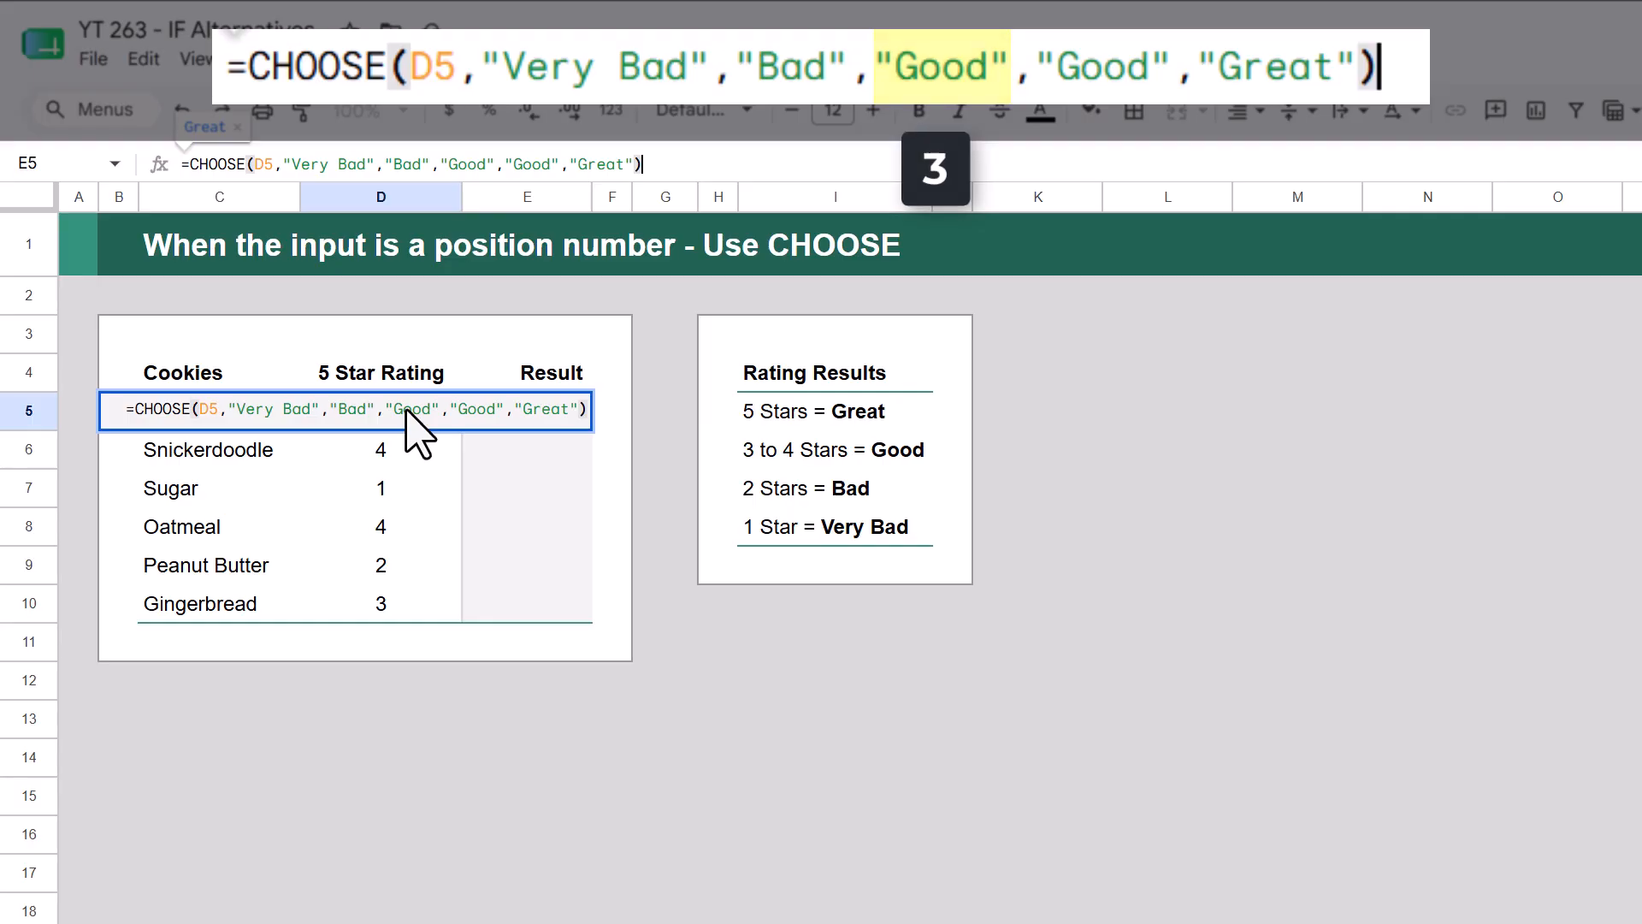
key("Return")
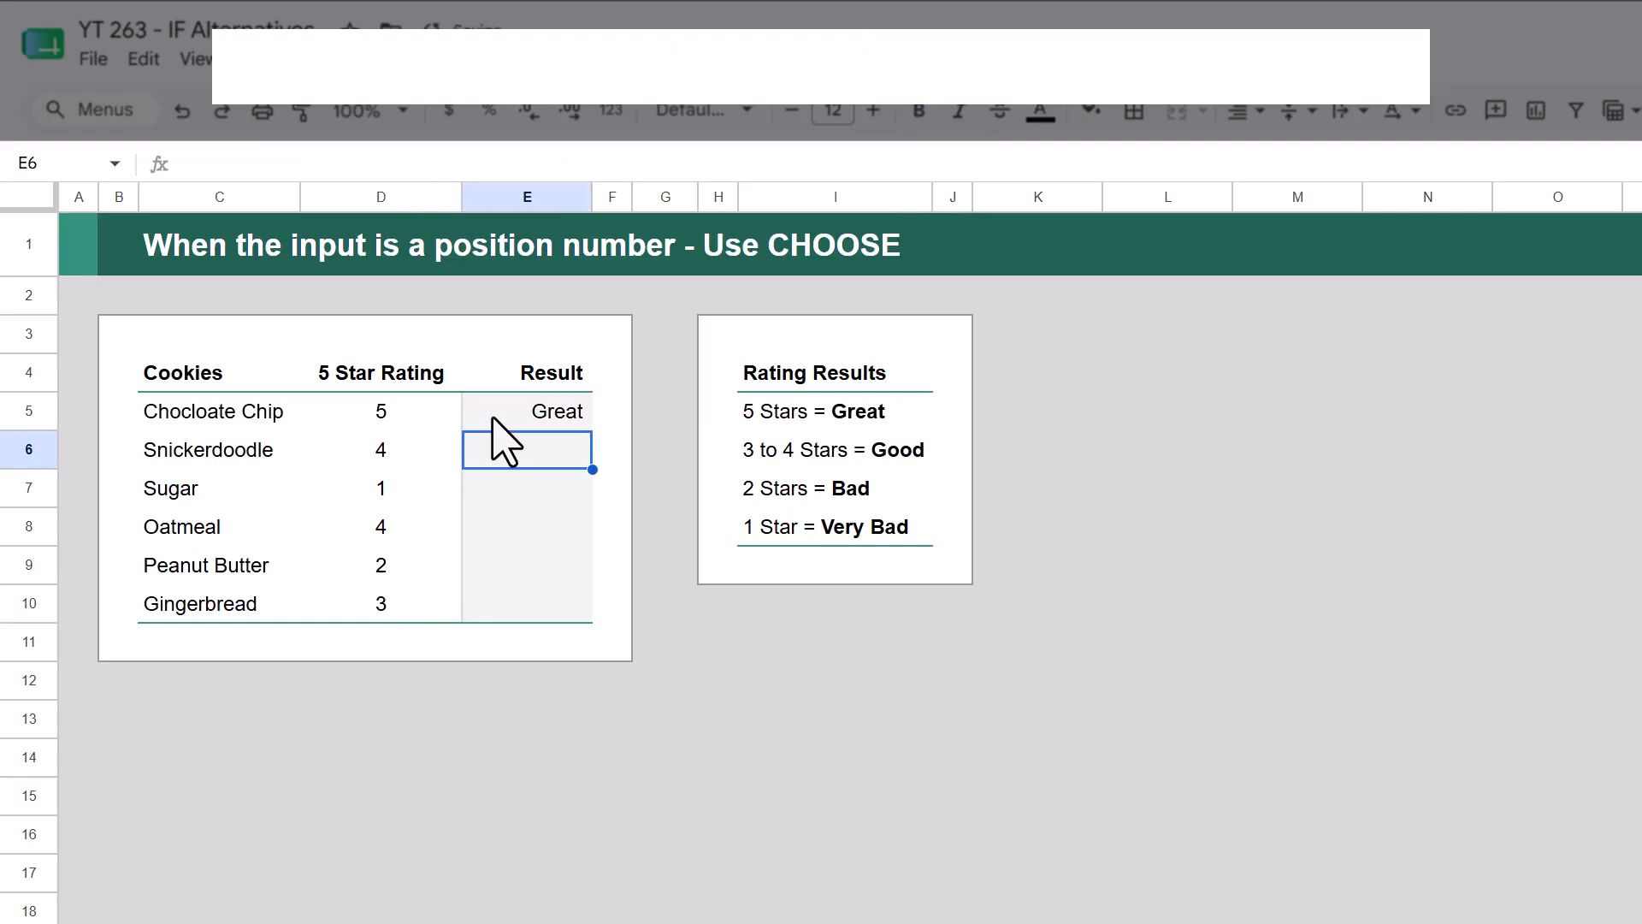
Step: Fill the CHOOSE formula from E5 down through E10
left_click(554, 419)
left_click_drag(592, 430, 589, 617)
left_click(563, 414)
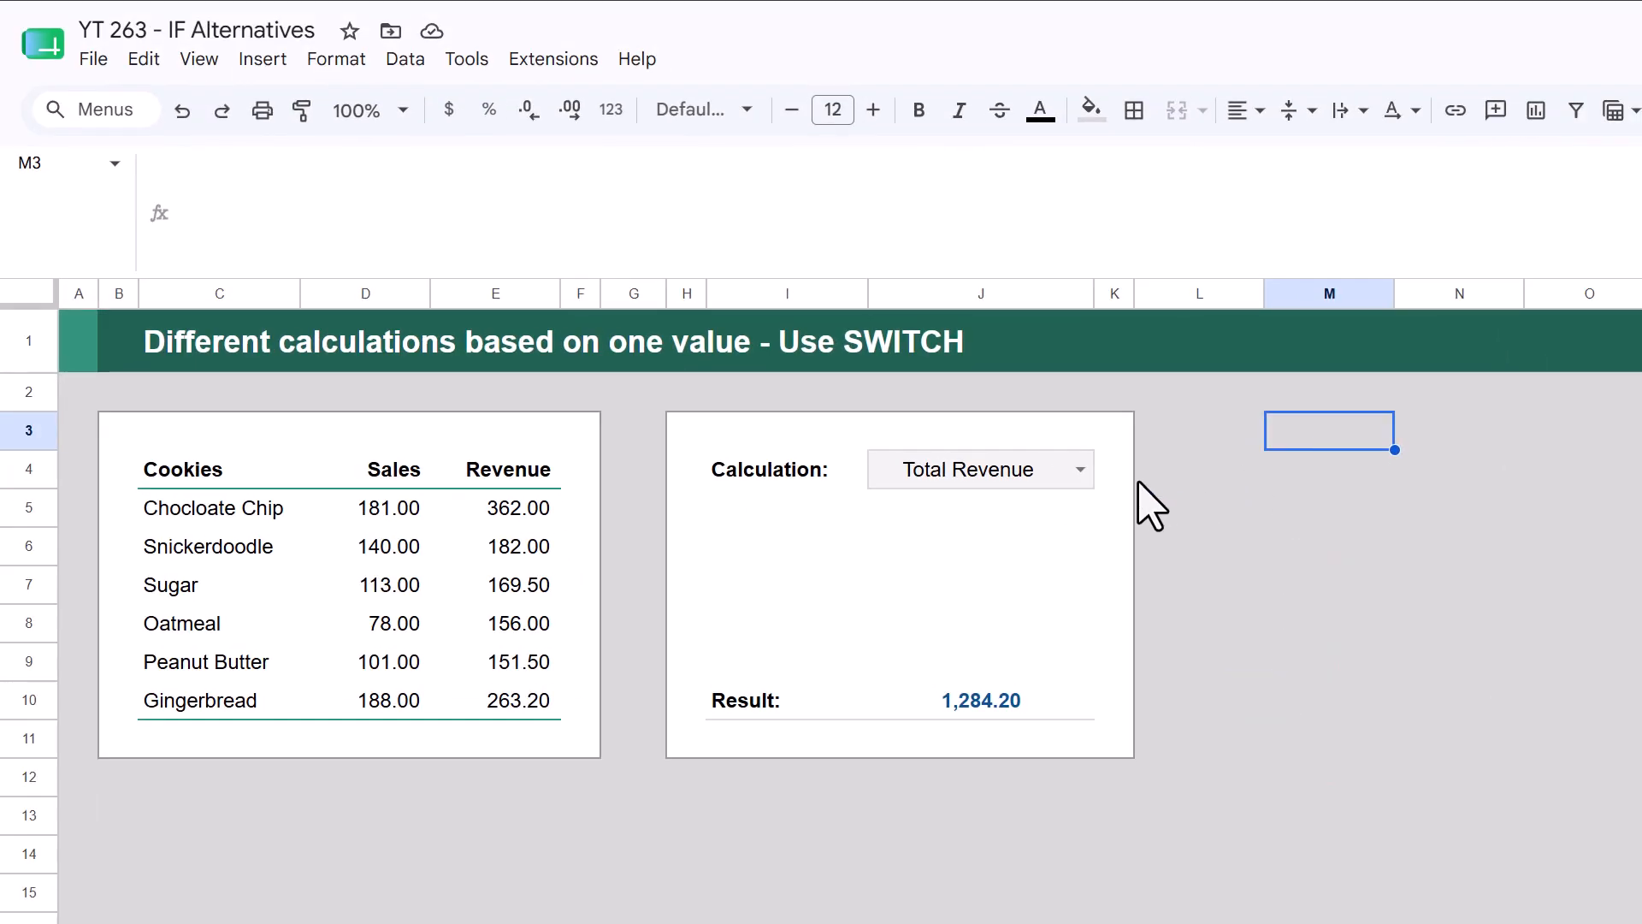
Step: Try the Calculation options in J4: Average Revenue, Total Sales, and finally Average Revenue again
left_click(1082, 475)
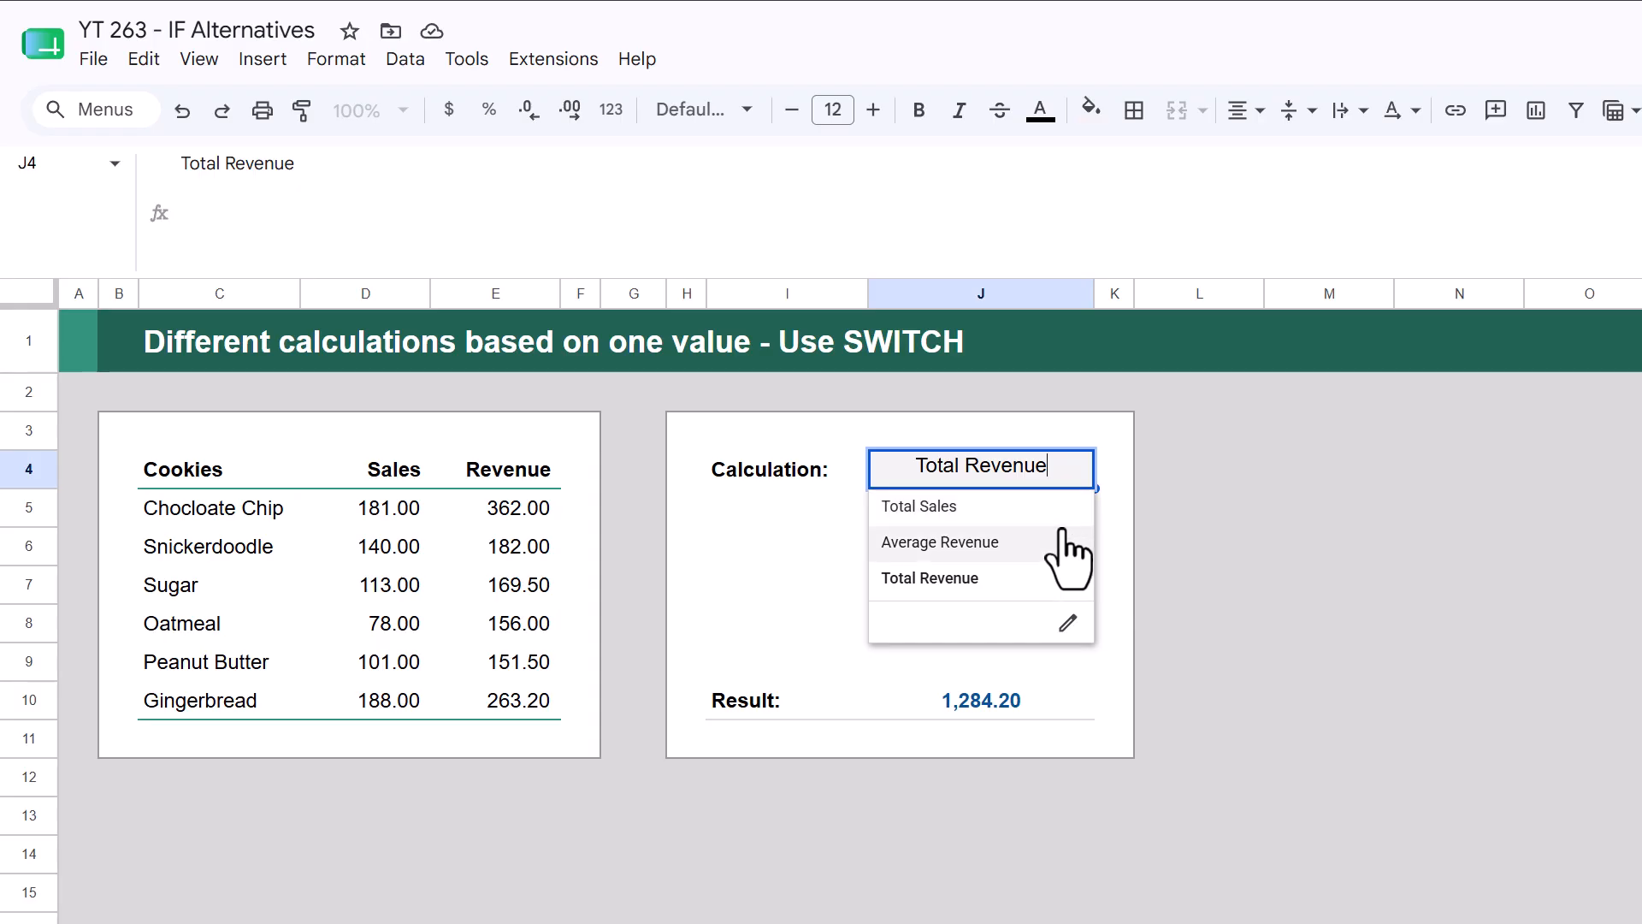
left_click(1060, 542)
left_click(1082, 469)
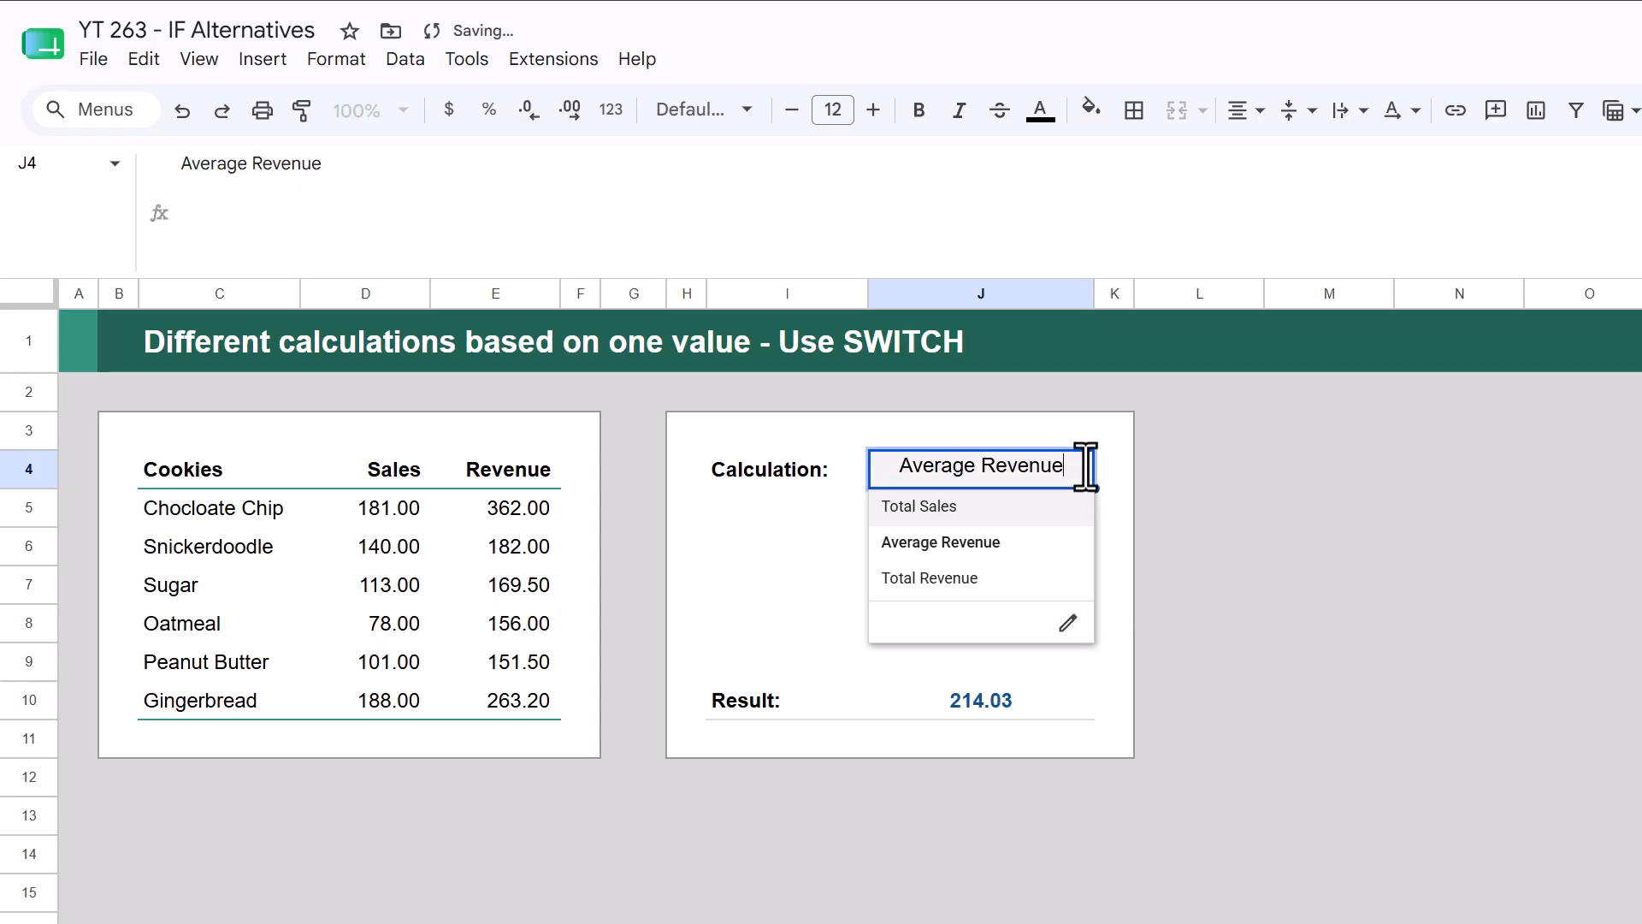
left_click(1058, 501)
left_click(1082, 472)
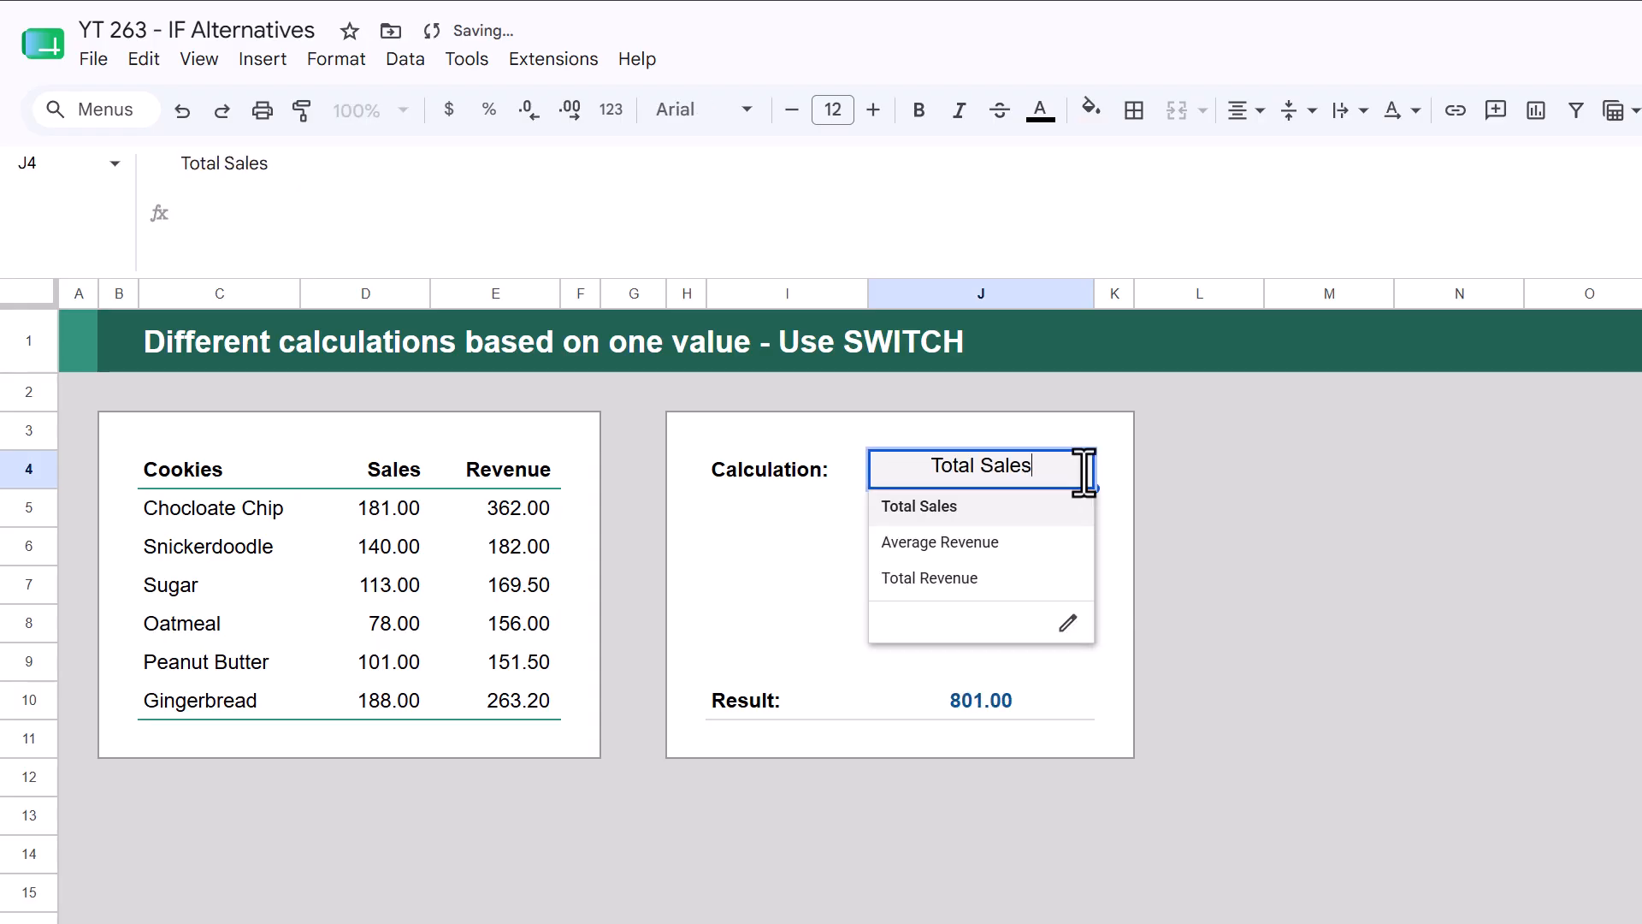
left_click(1054, 541)
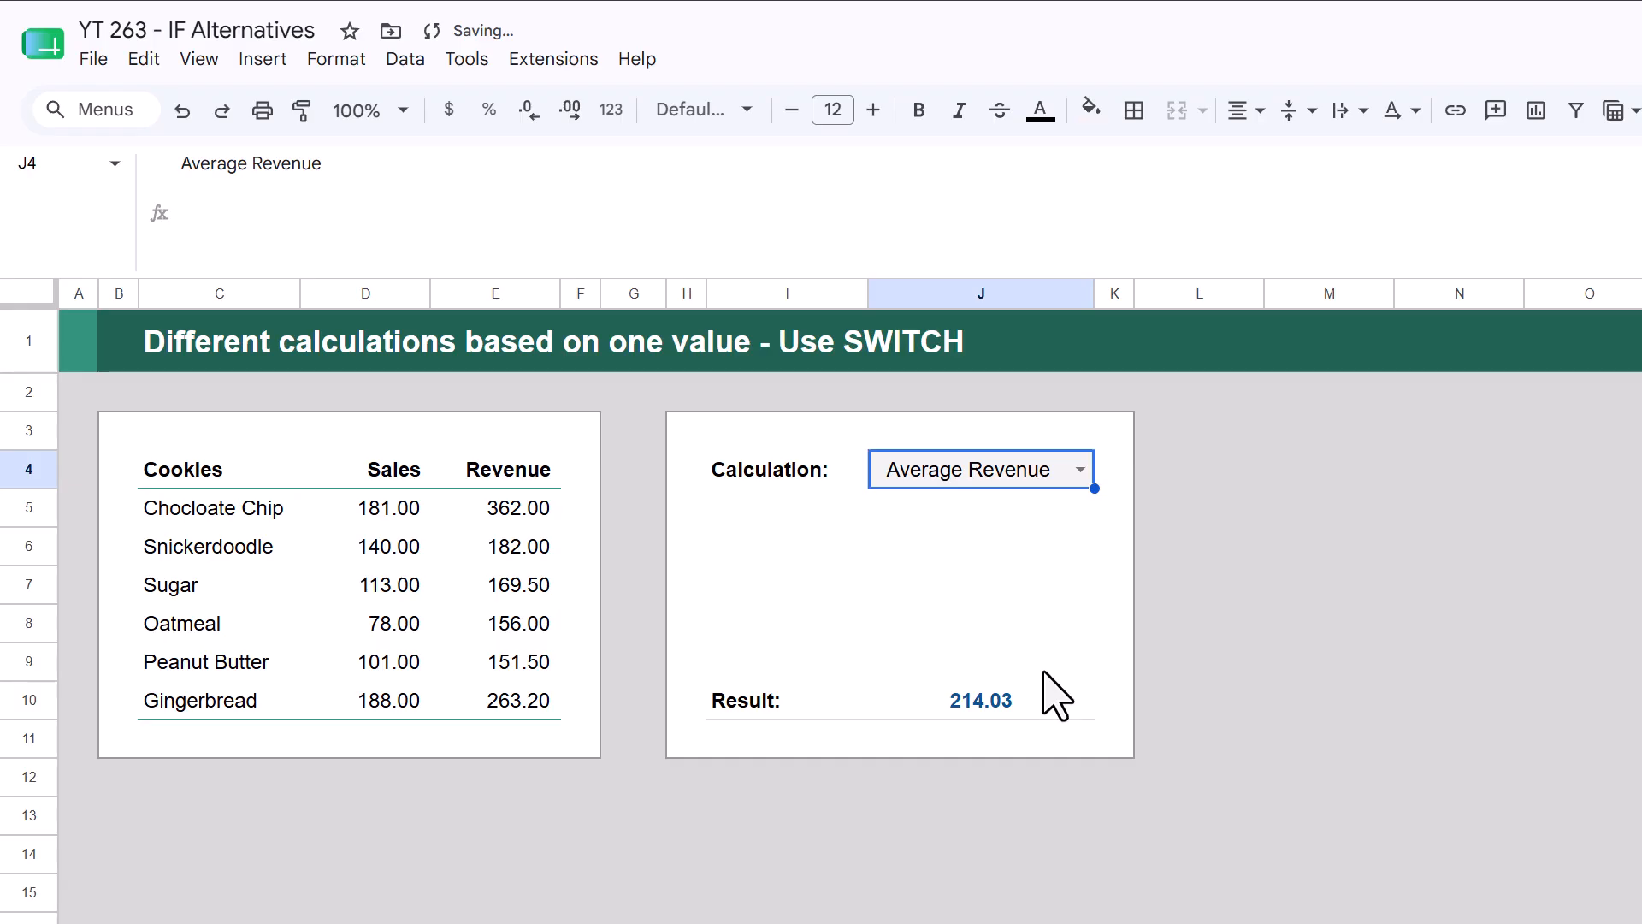
Step: Clear the Result formula in J10 and start a SWITCH on J4 with the case "Average Revenue" returning AVERAGE(E5:E10)
left_click(1043, 699)
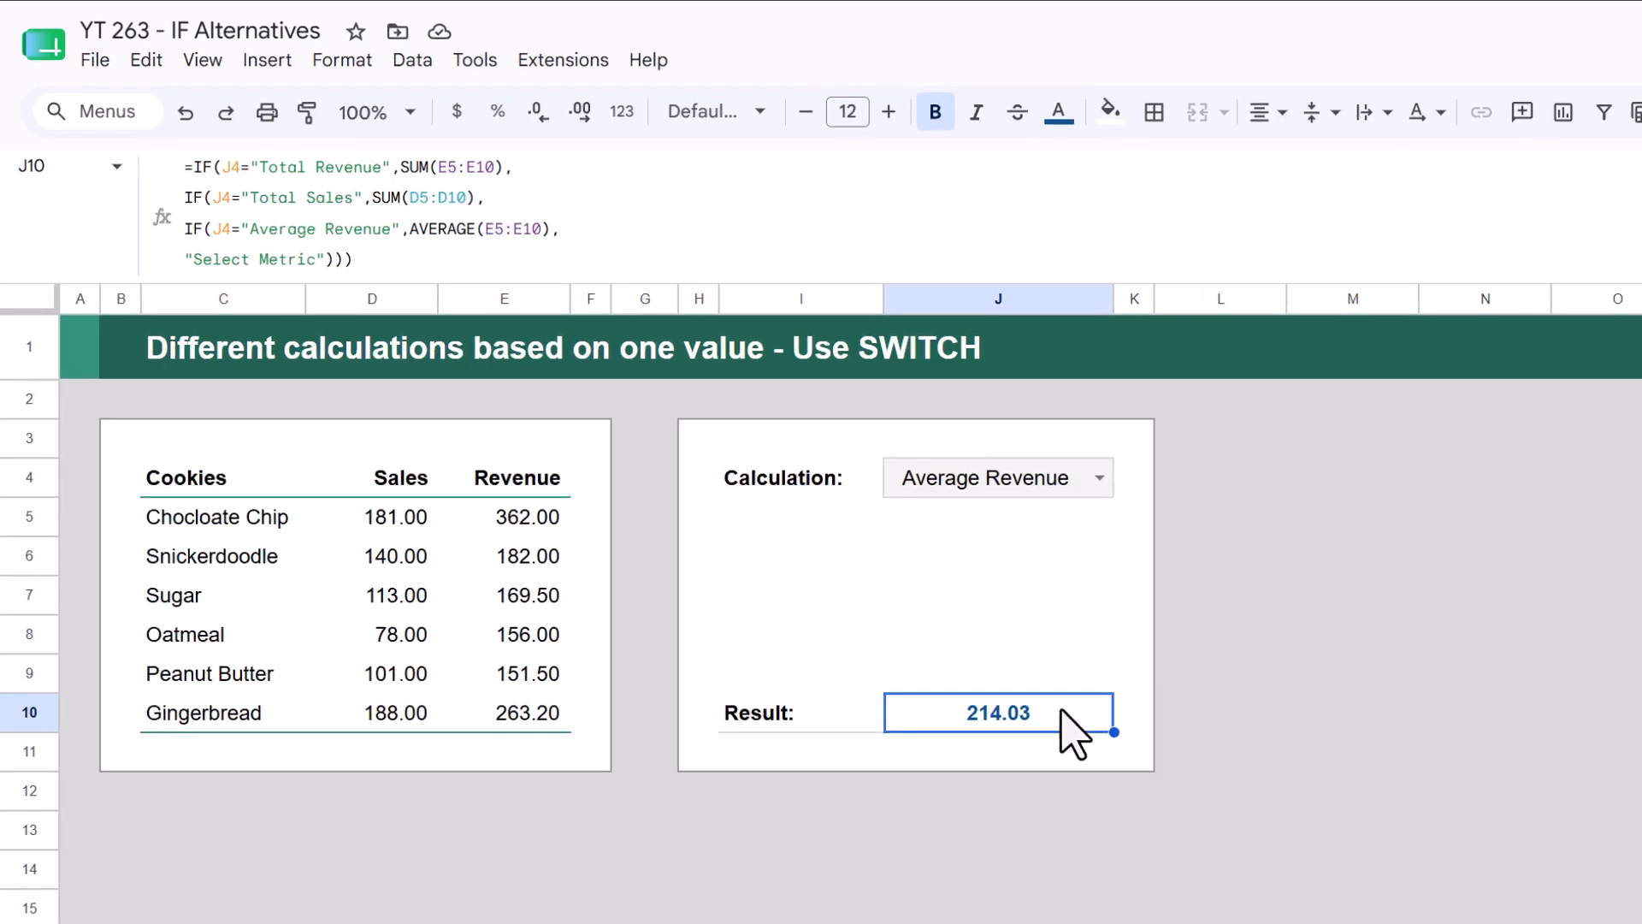
key("Delete")
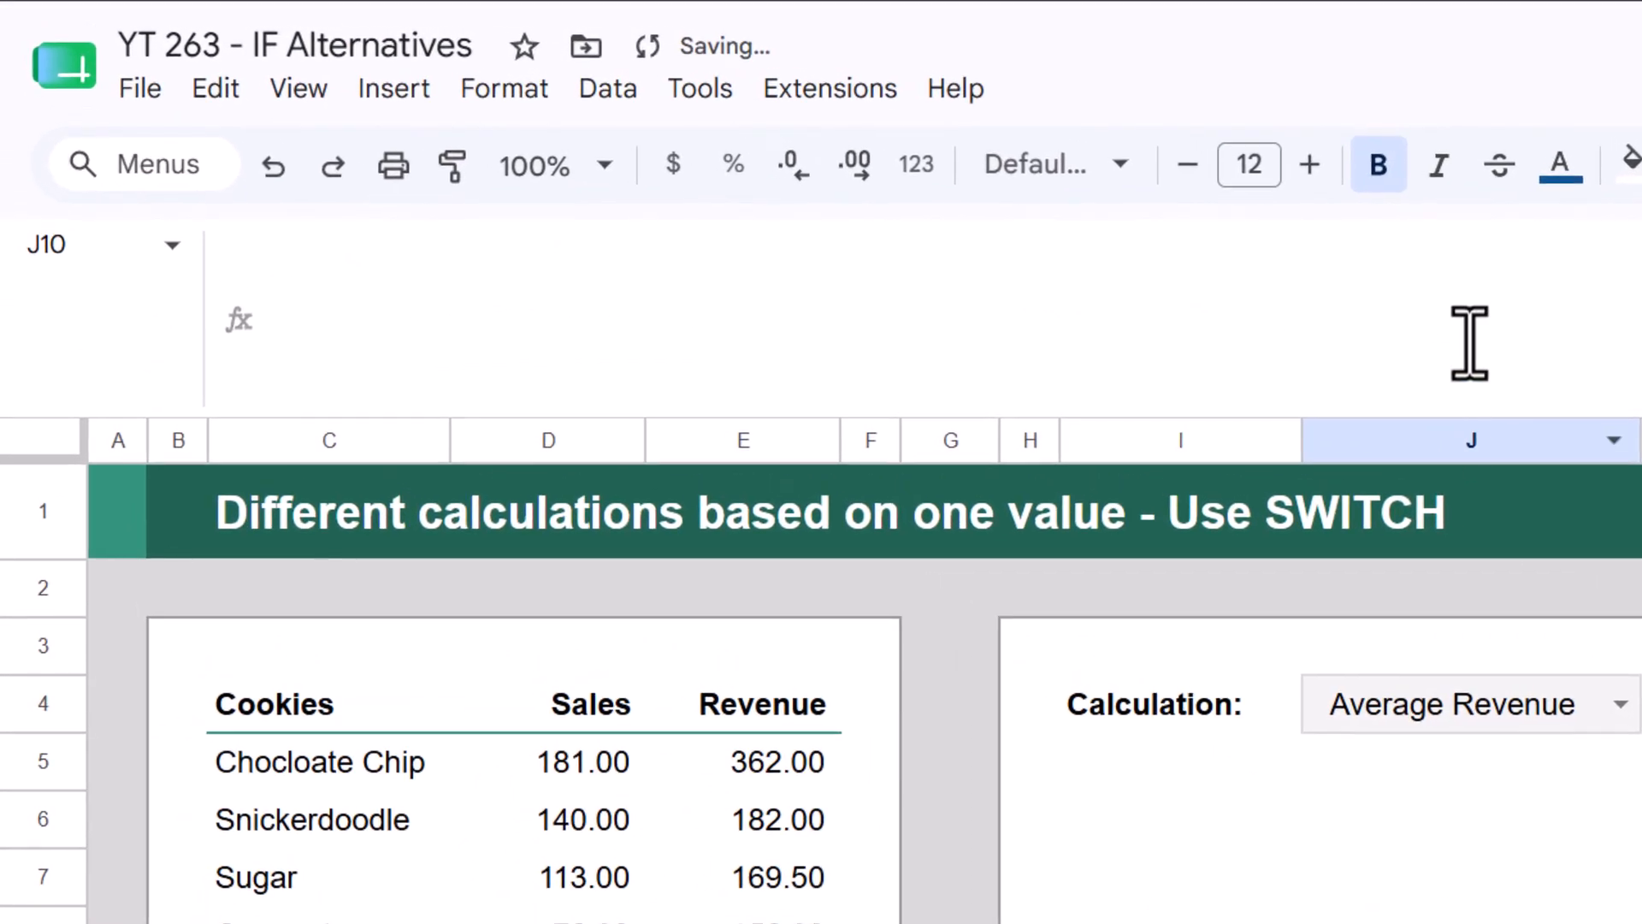
type("=swit")
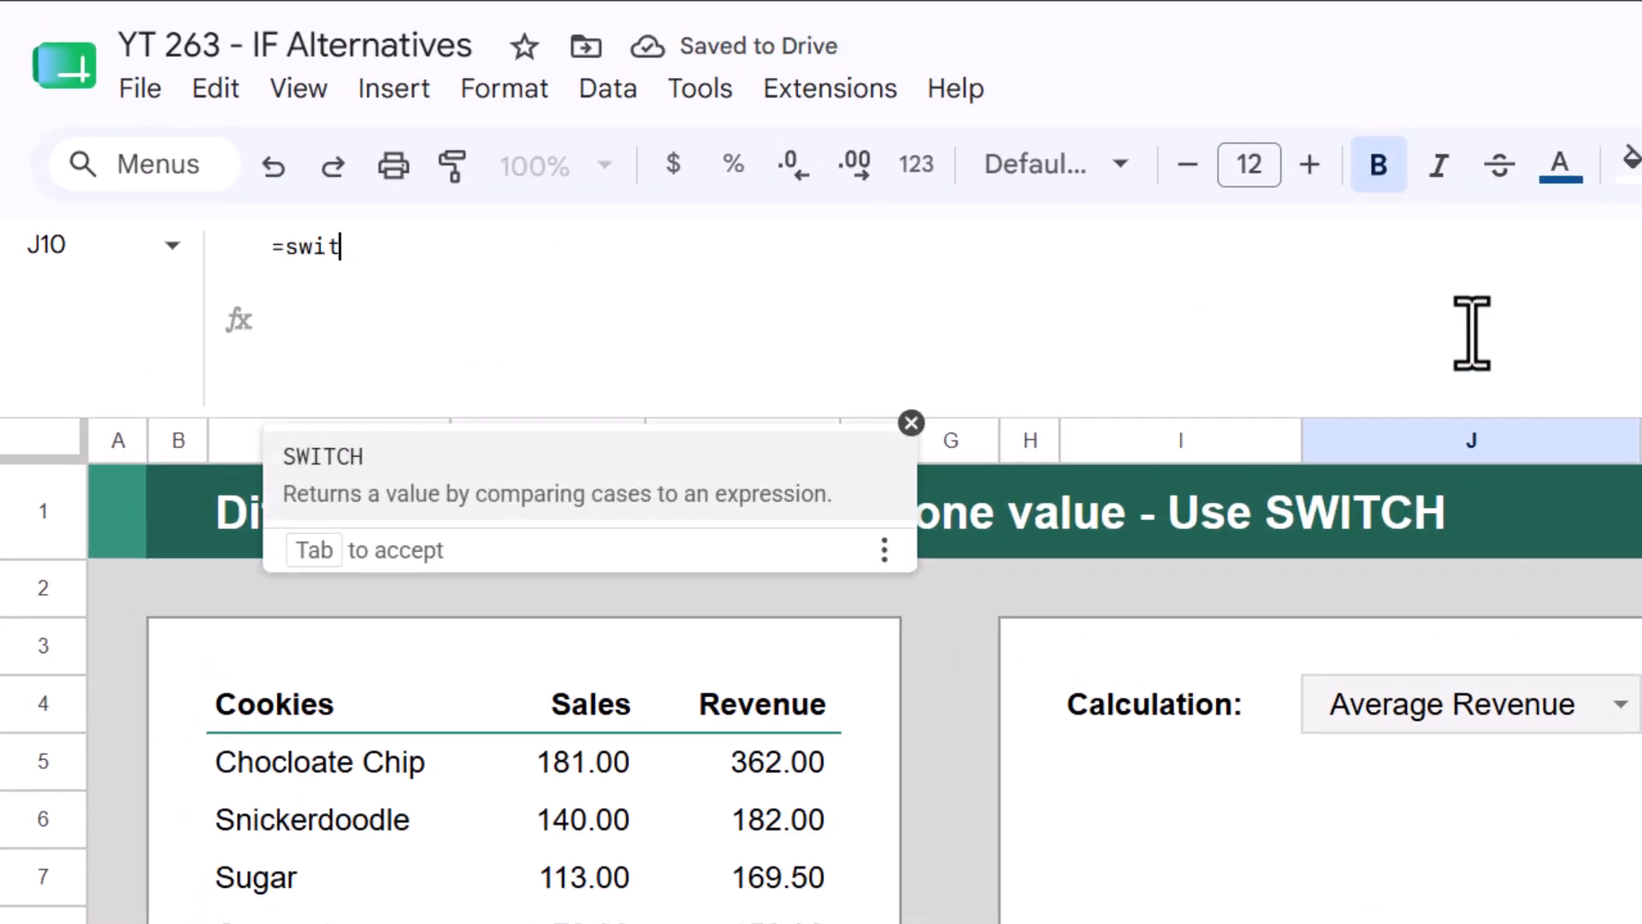
key("Tab")
left_click(1447, 699)
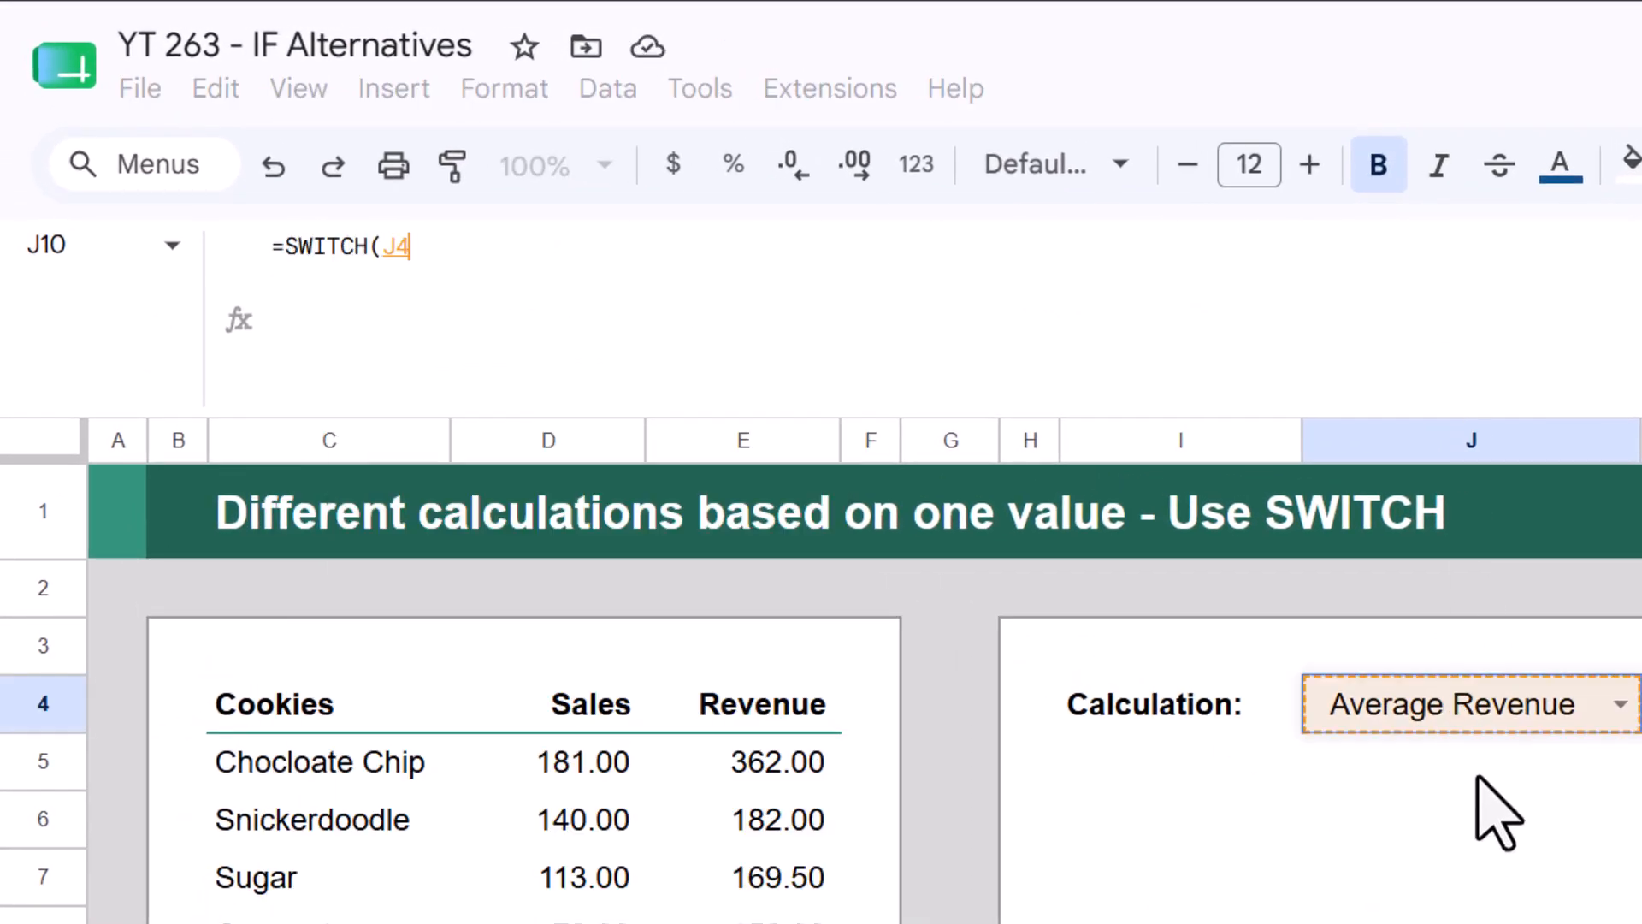
type(",\"Average Reven")
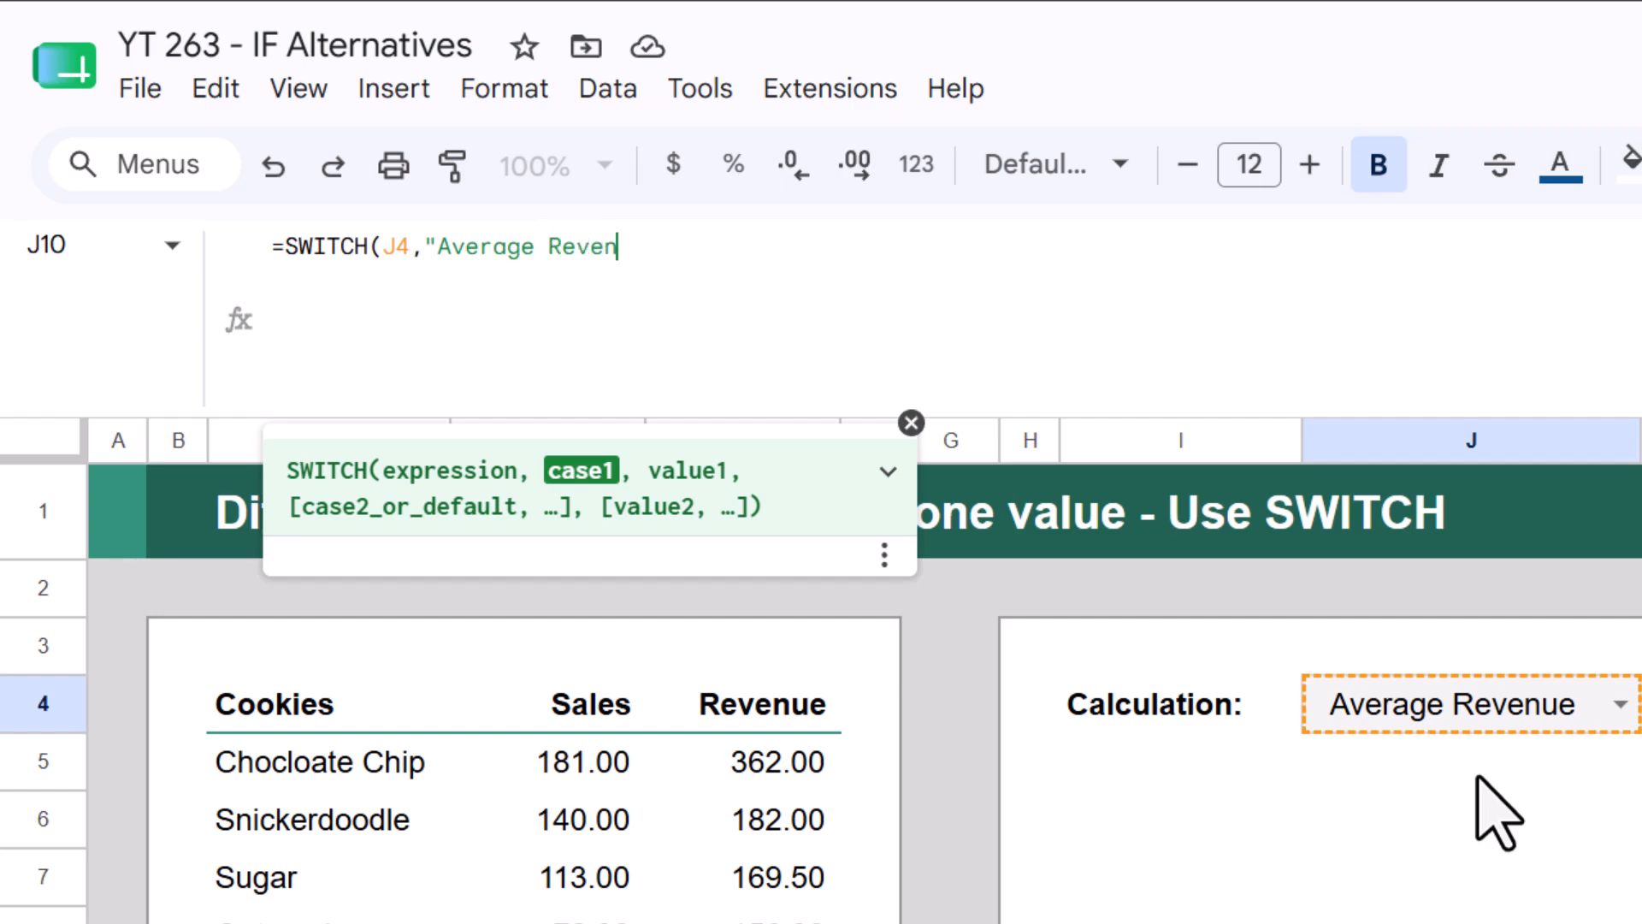
type("ue\",aver")
key("Tab")
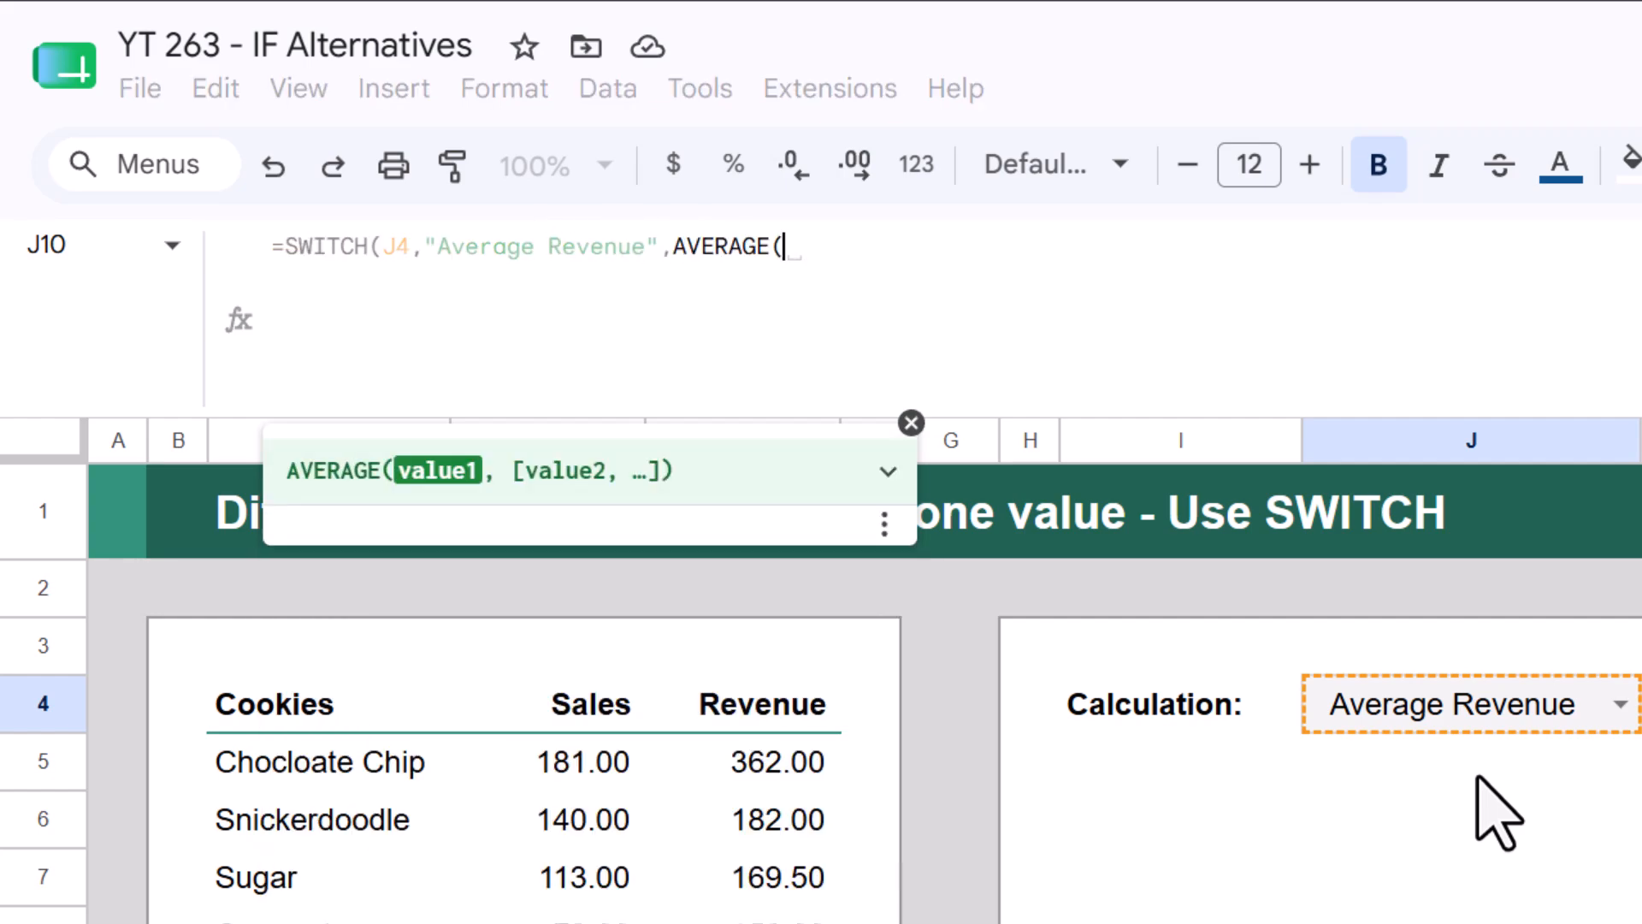
left_click_drag(808, 769, 774, 921)
type("), ")
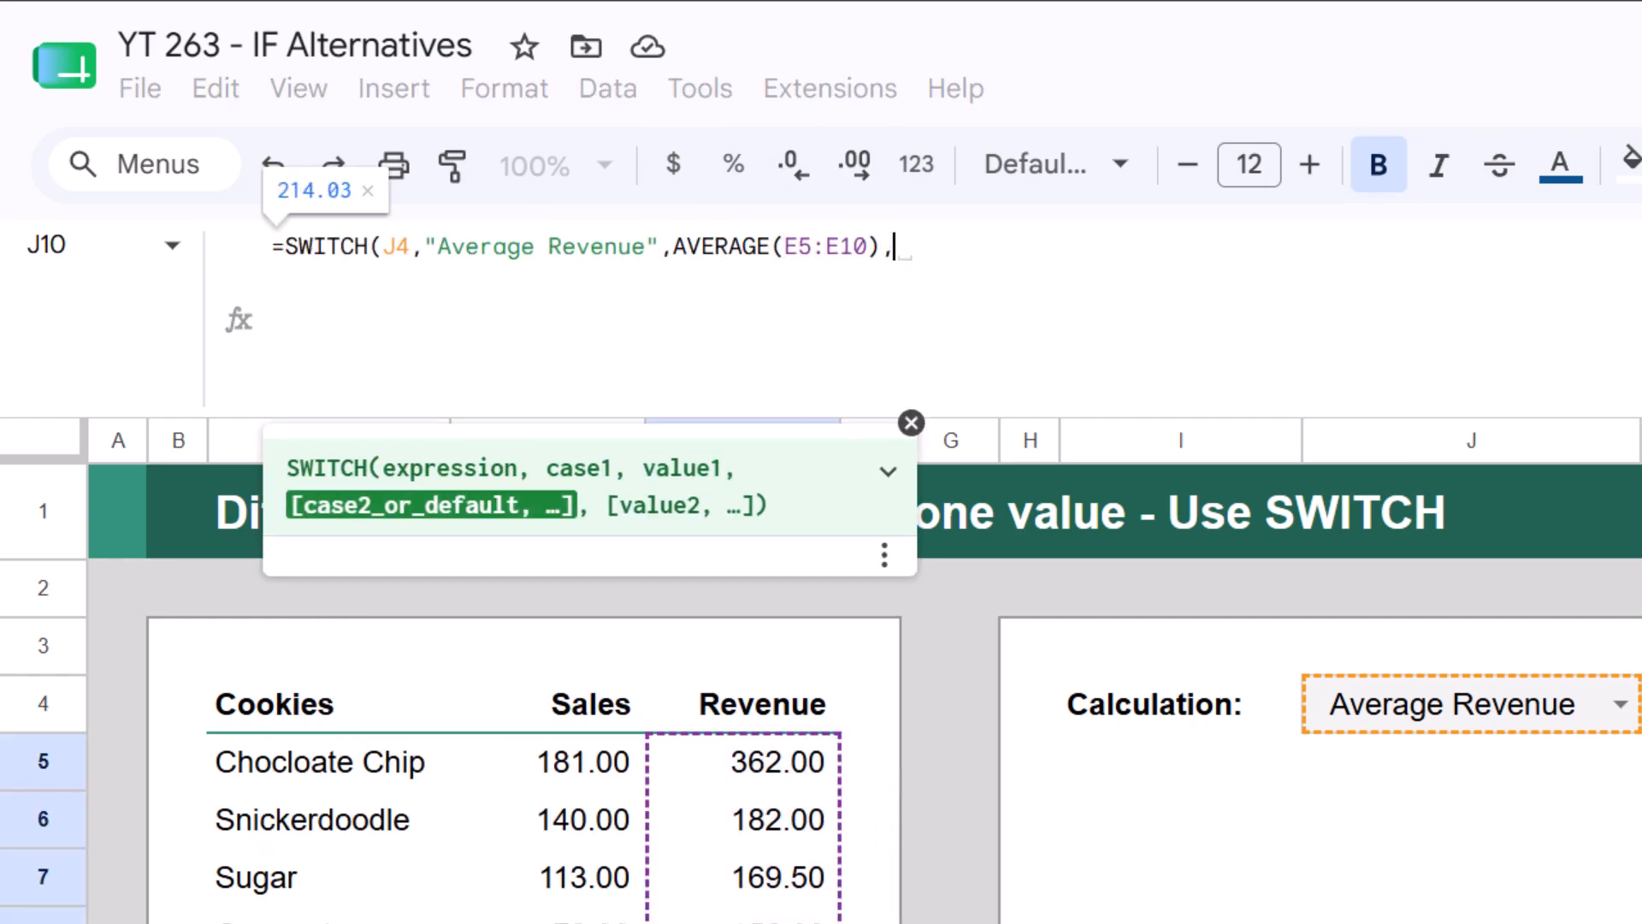
Step: Add the case "Total Revenue" returning SUM(E5:E10) to the SWITCH formula, on its own line
type("\"Total Re")
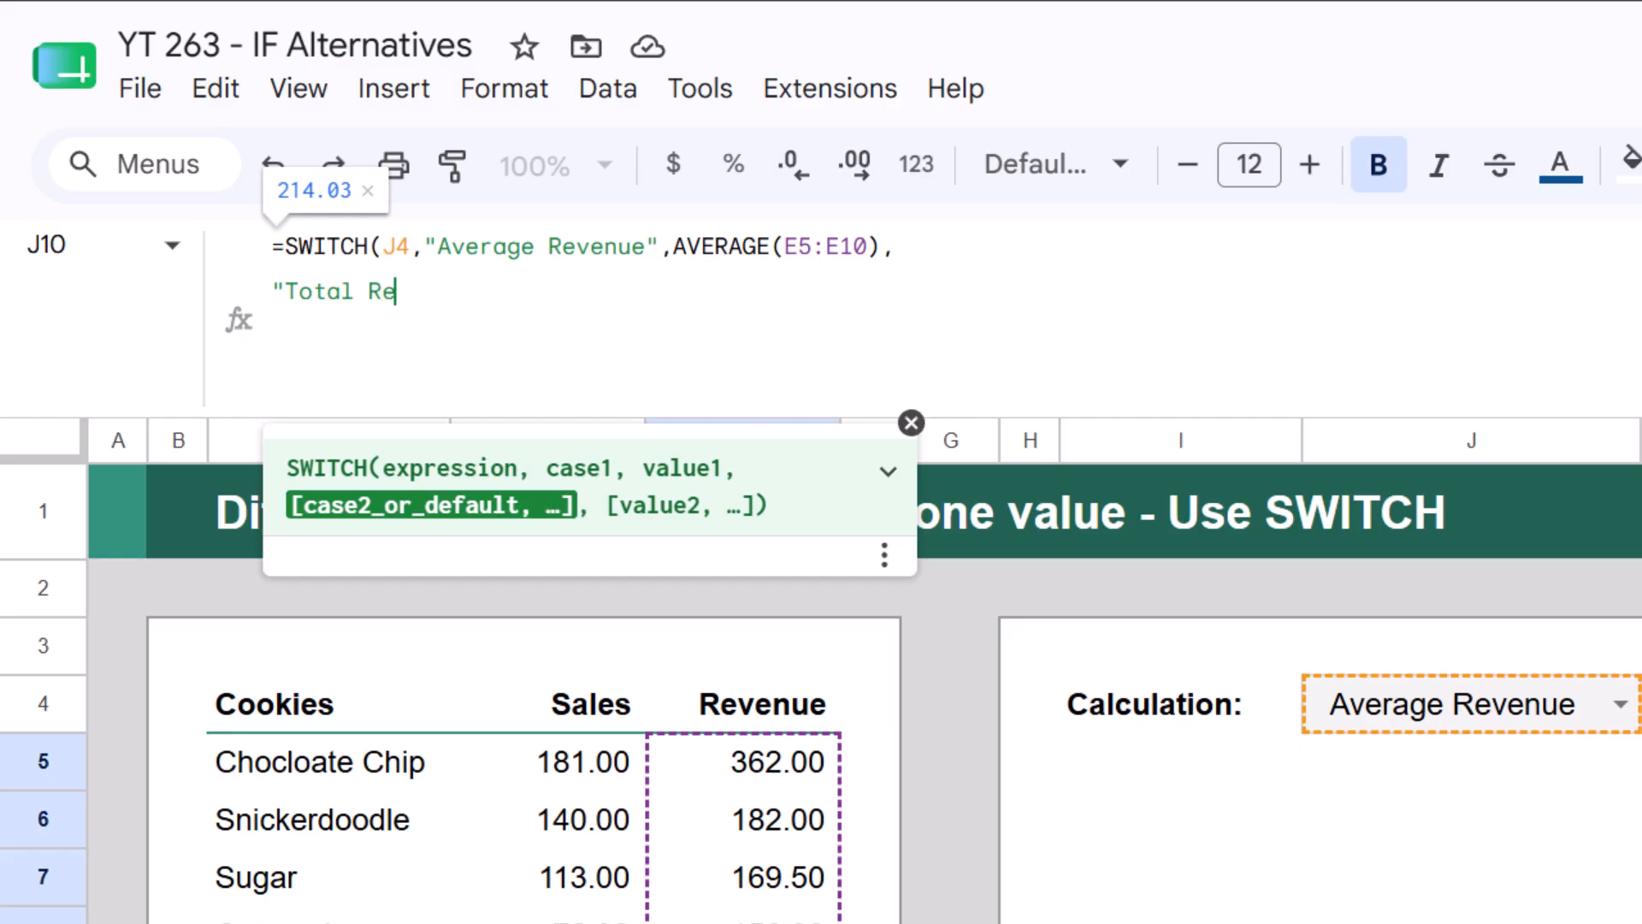
type("venue\",SUM(")
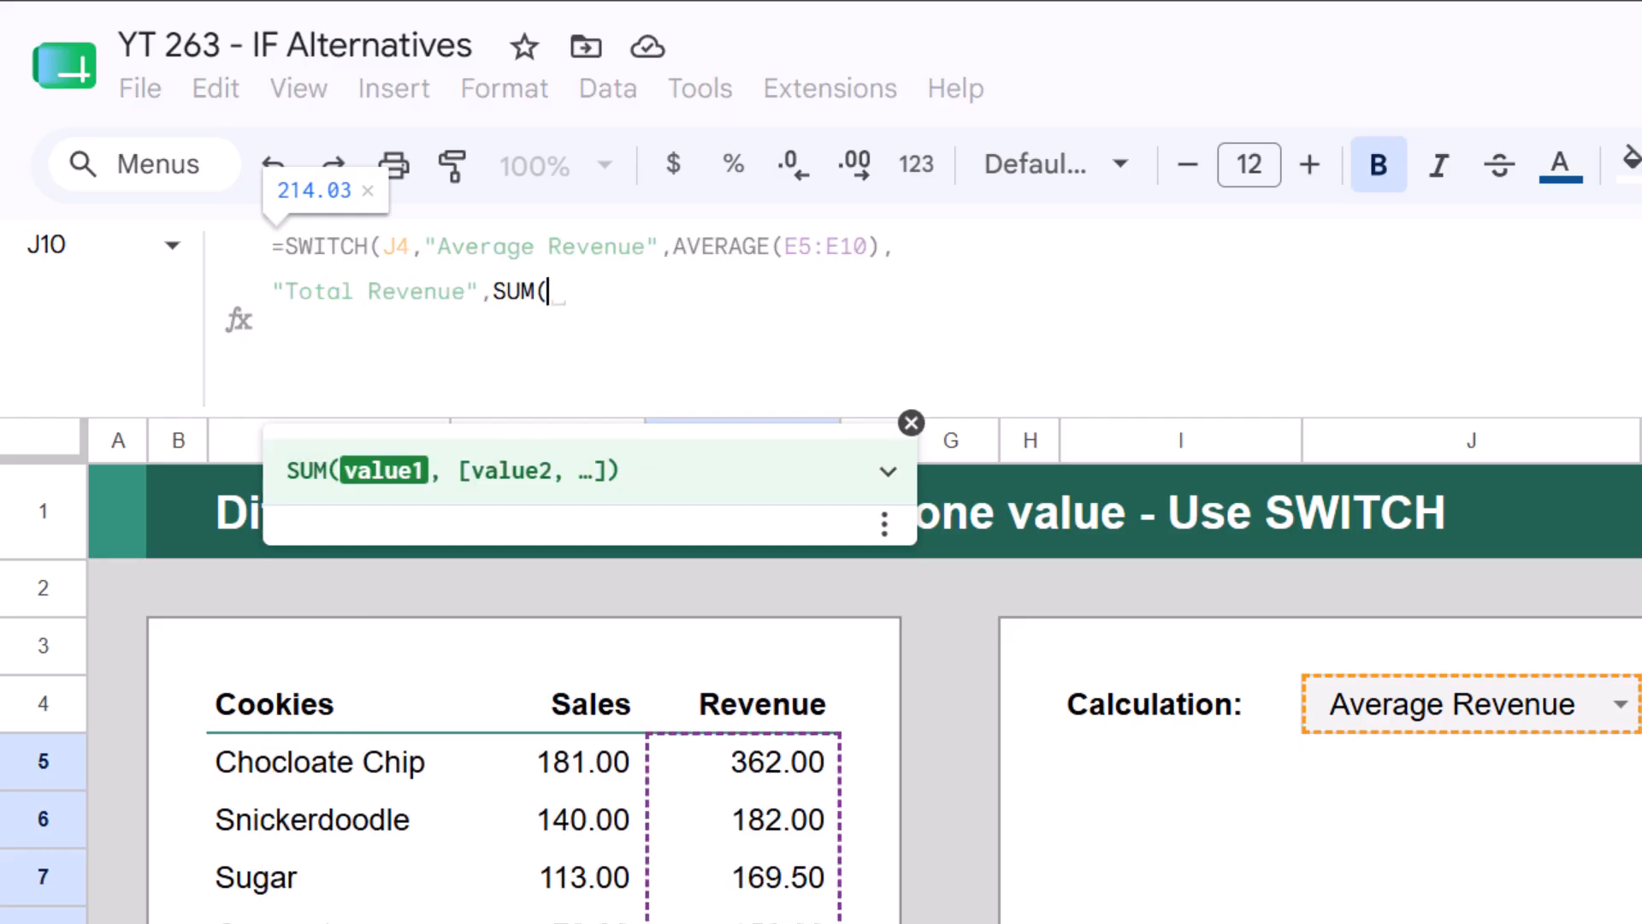
left_click_drag(744, 761, 672, 919)
type("),")
key("ctrl+Return")
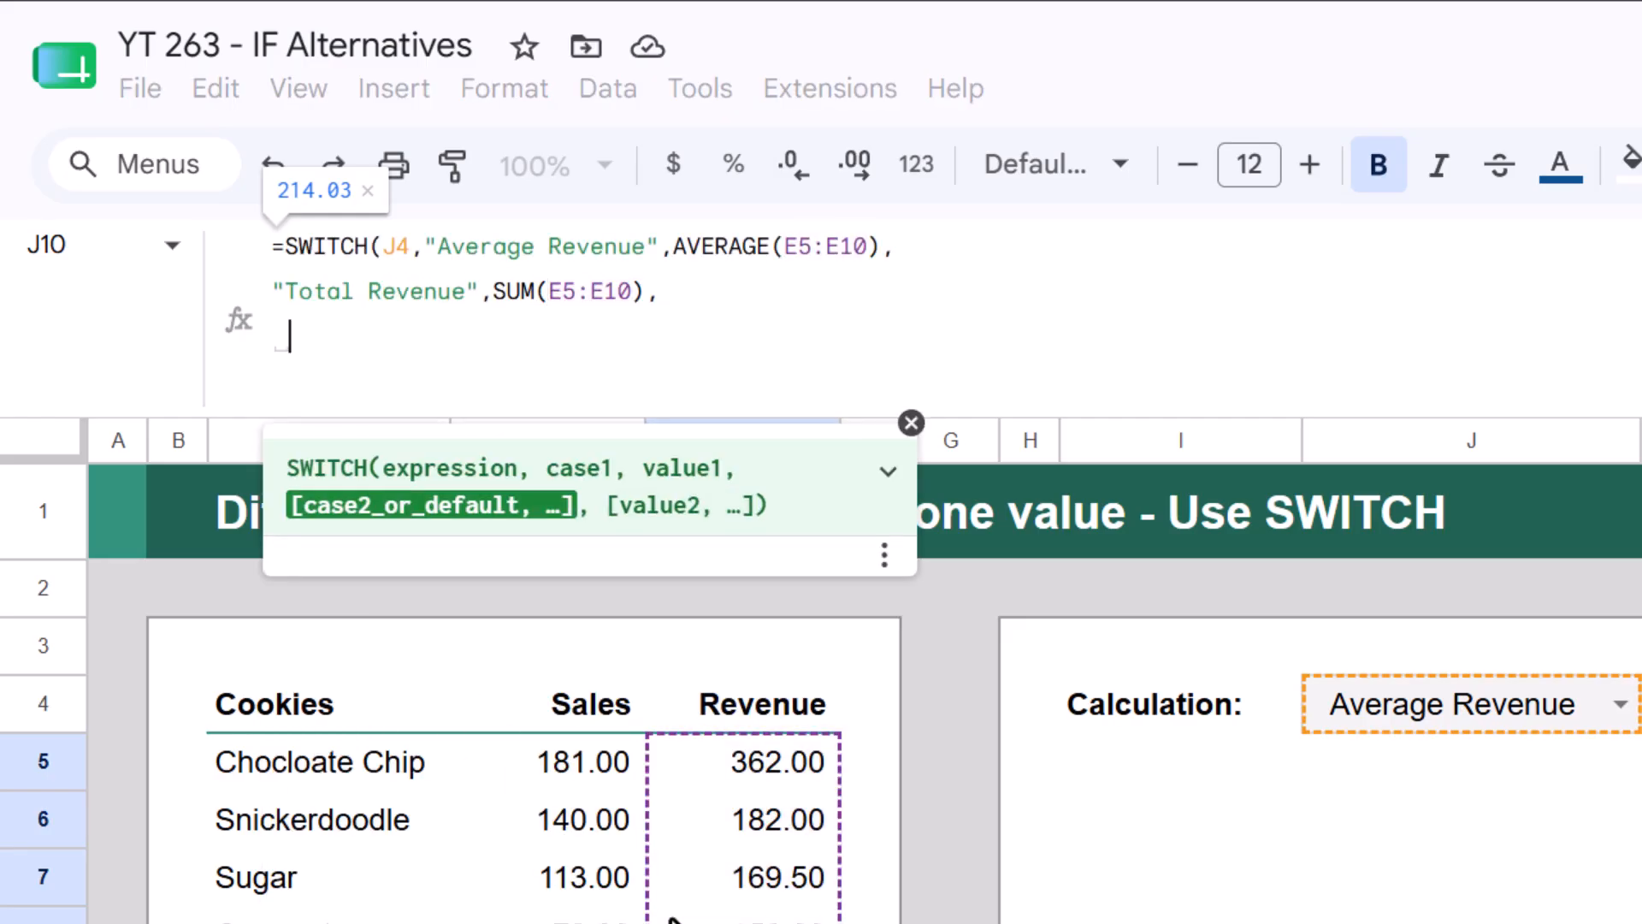
Step: Complete the SWITCH formula with the case "Total Sales" returning SUM(D5:D10) and the default "Select a metric"
type("\"Total Sales\",SUM(")
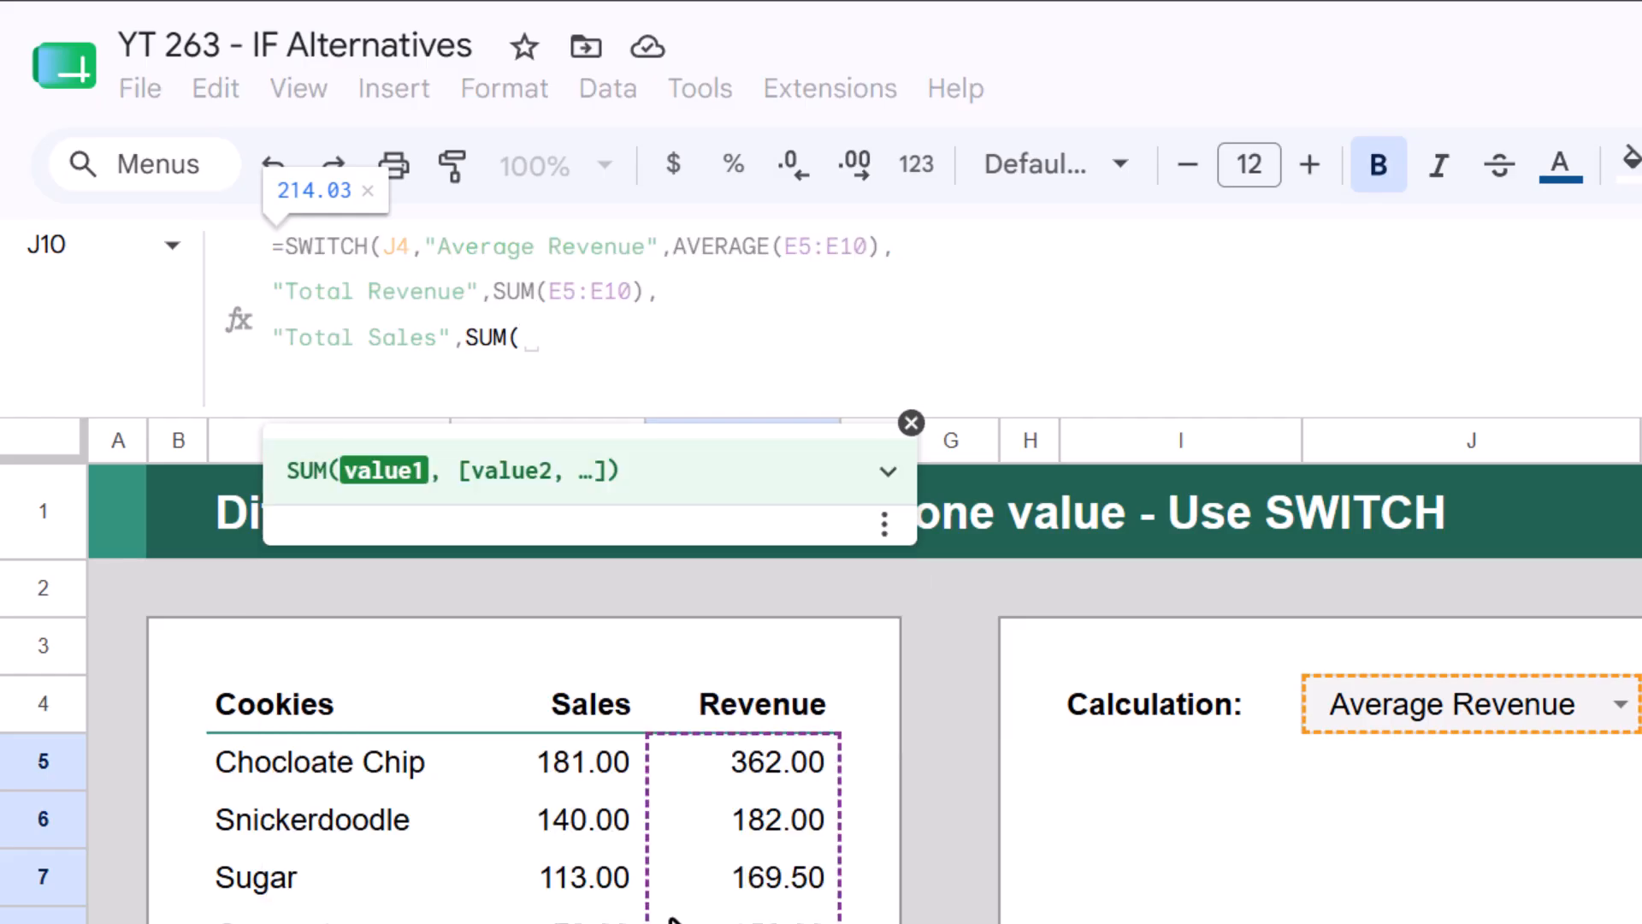
left_click_drag(548, 761, 547, 922)
type("),")
key("ctrl+Return")
type("\"Selec")
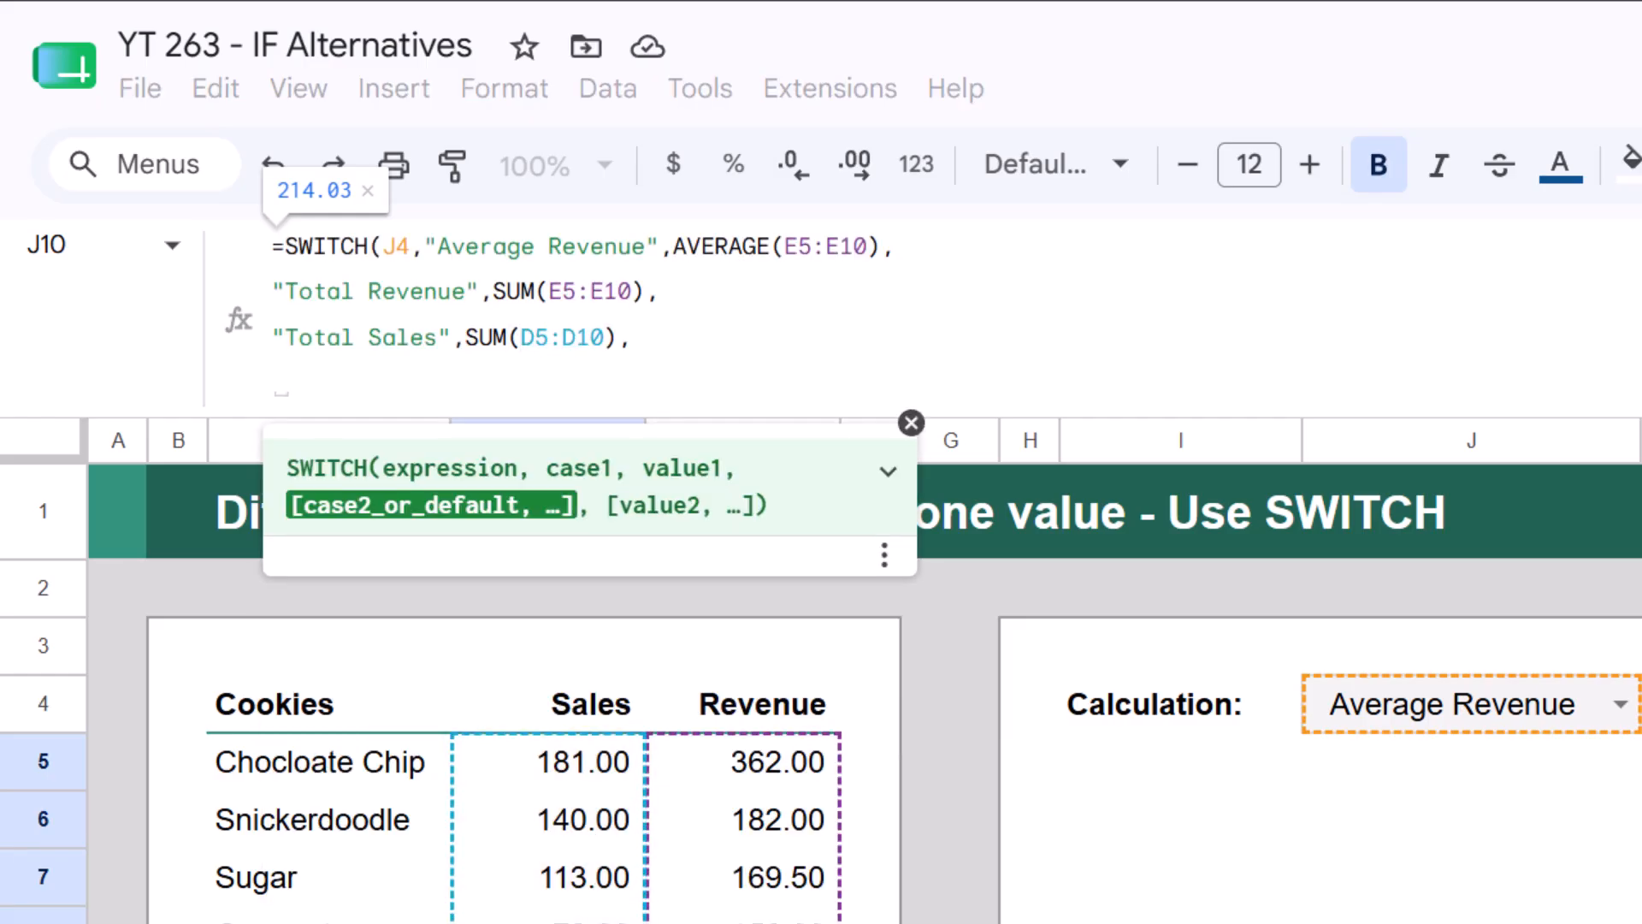
type("t a metric\"")
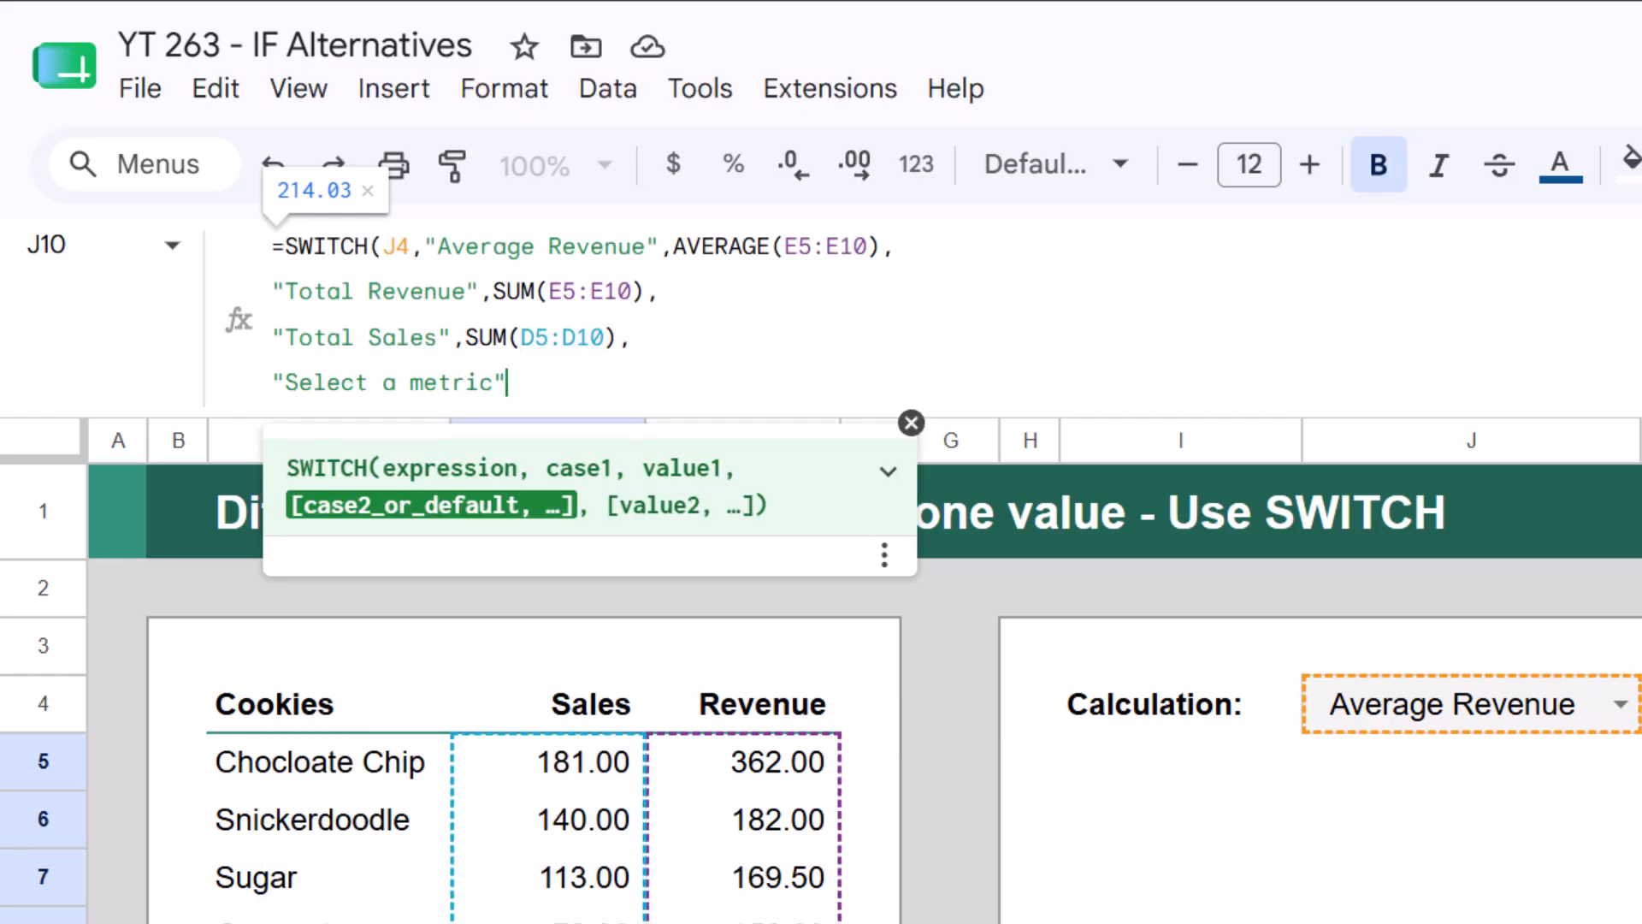
type(")")
key("Return")
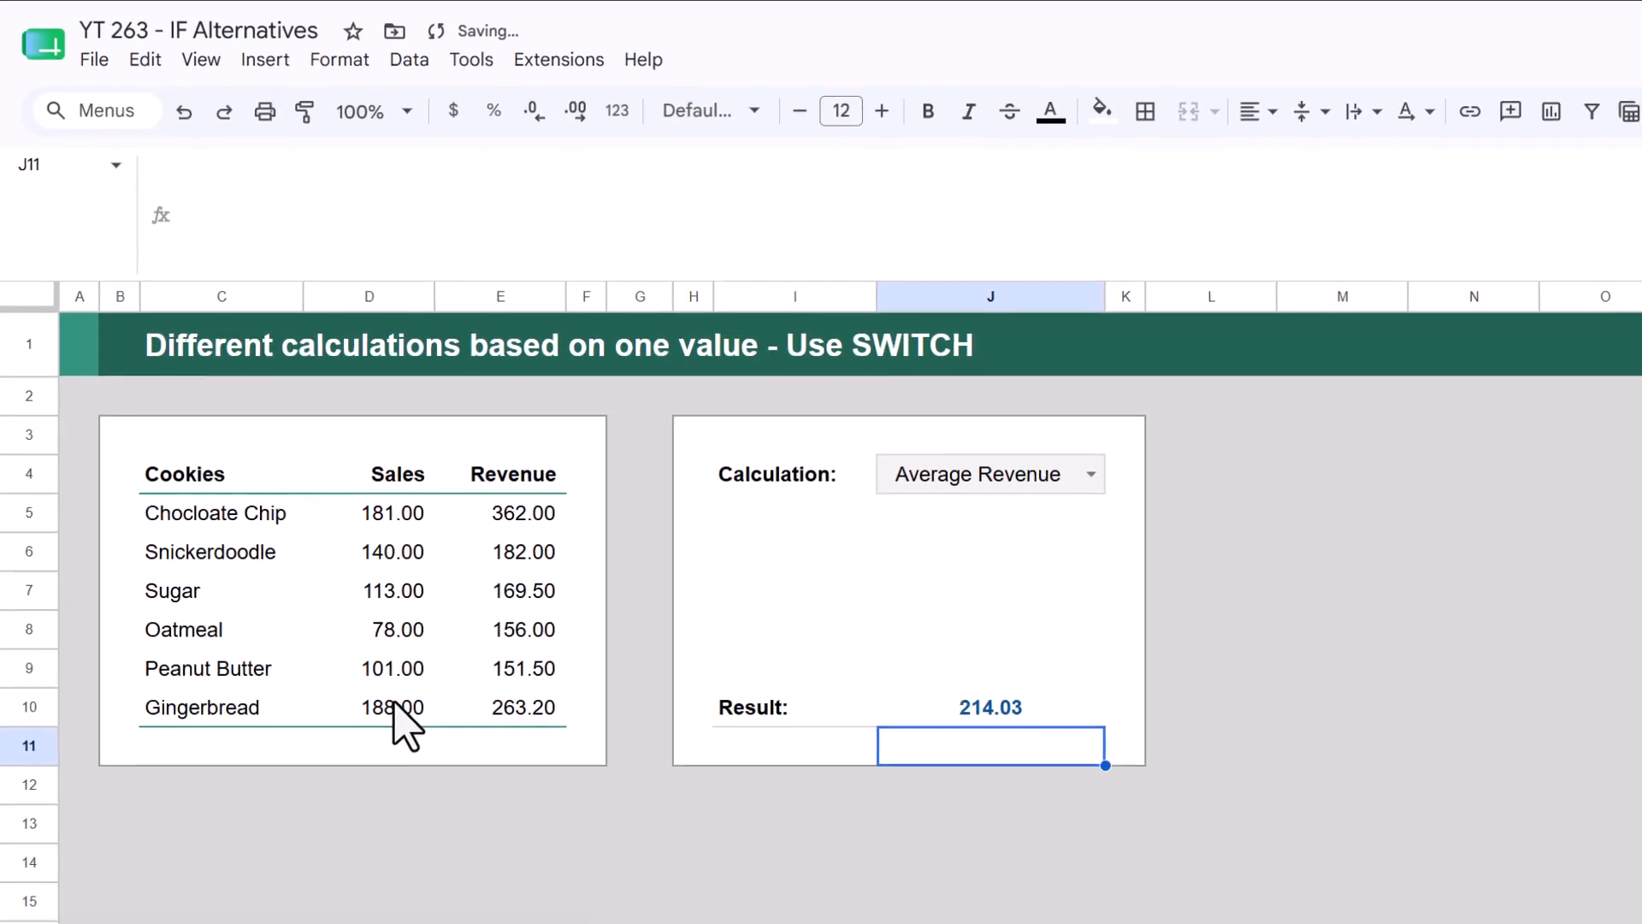
Step: Test the SWITCH formula by setting the Calculation in J4 to Total Sales and finally to Total Revenue
left_click(1079, 470)
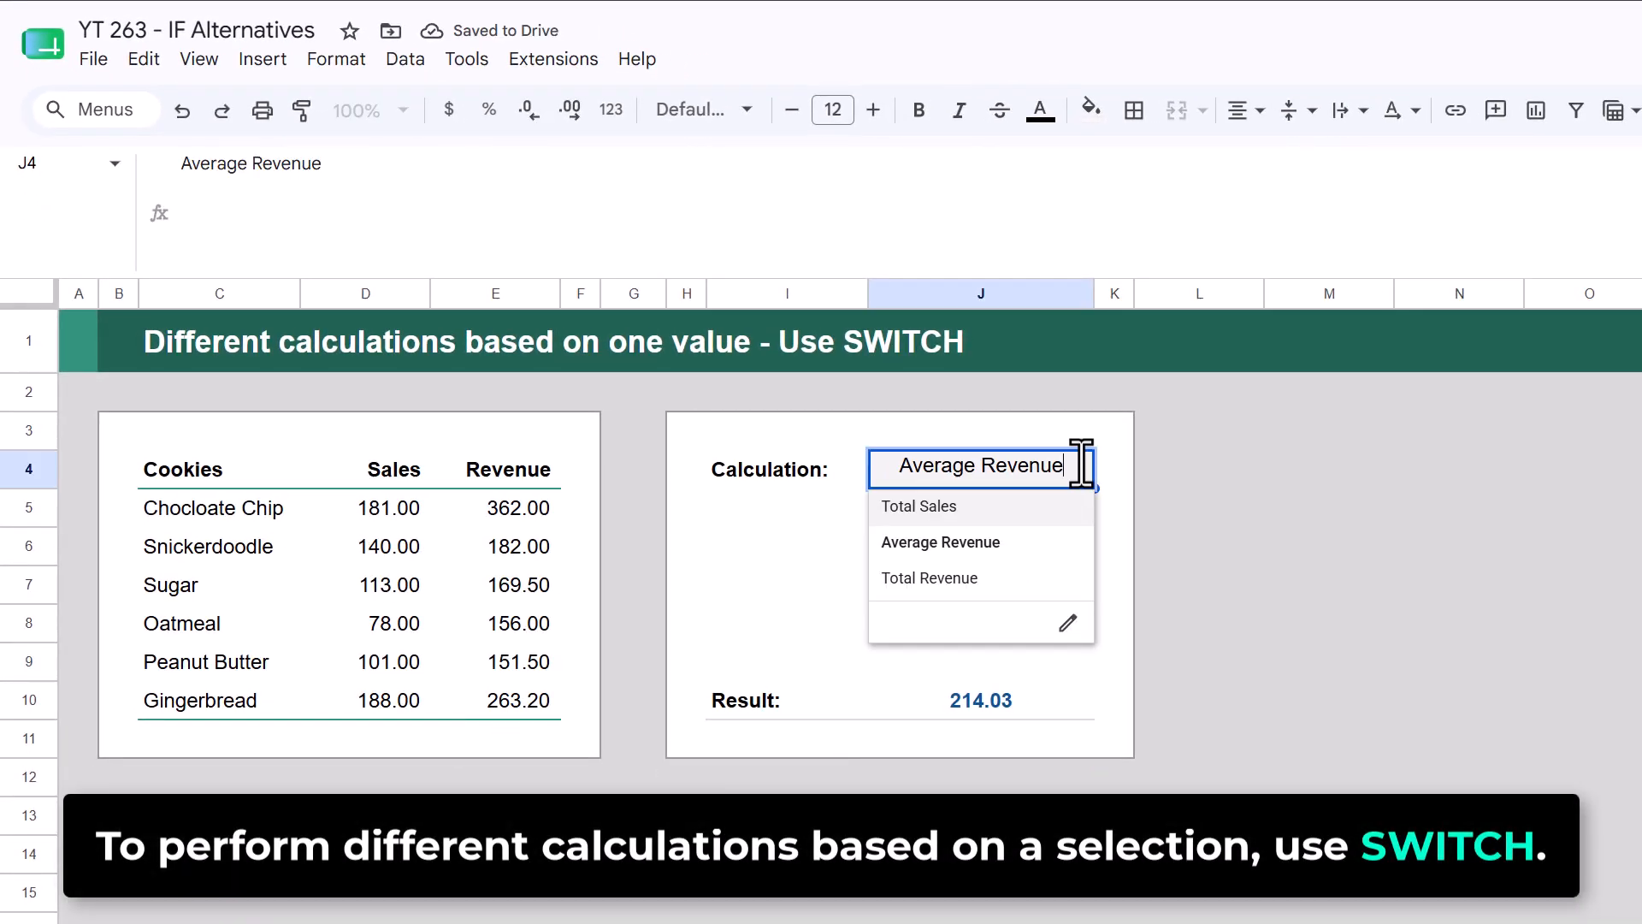
left_click(1056, 502)
left_click(1080, 472)
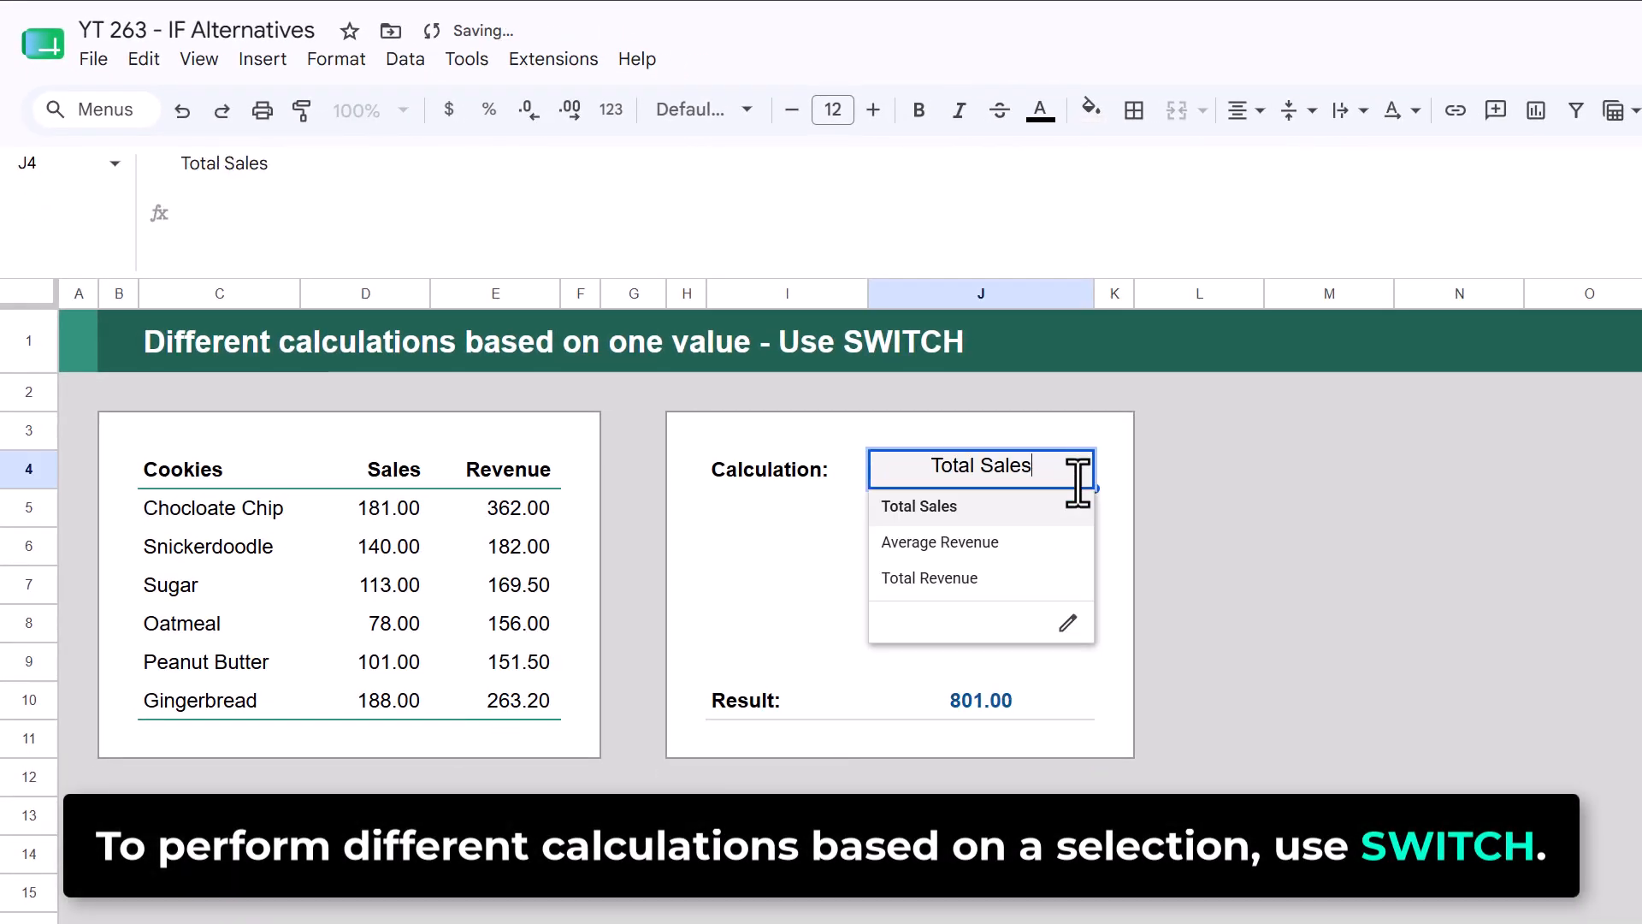
left_click(1035, 574)
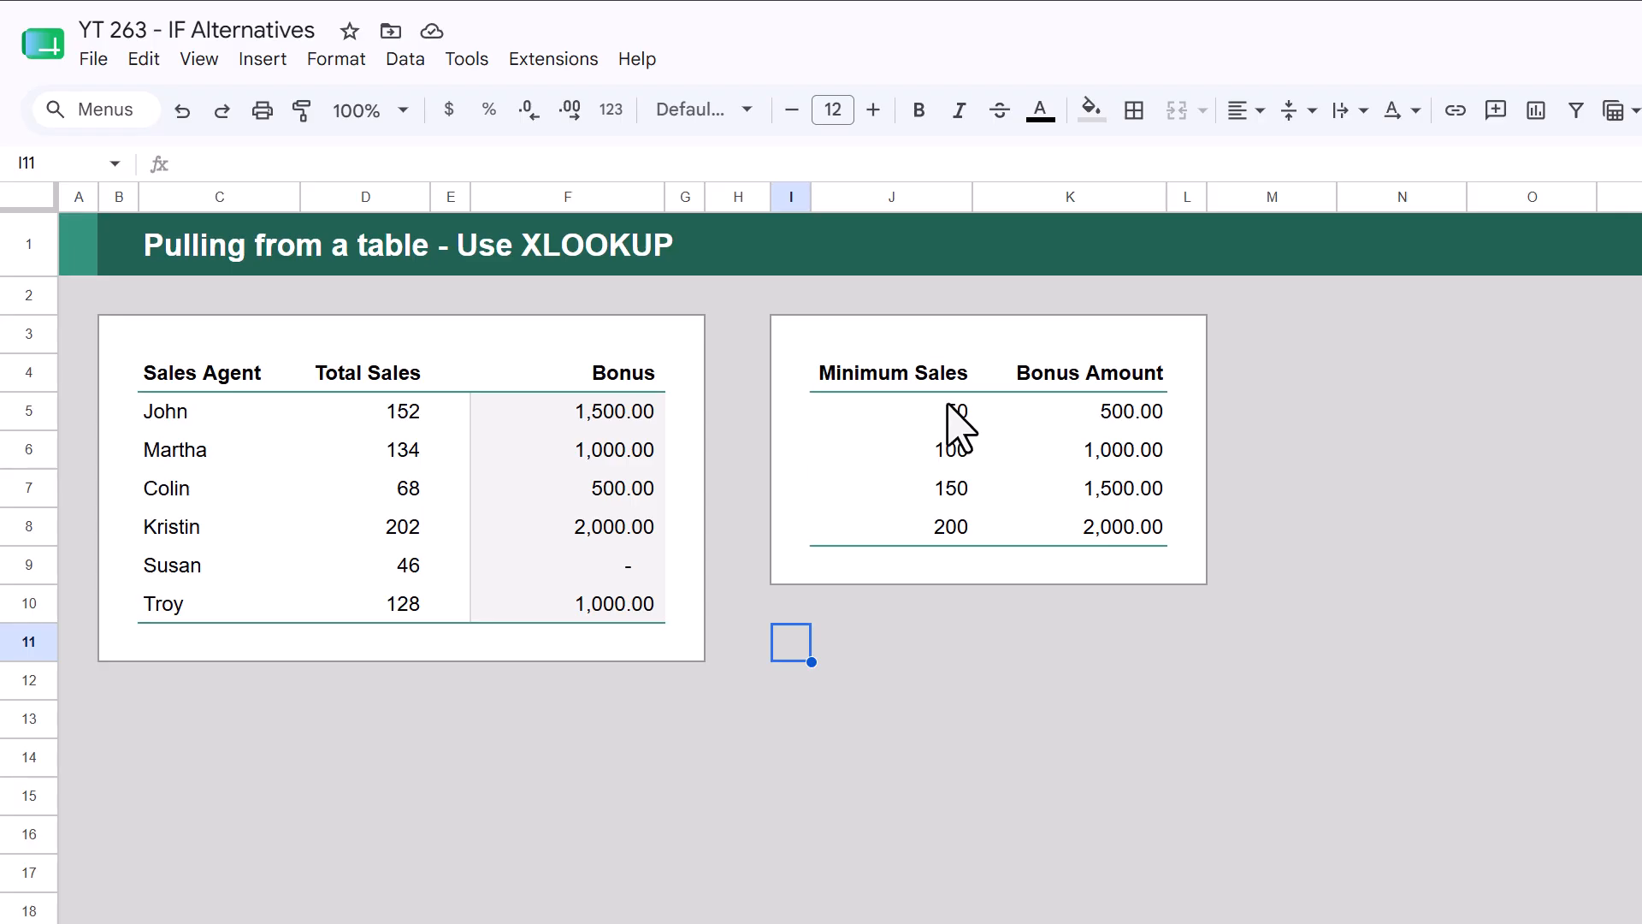
Step: Examine the bonus table in J5:K8, comparing the Minimum Sales thresholds with their Bonus Amounts
left_click_drag(946, 410, 1129, 528)
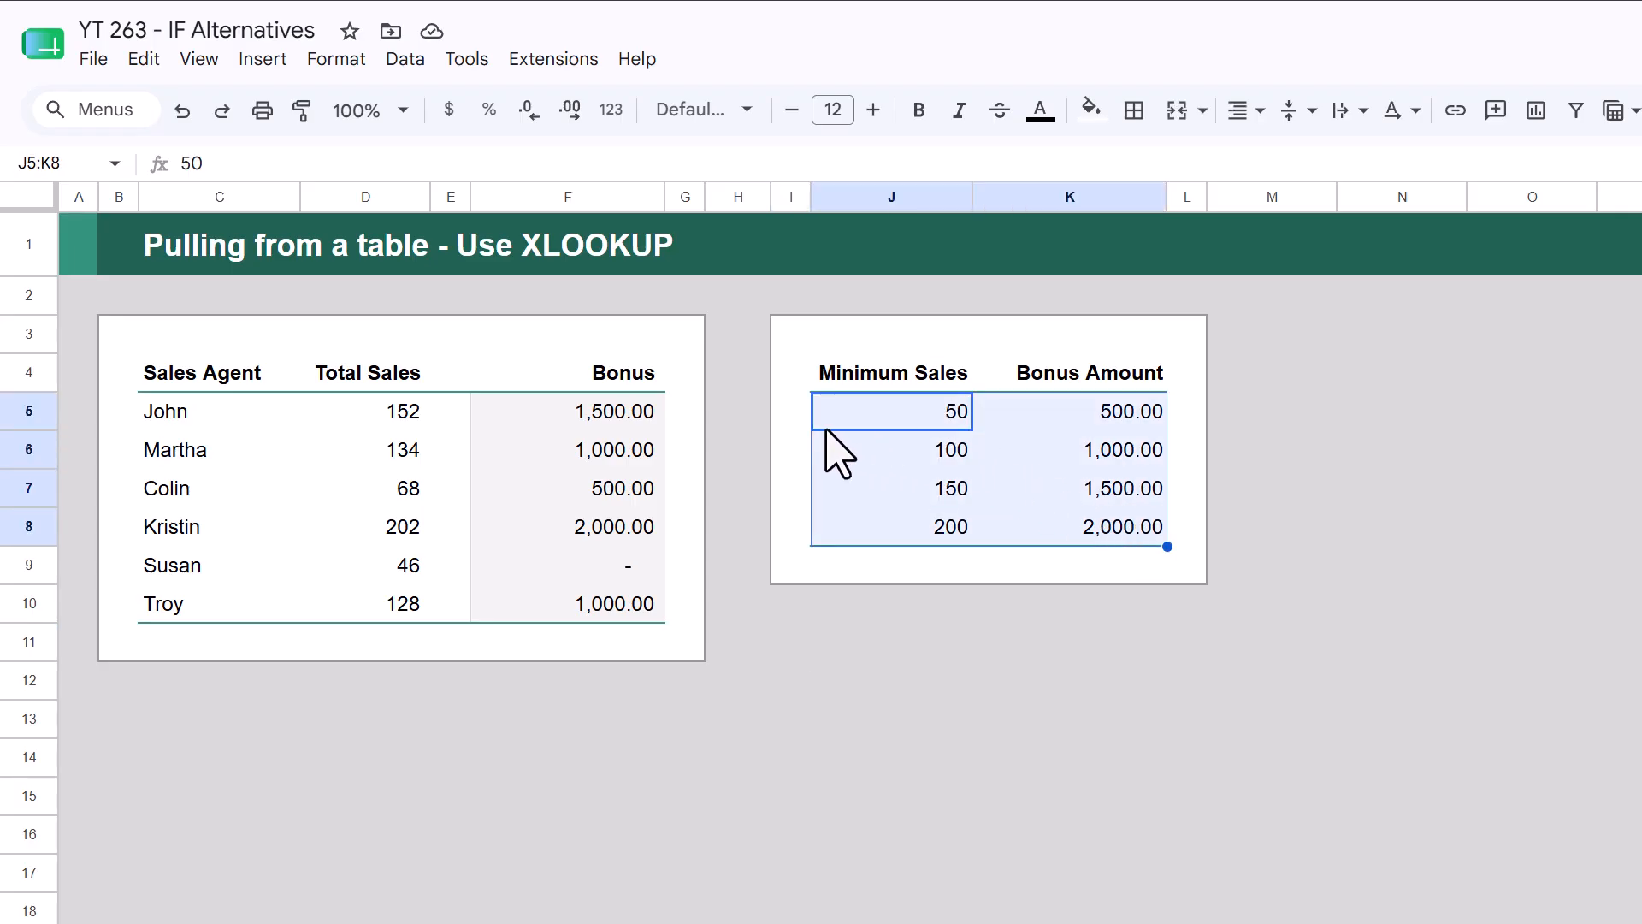
left_click(888, 386)
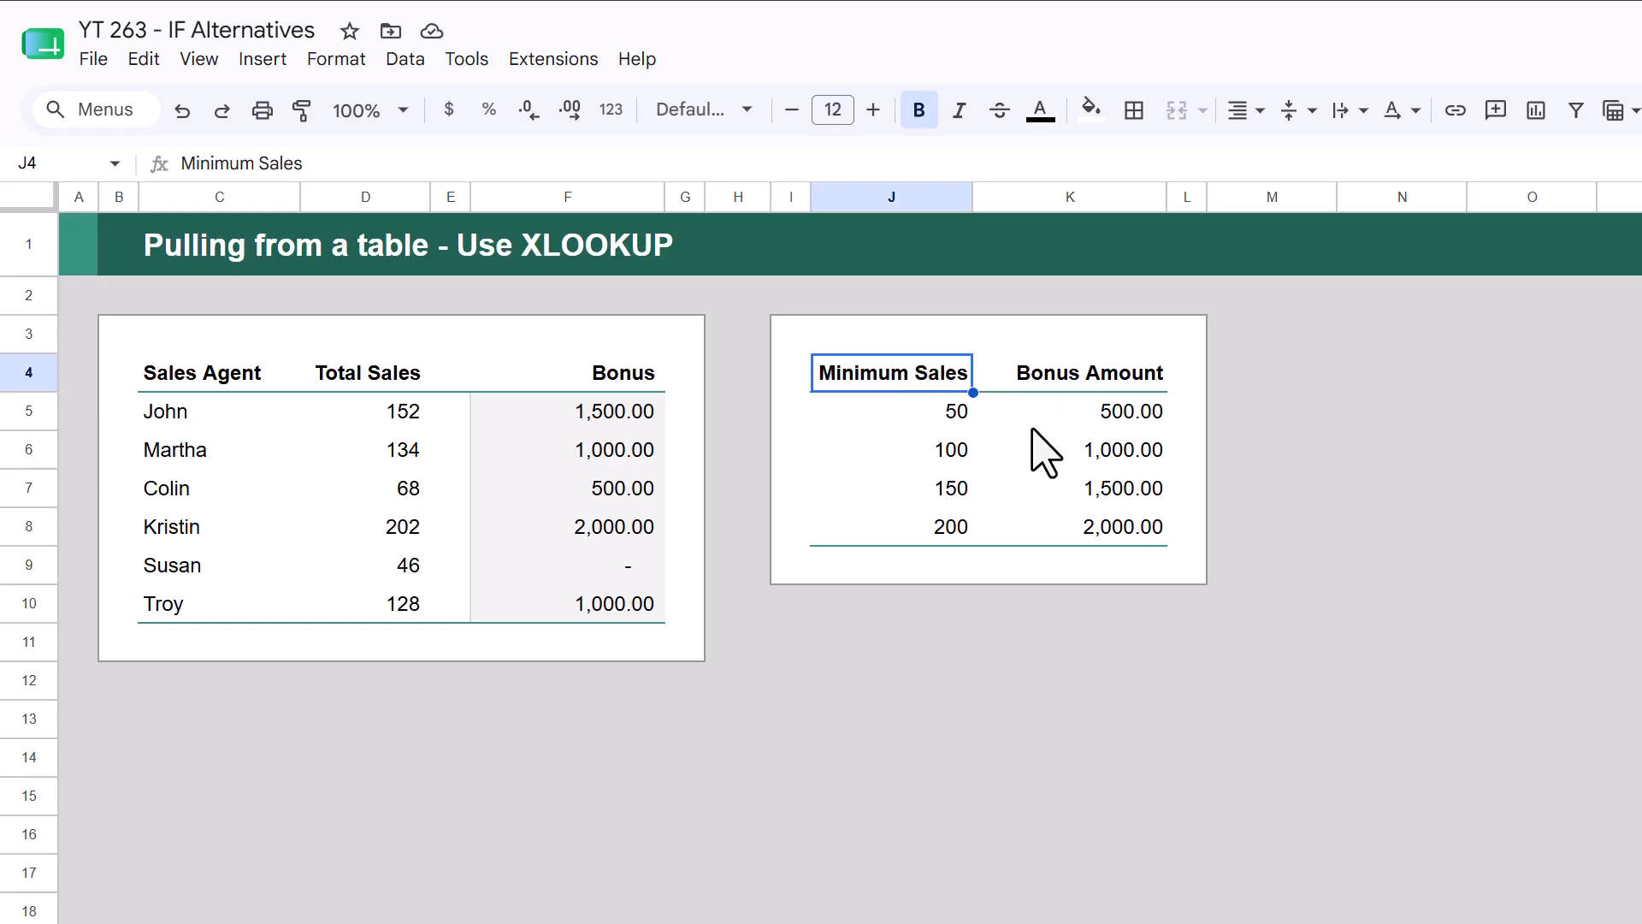
left_click(961, 422)
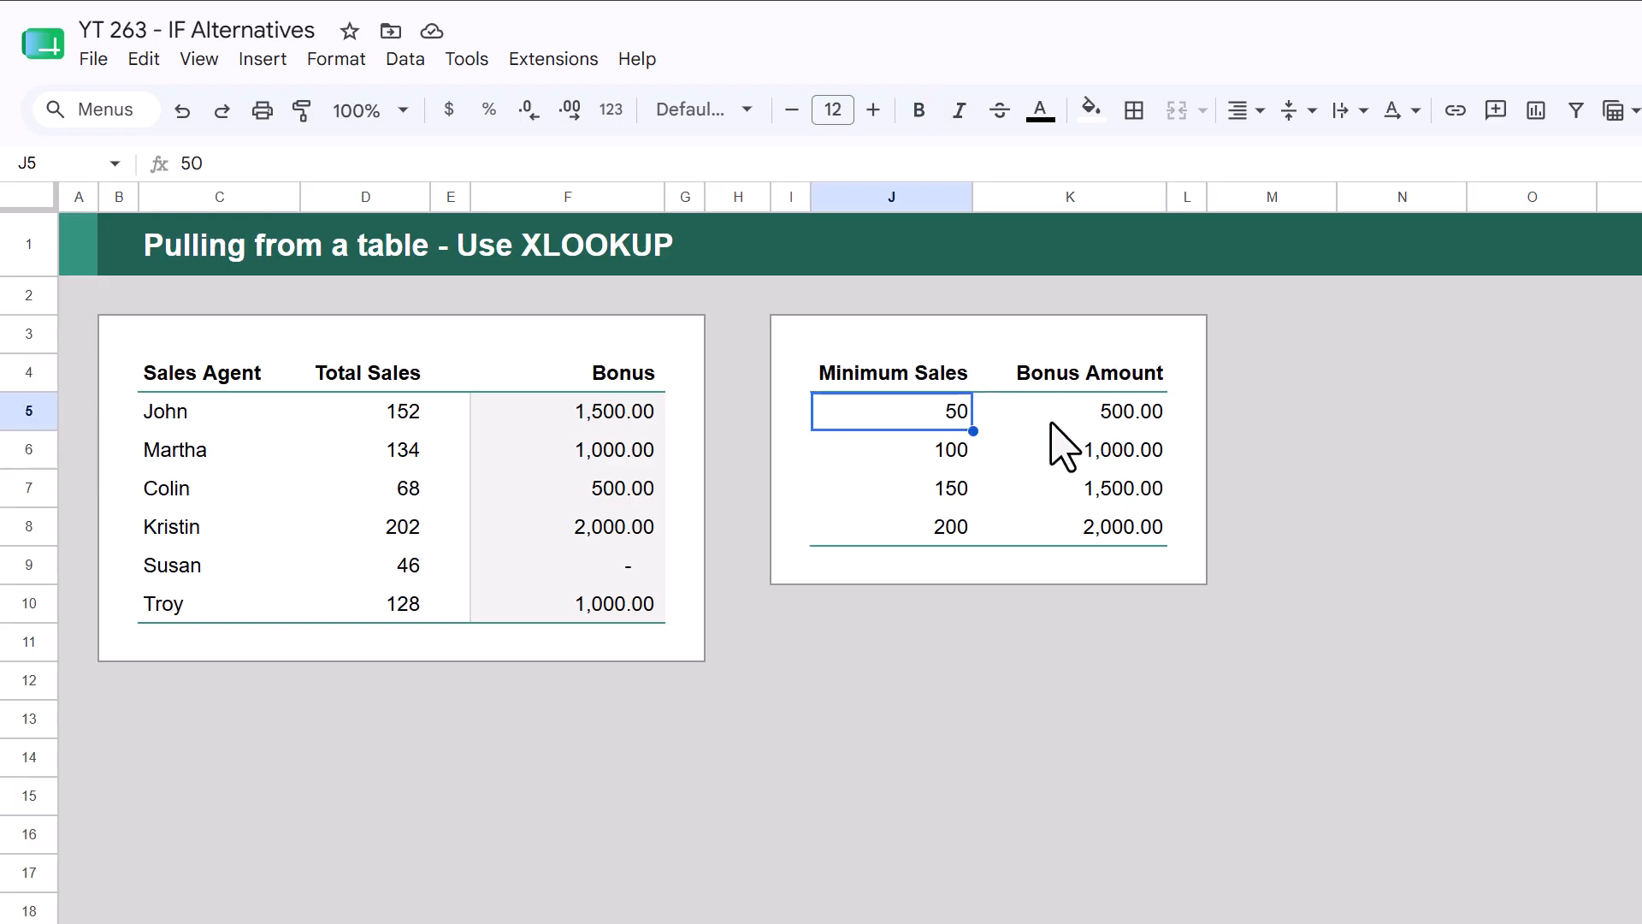
left_click(1116, 424)
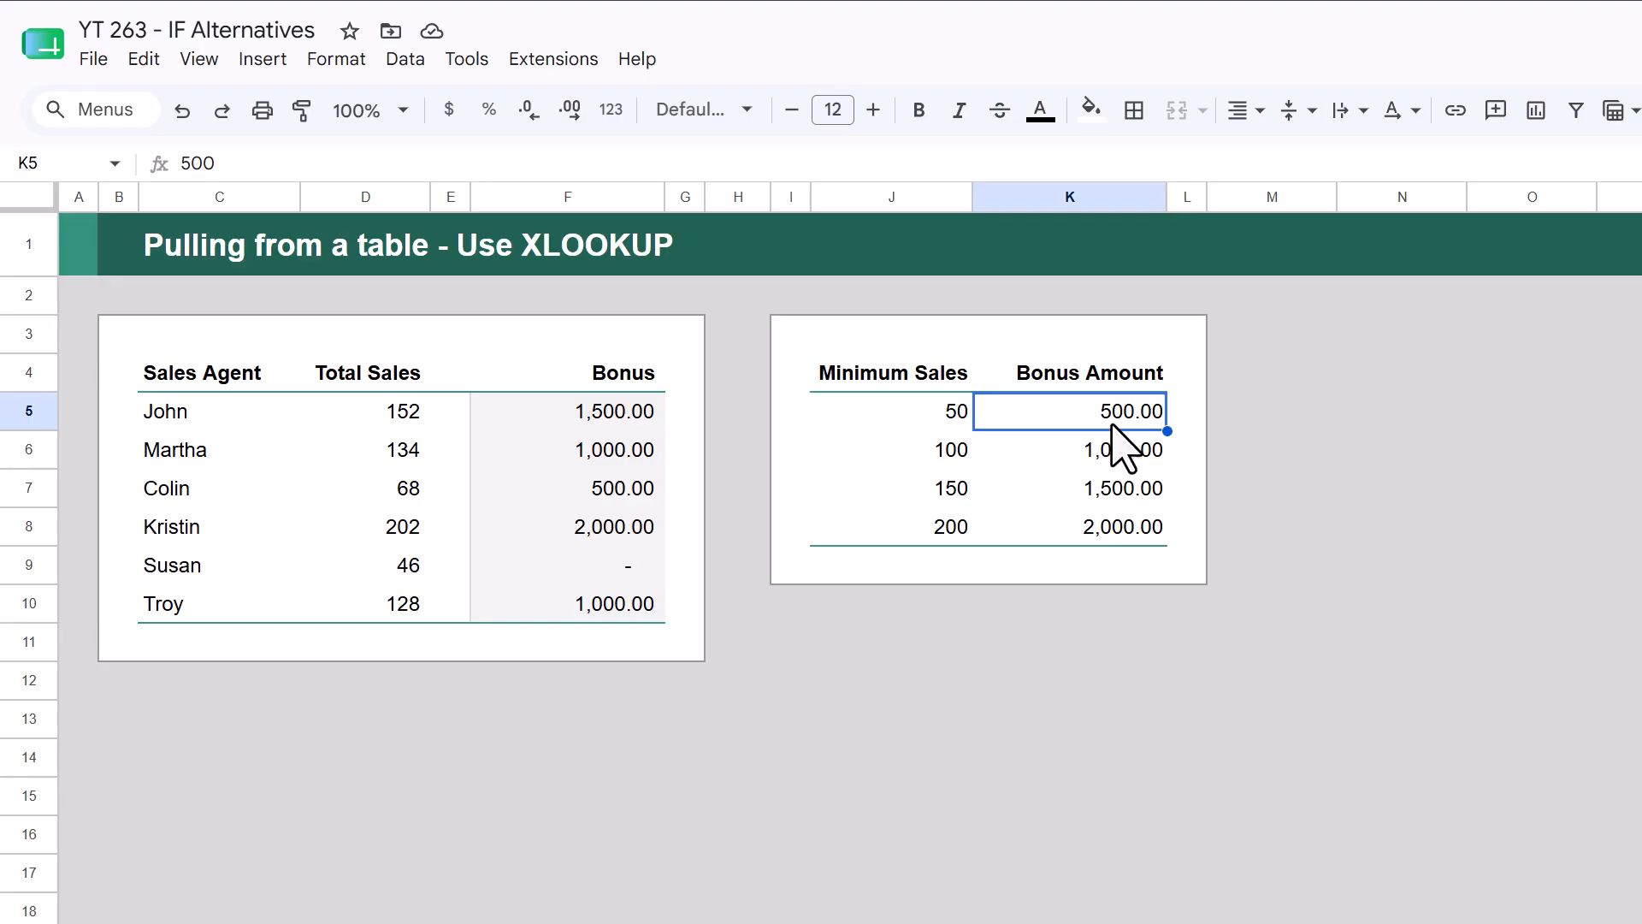
left_click(953, 490)
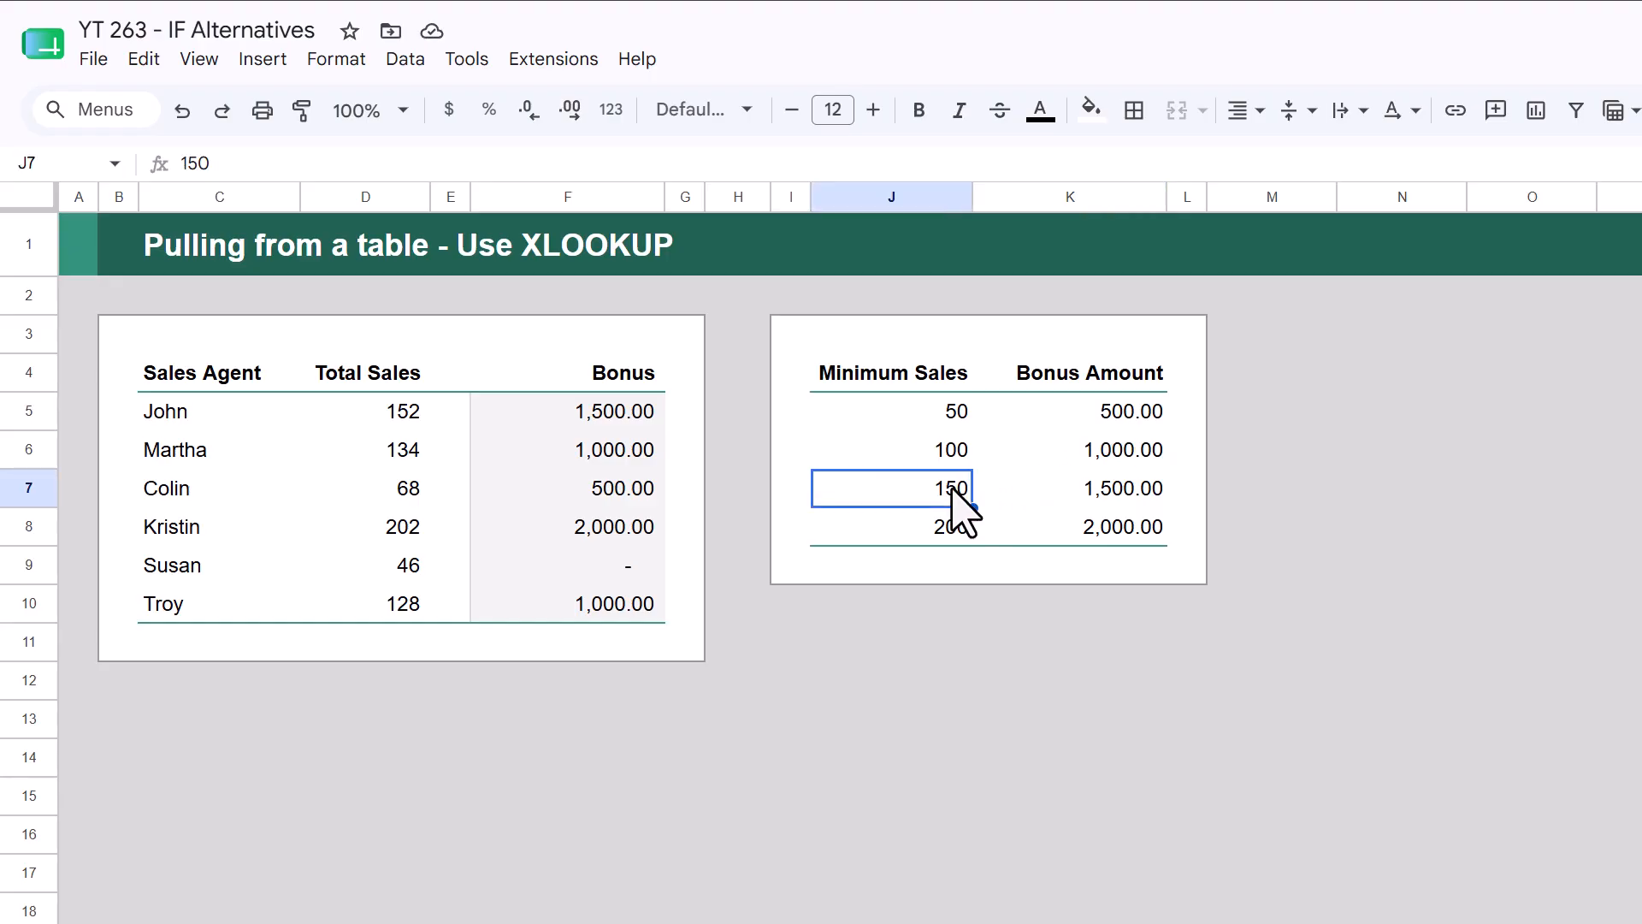
left_click(1100, 493)
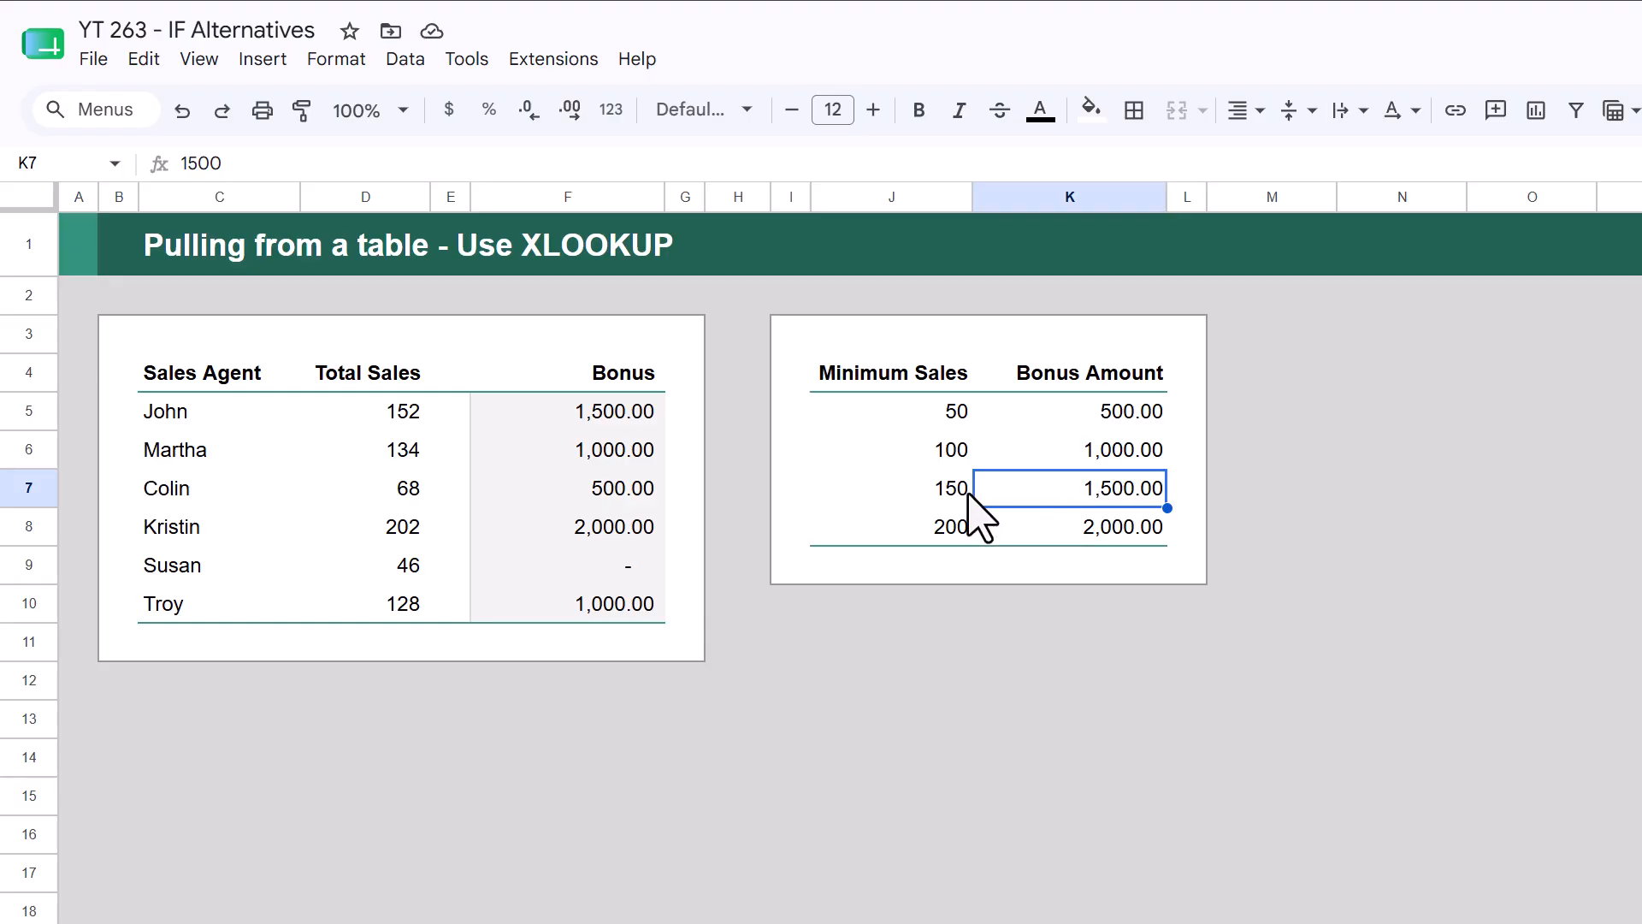
Step: Start an XLOOKUP formula in Bonus cell F5 with D5 as search key and $J$5:$J$8 as the absolute lookup range
left_click(638, 421)
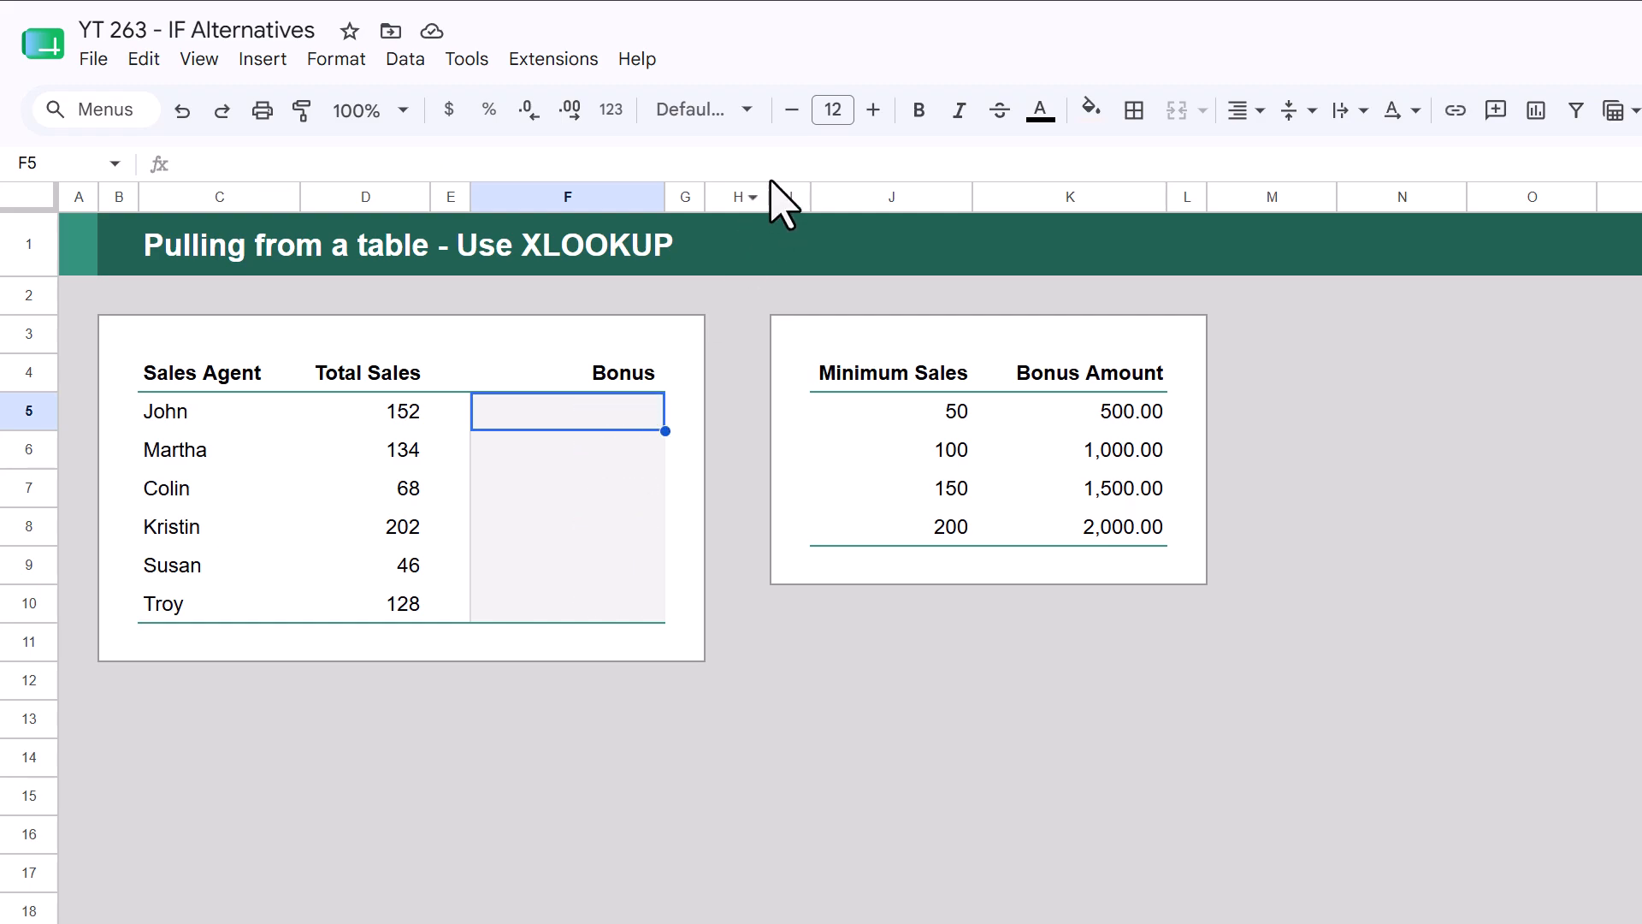
left_click(779, 171)
type("xlo")
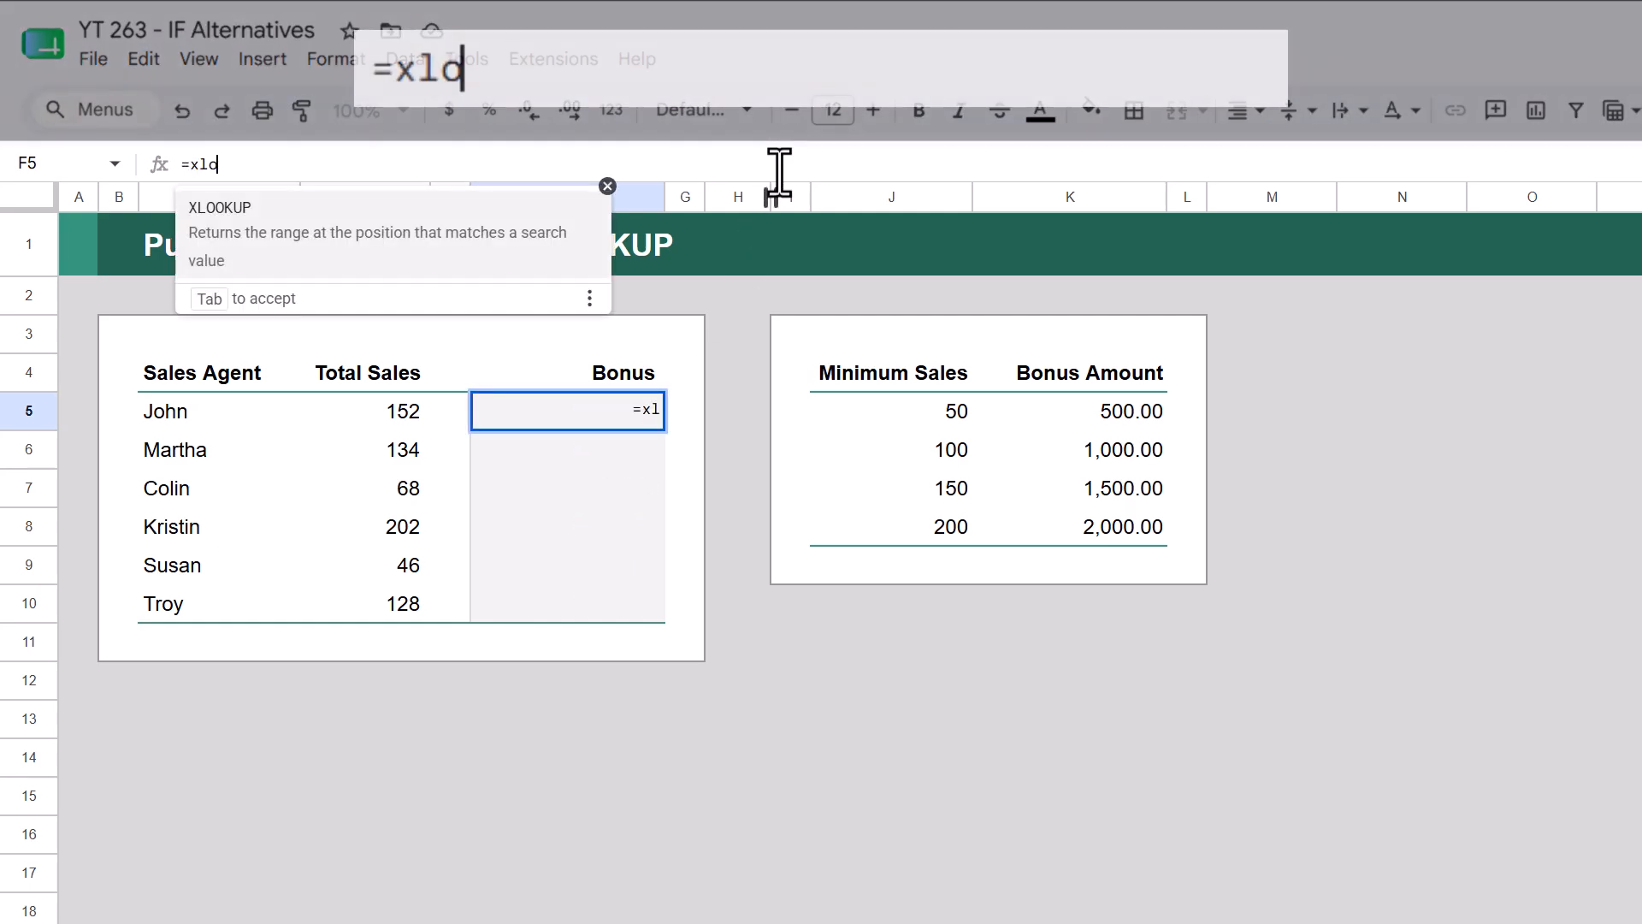
key("Tab")
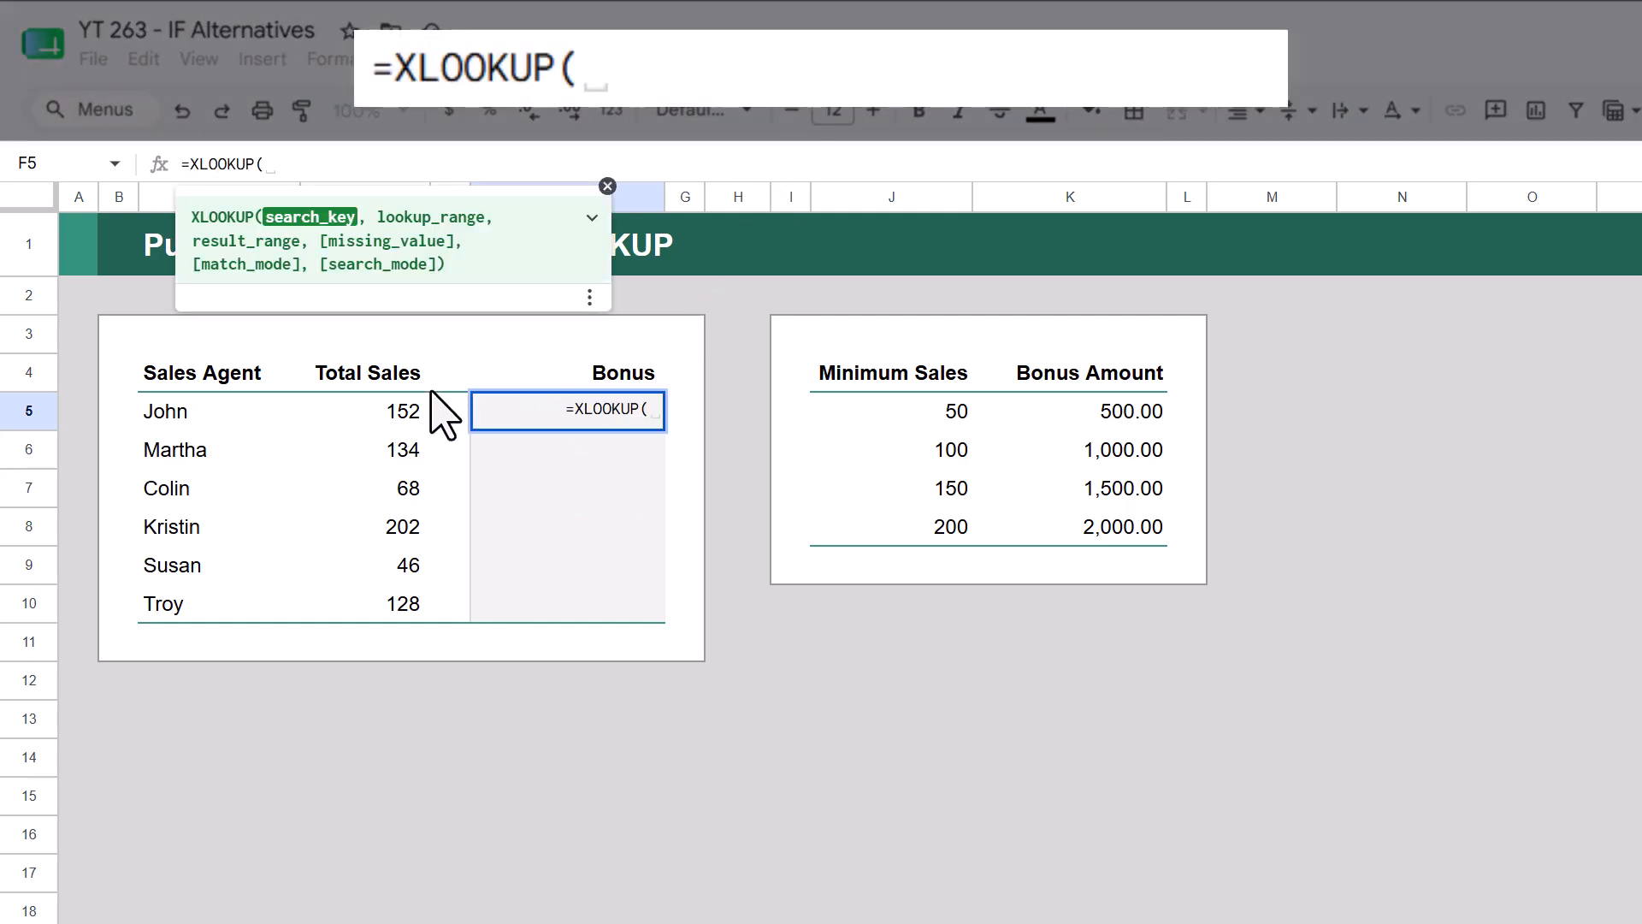
left_click(391, 416)
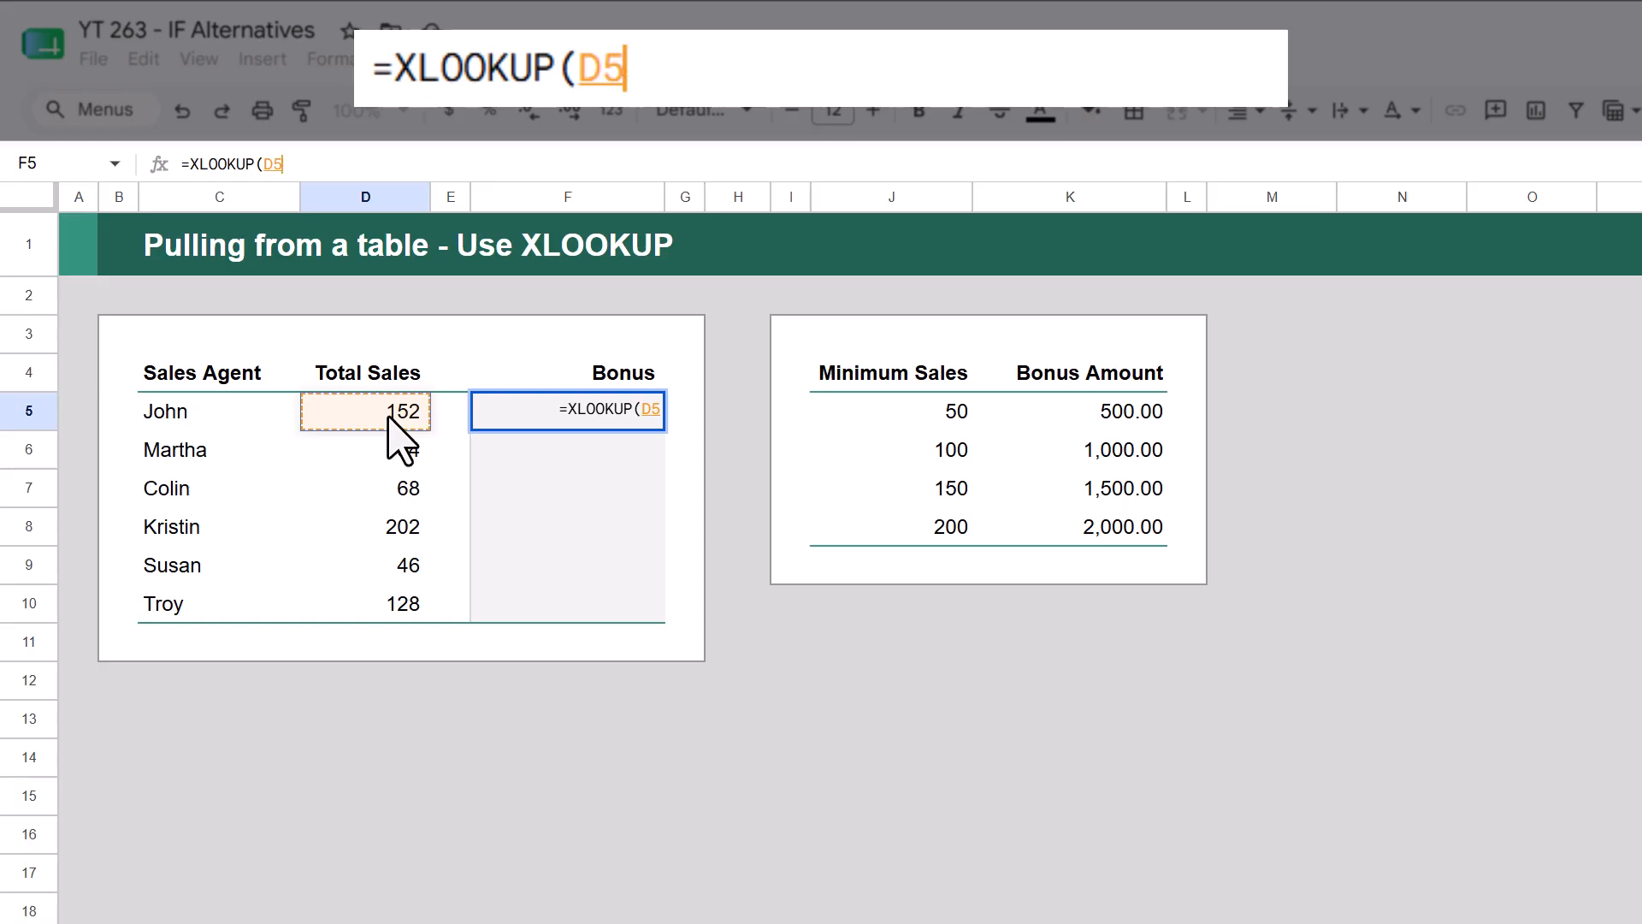
type(",")
left_click_drag(828, 397, 866, 524)
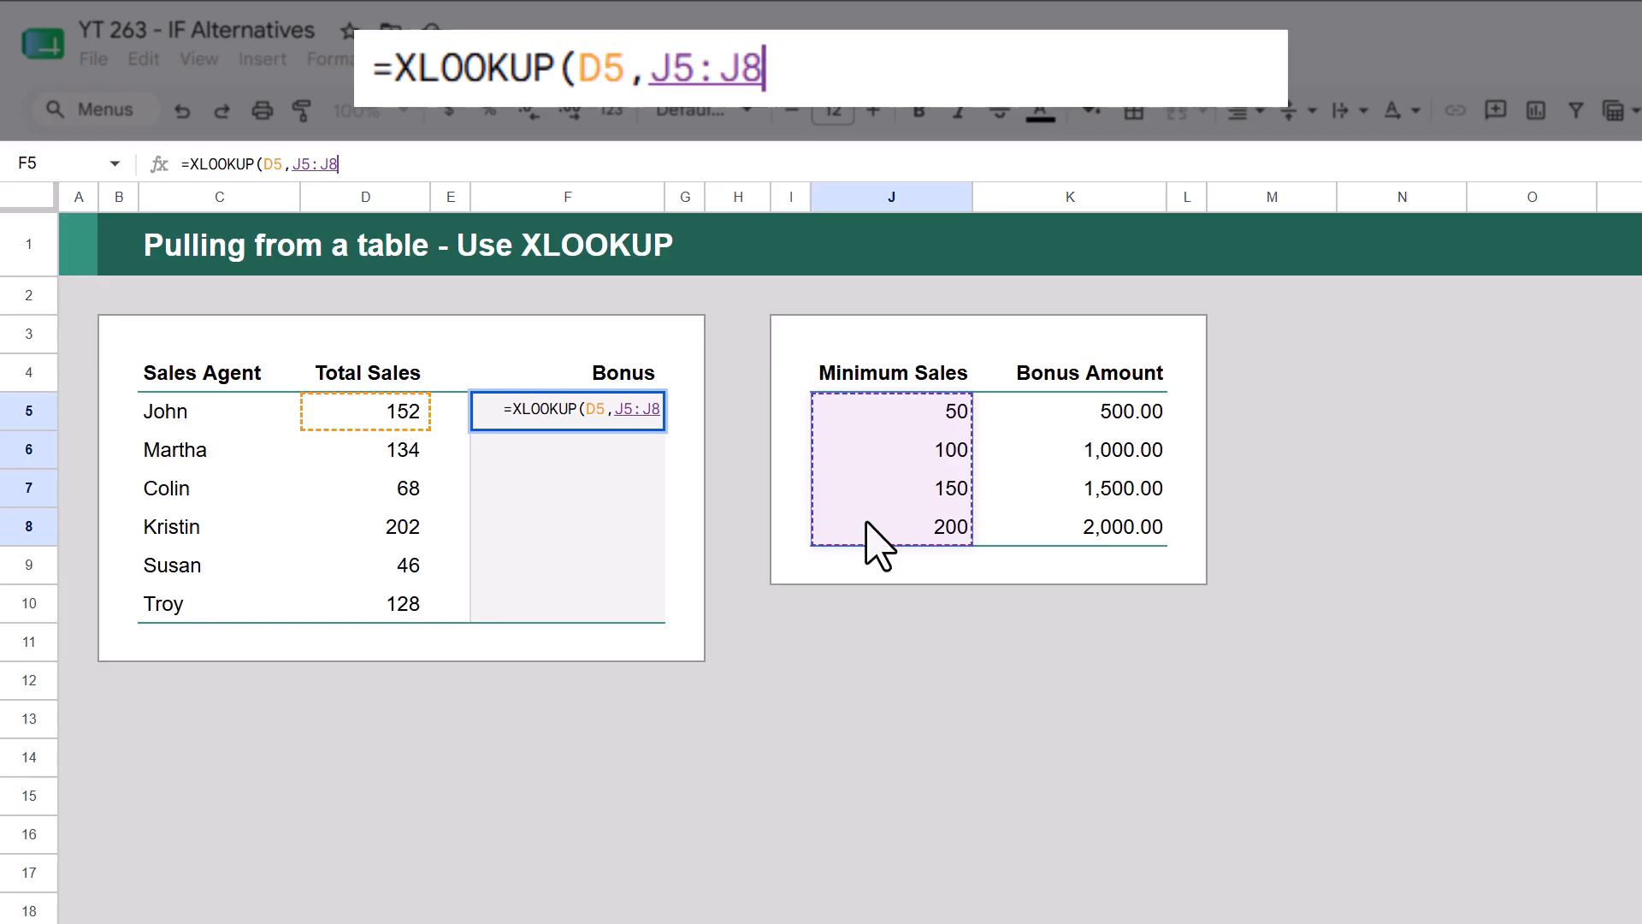
key("F4")
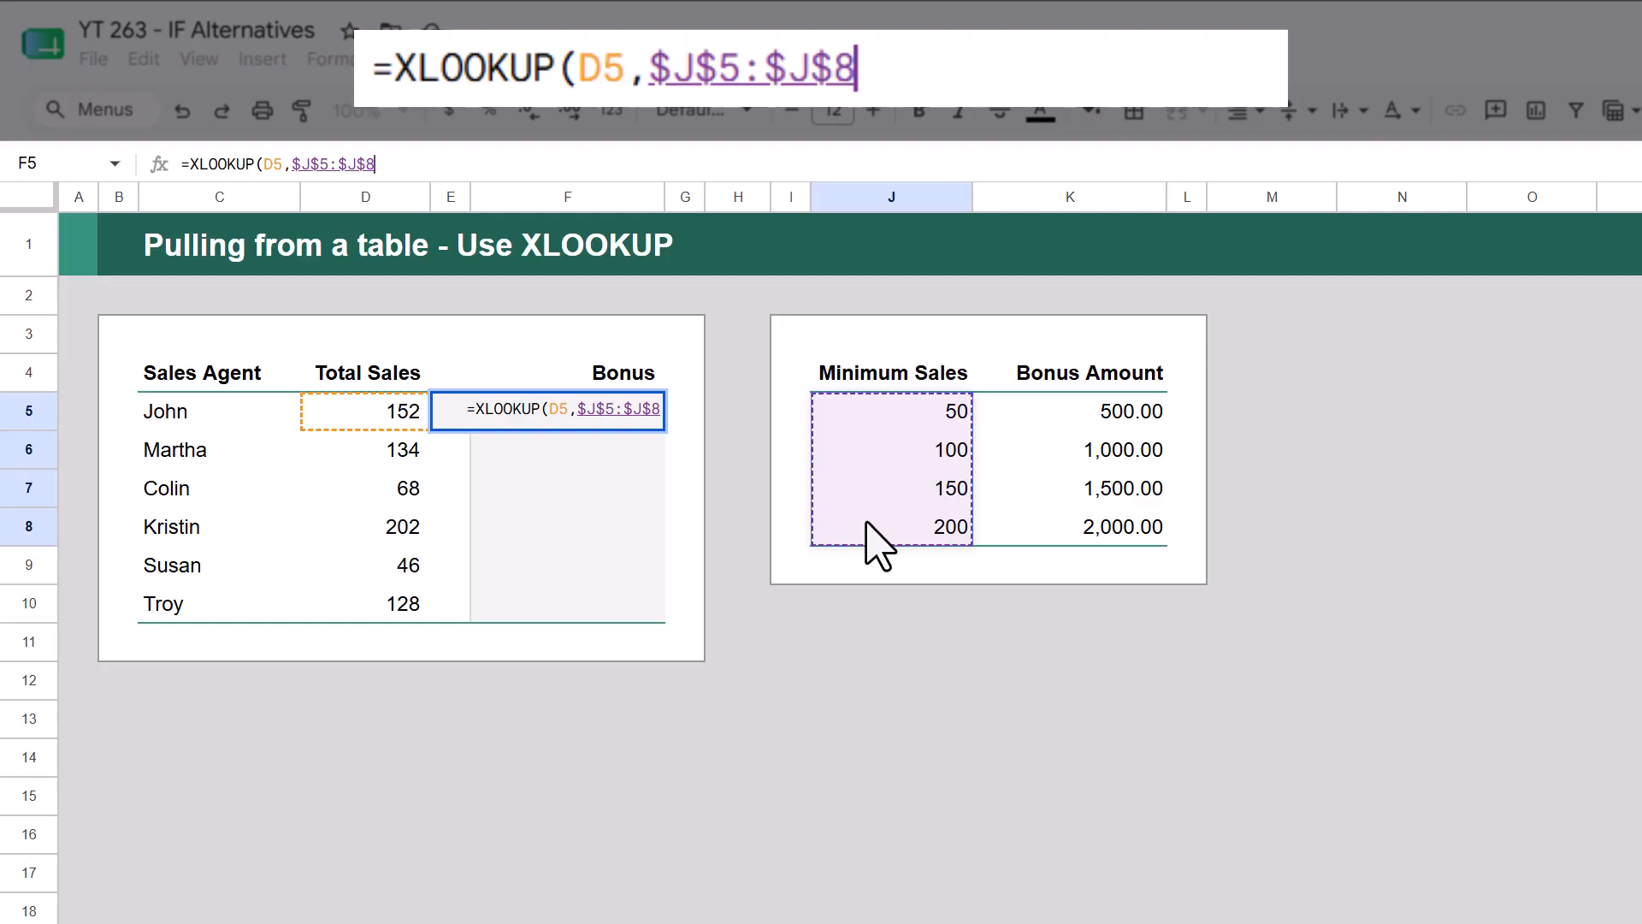
type(",")
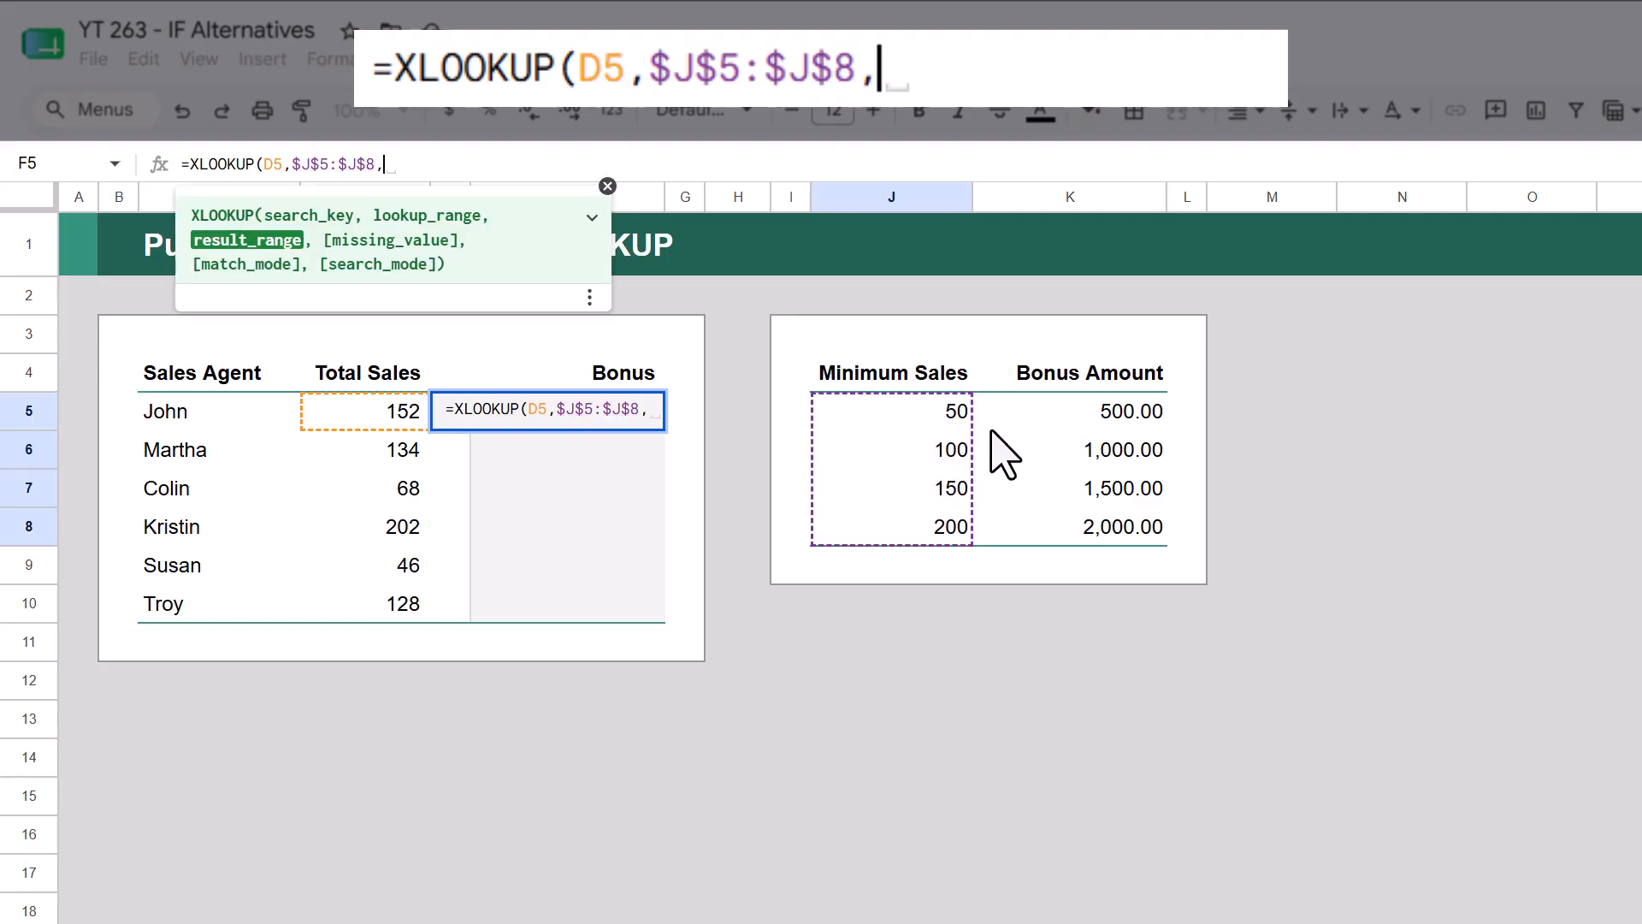
Step: Add $K$5:$K$8 as the absolute result range and 0 as the missing value in the XLOOKUP formula
left_click_drag(1009, 413, 1025, 514)
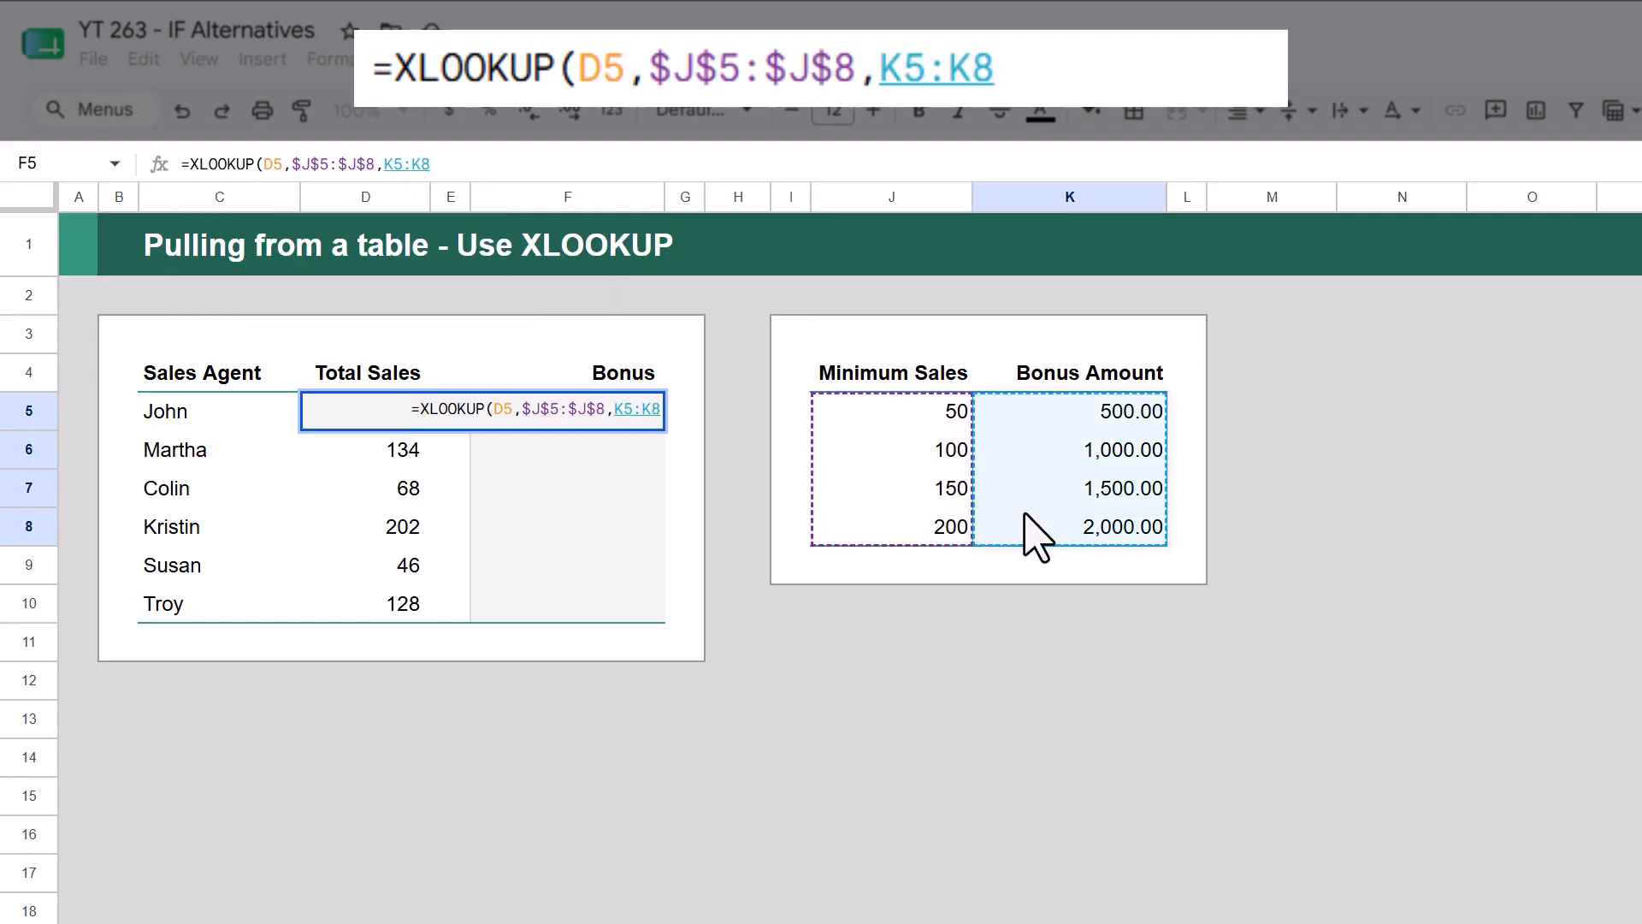
key("F4")
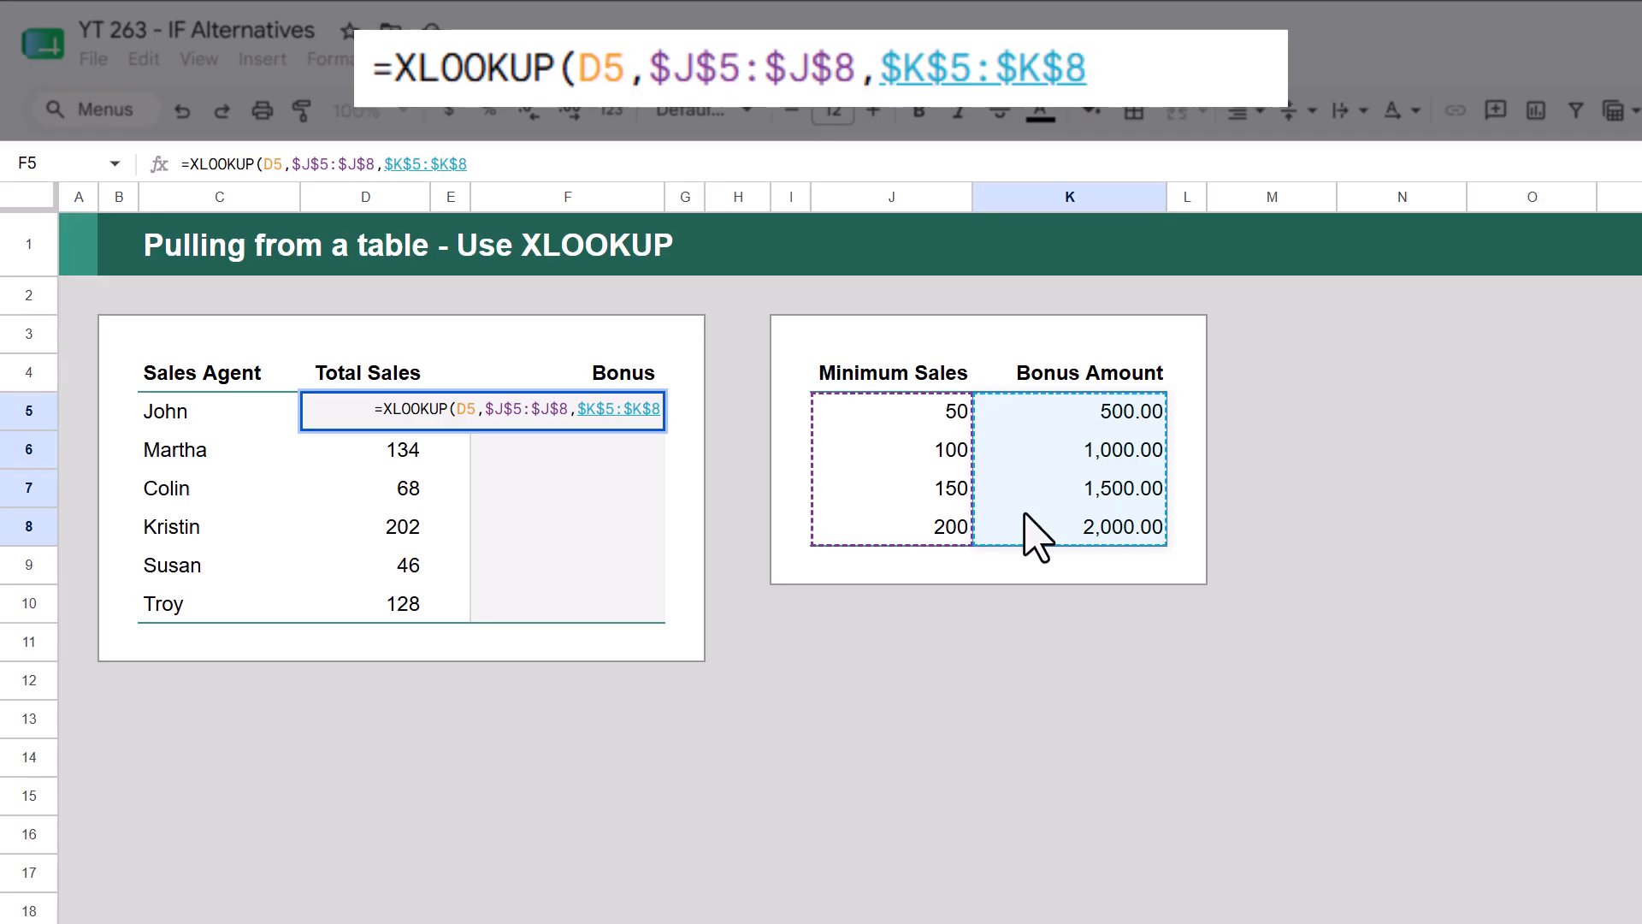
type(",")
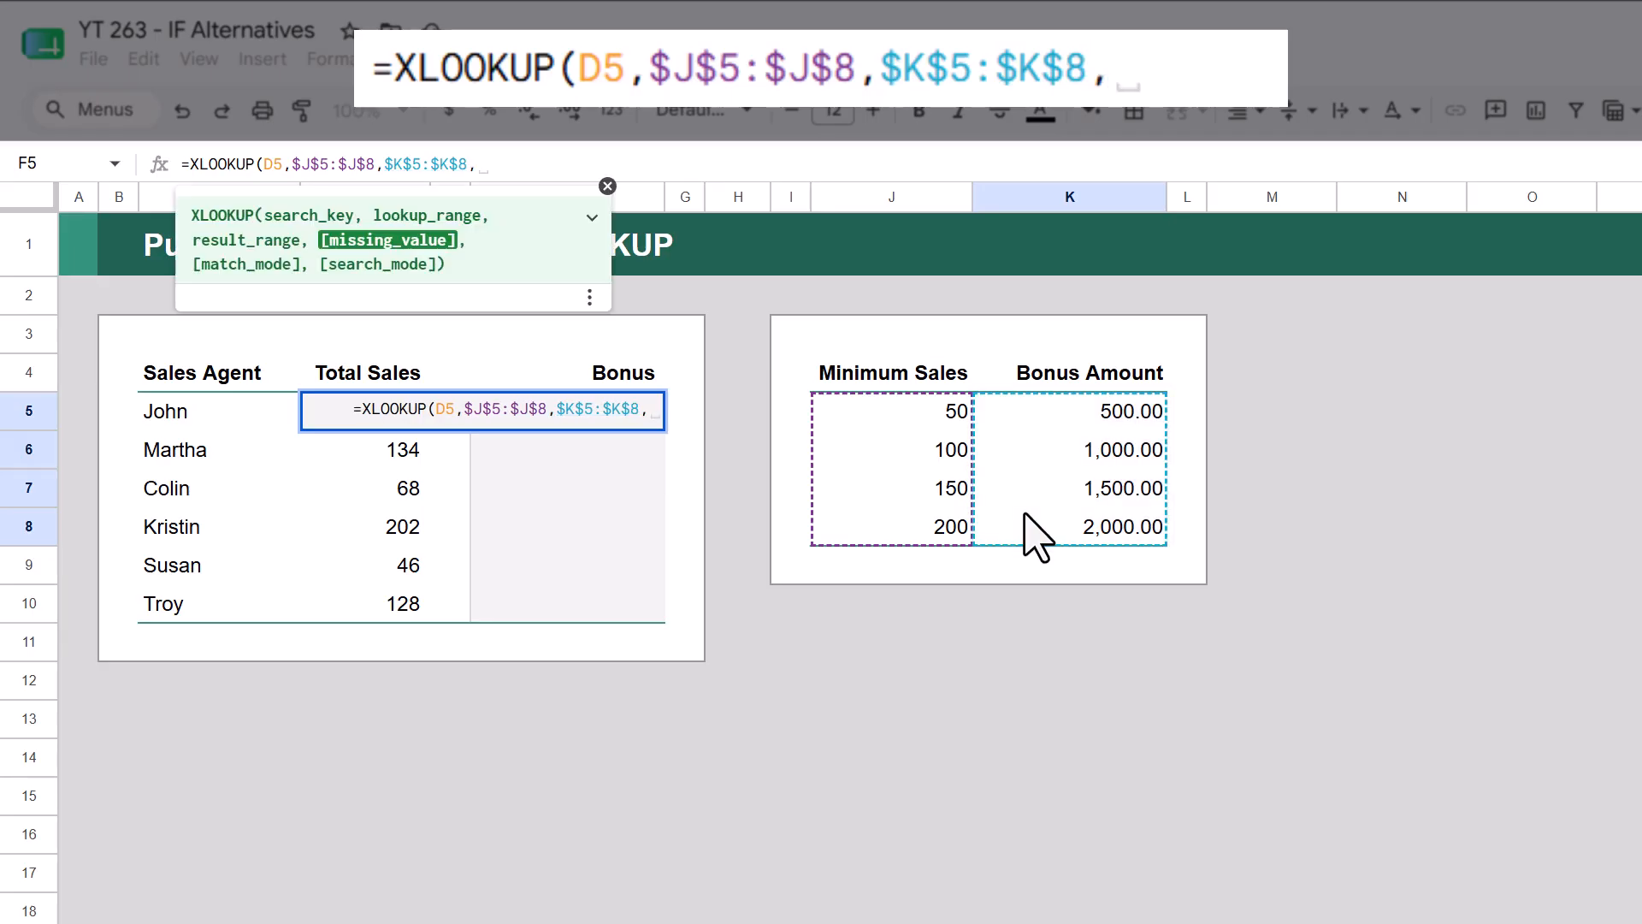
type("0")
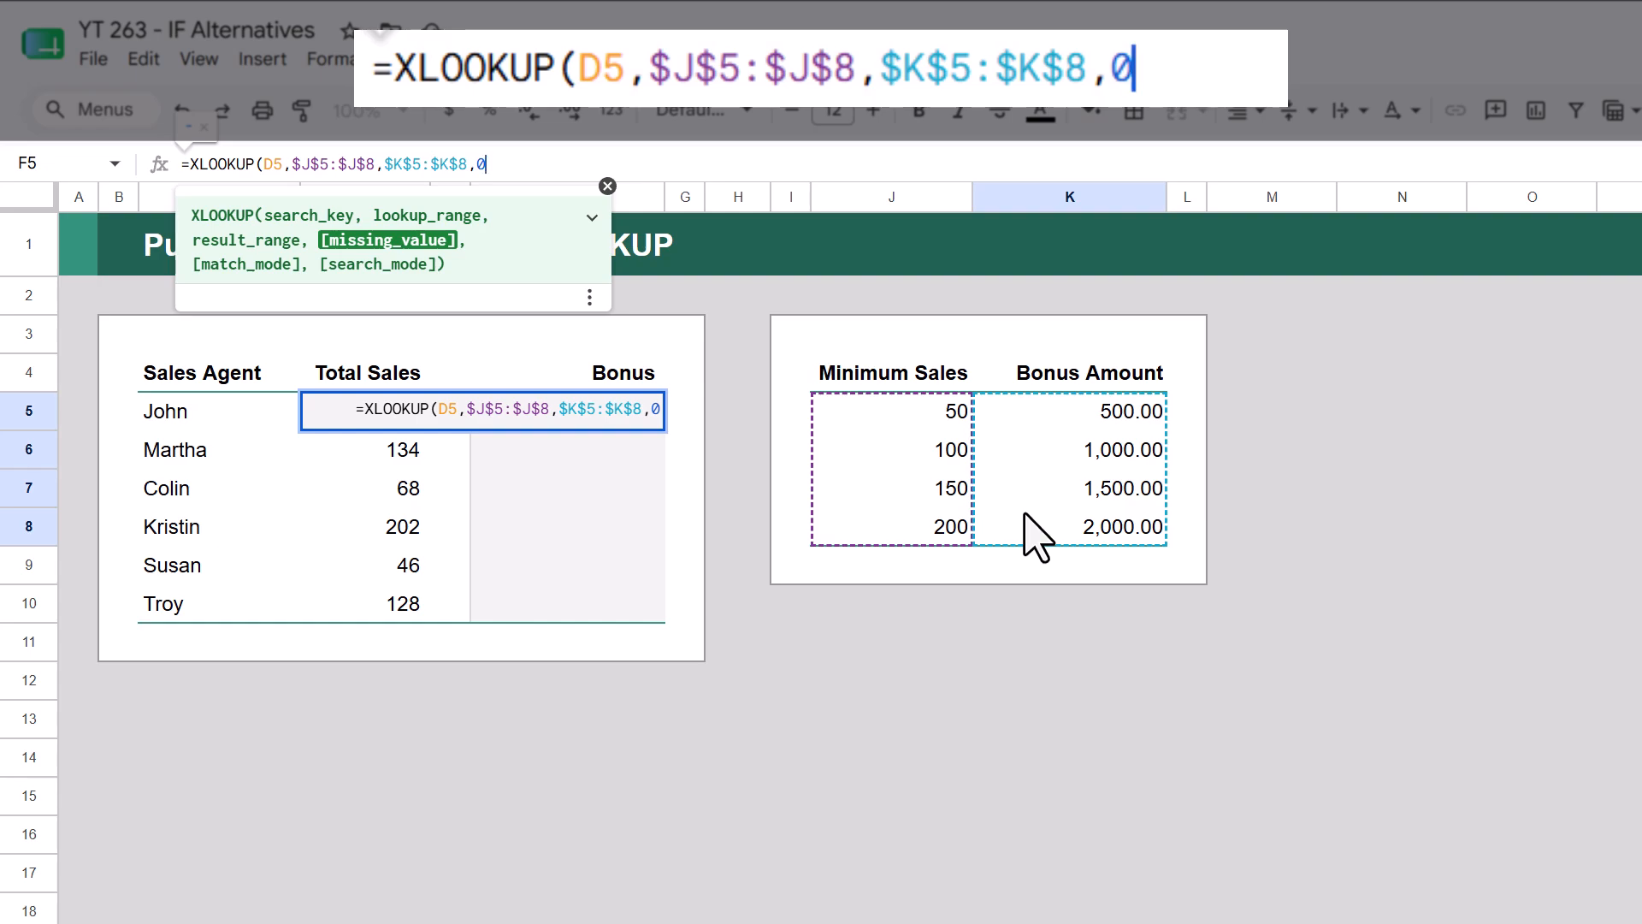
type(",")
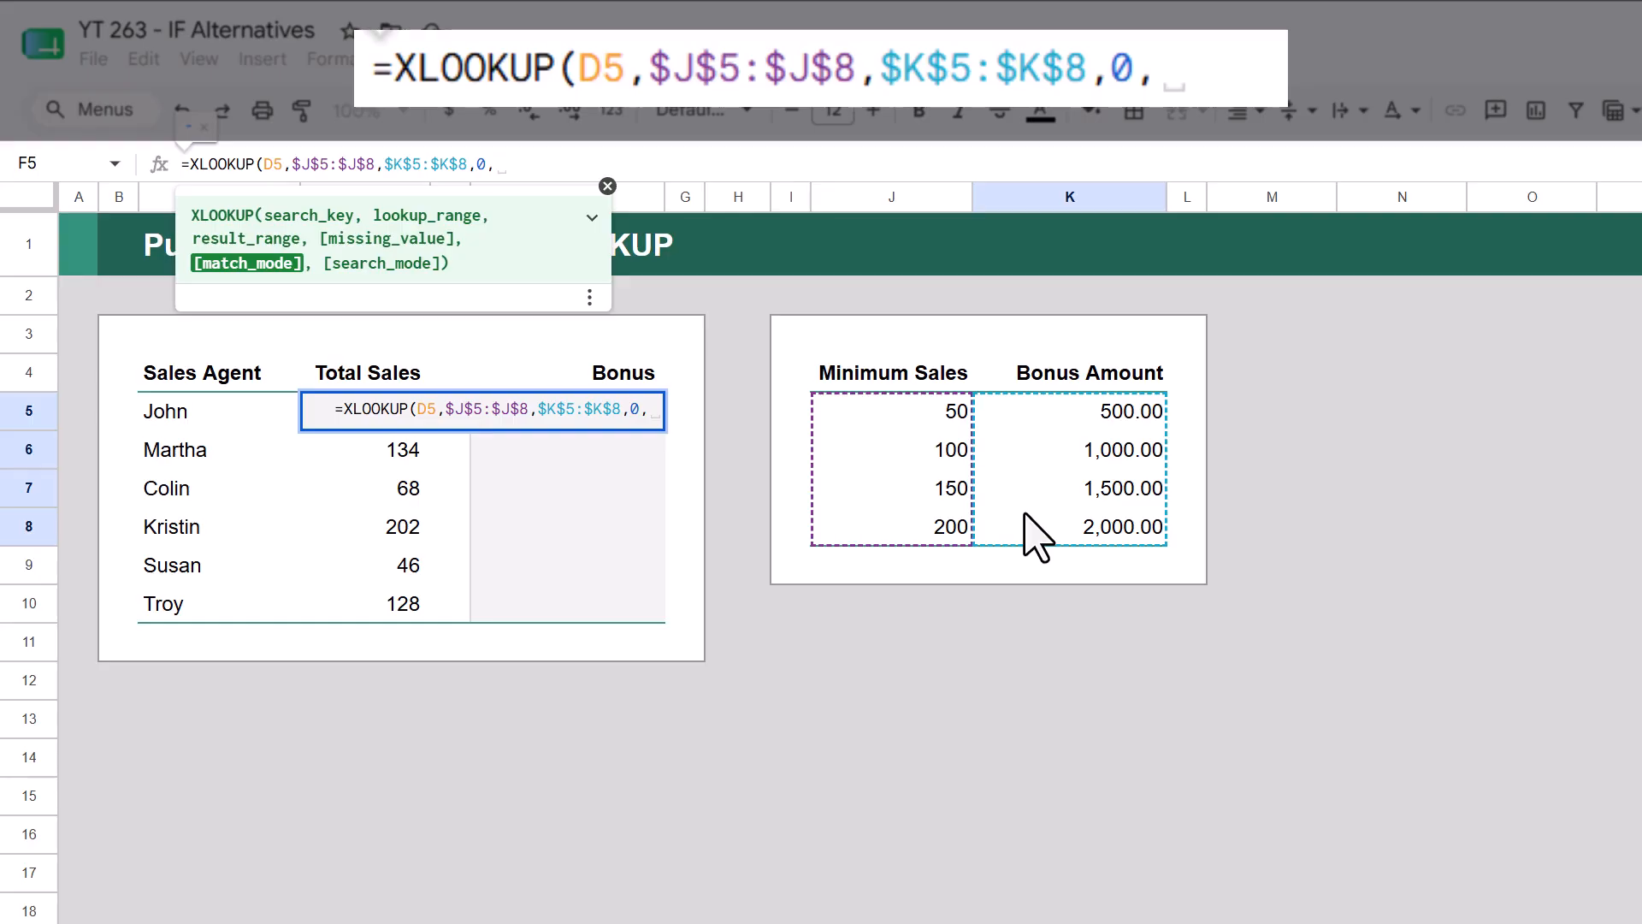
Step: Try -1 and 1 as match modes in the XLOOKUP formula to compare their previewed results
type("-1")
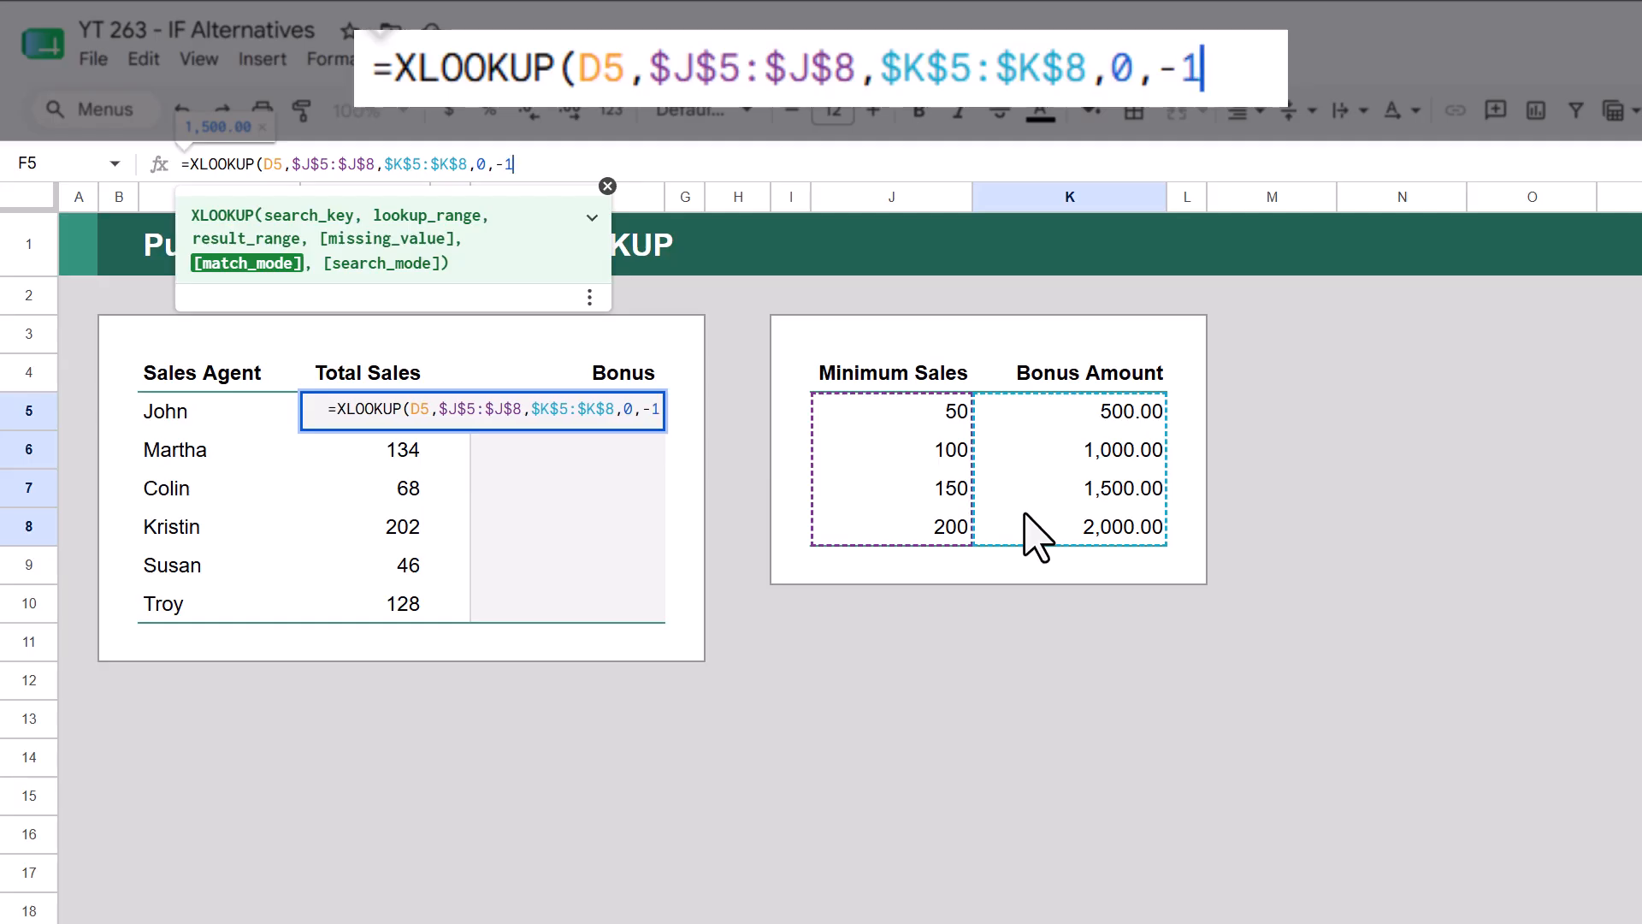
key("BackSpace")
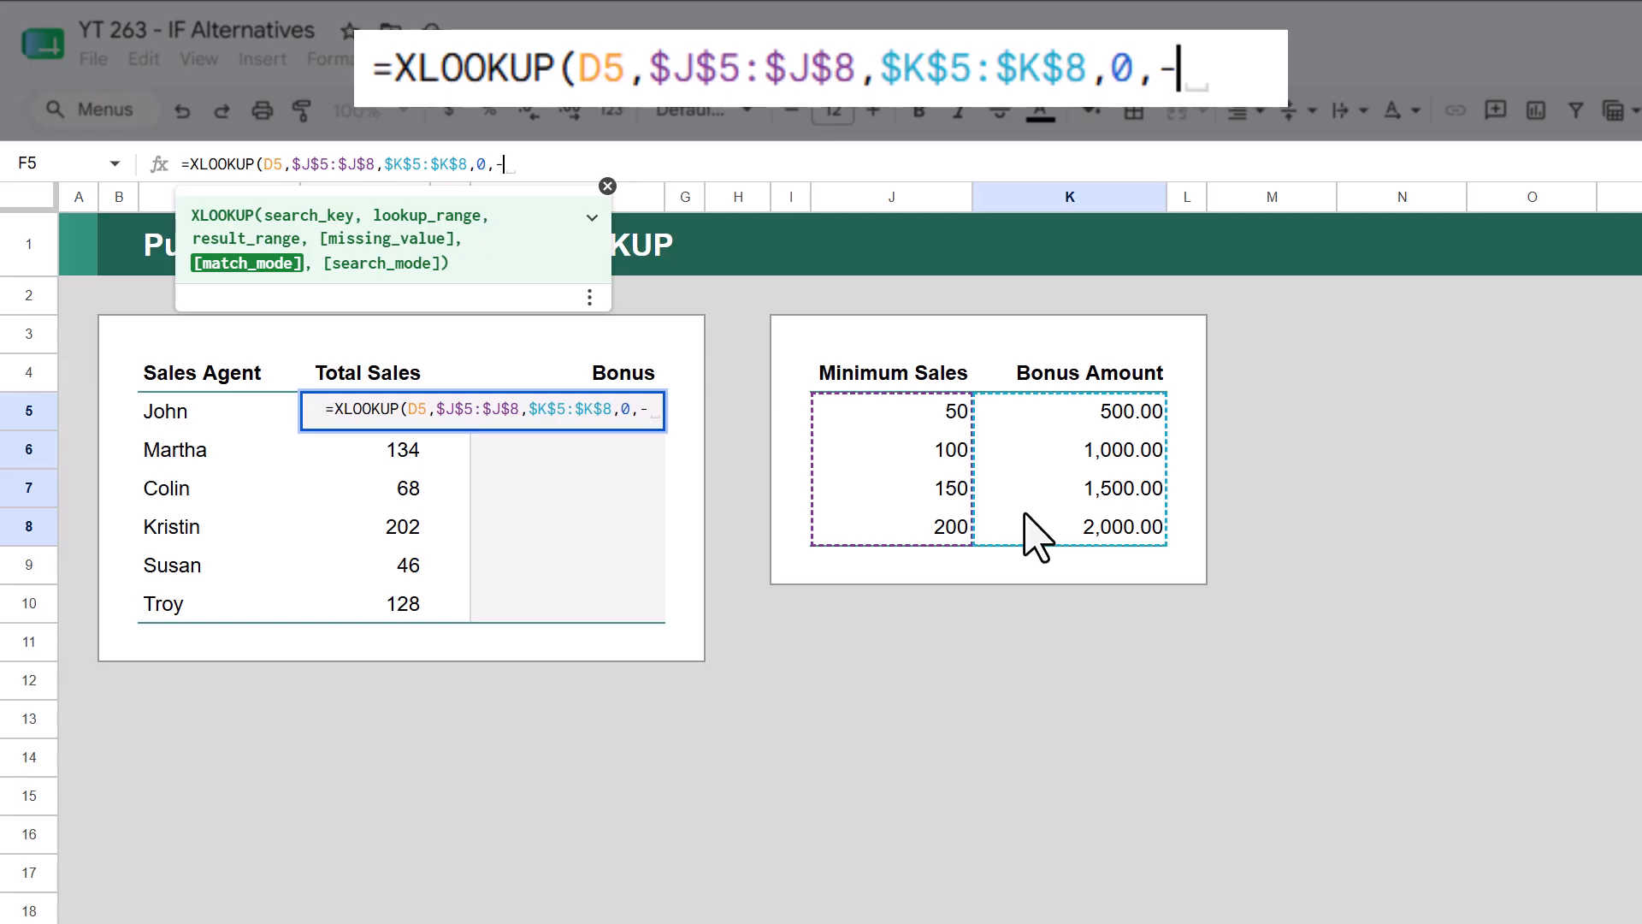
key("BackSpace")
type("1")
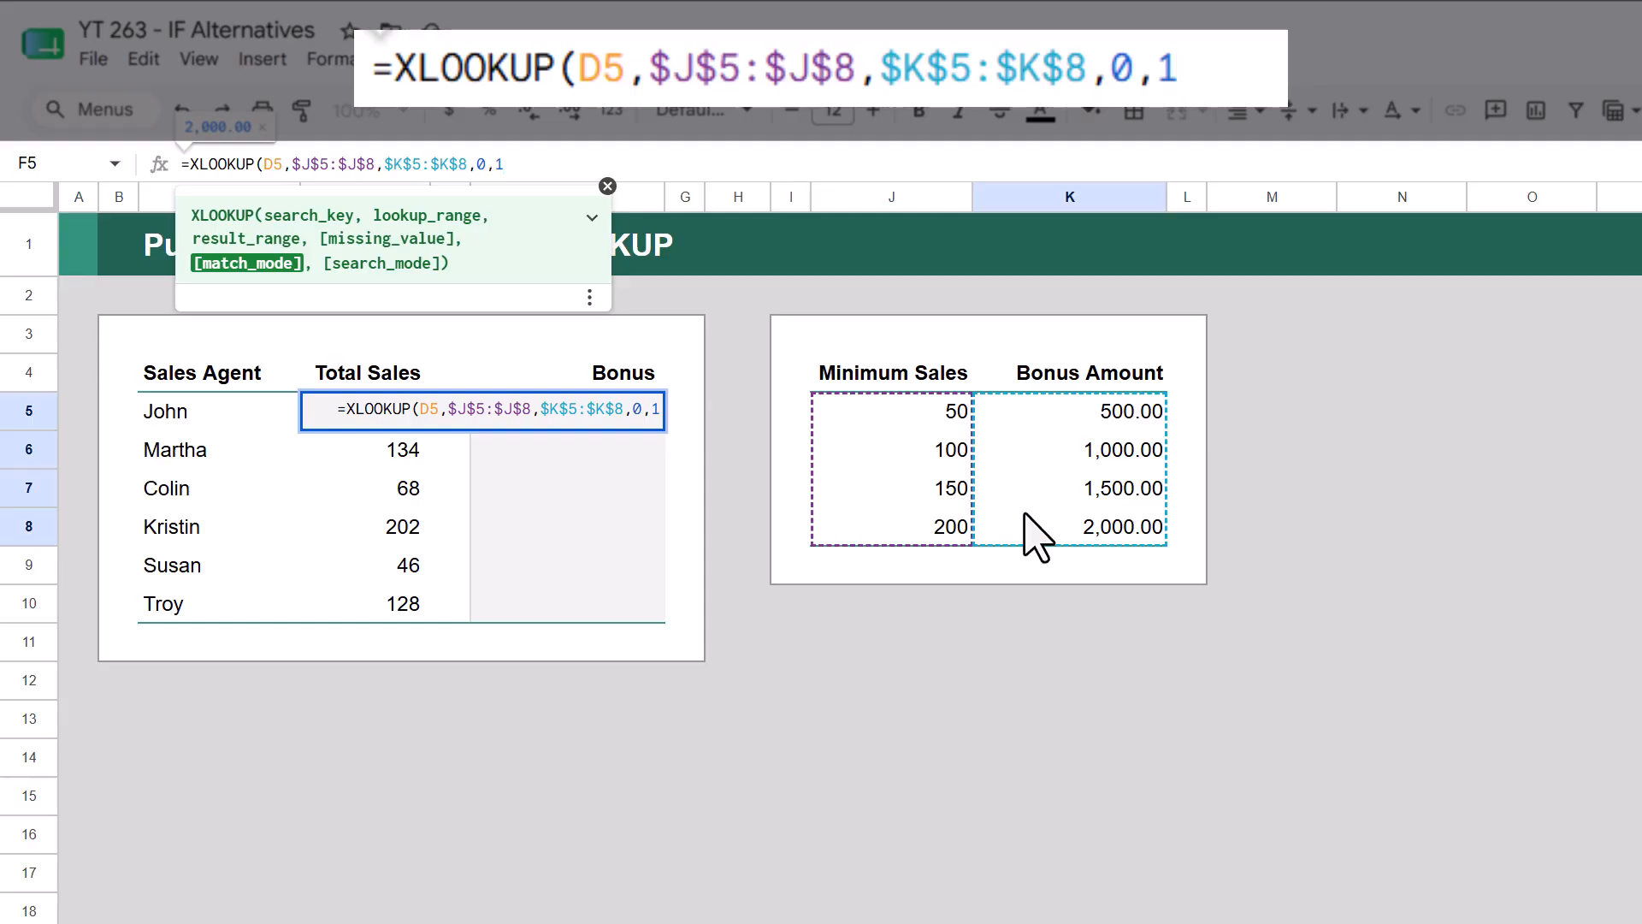
key("BackSpace")
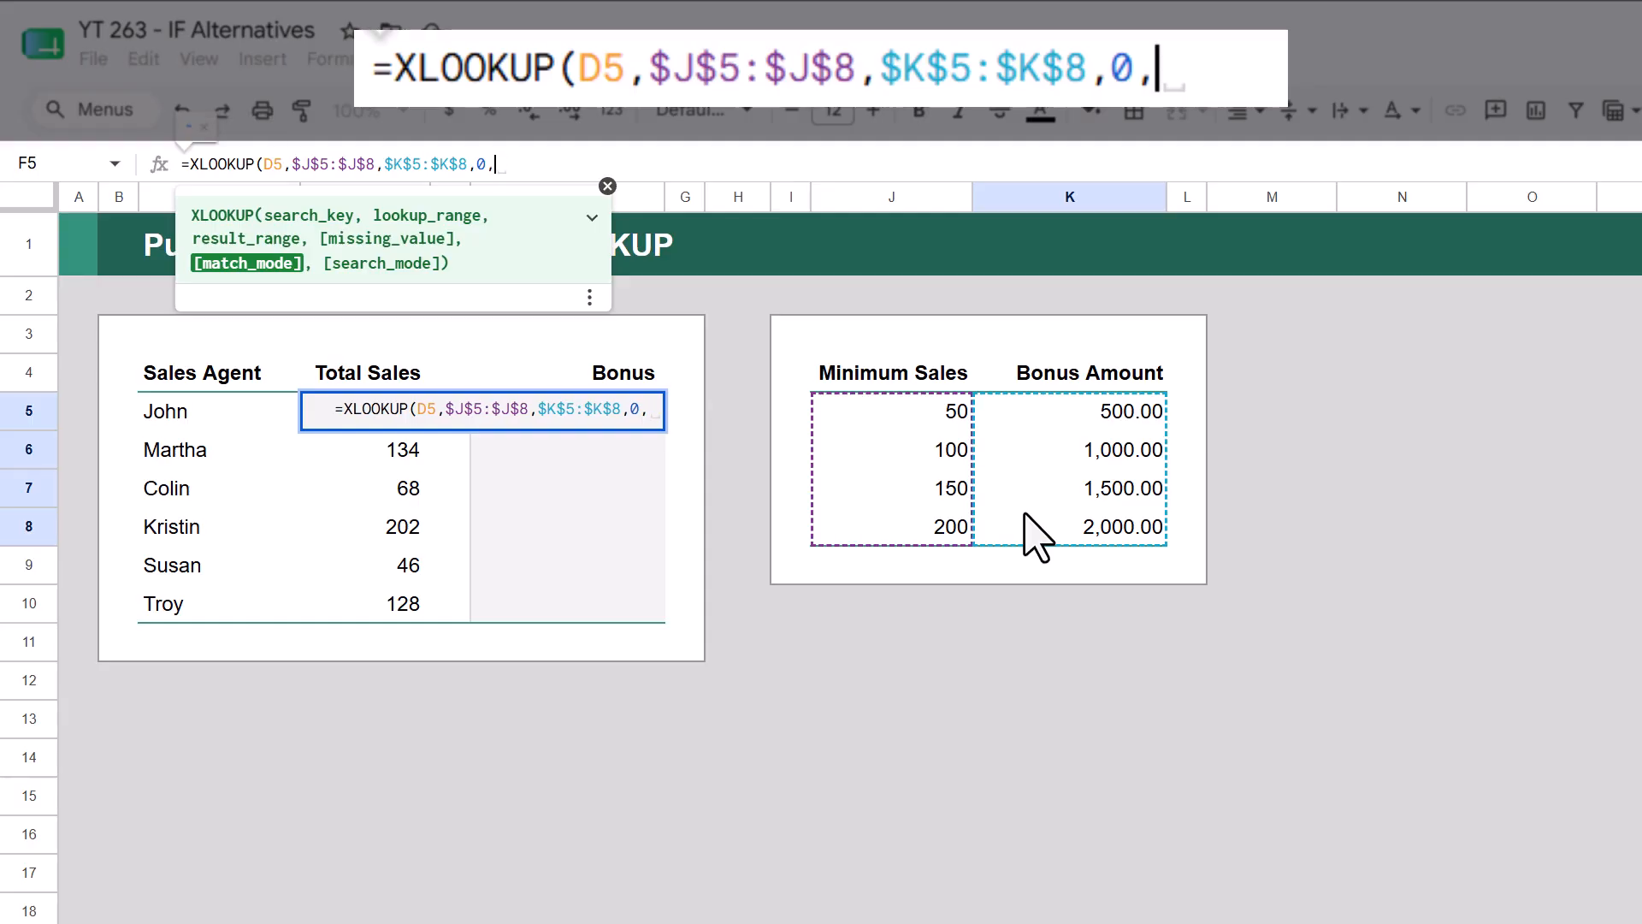
Step: Complete the XLOOKUP formula with match mode -1 and fill it from F5 down to F10
type("-1")
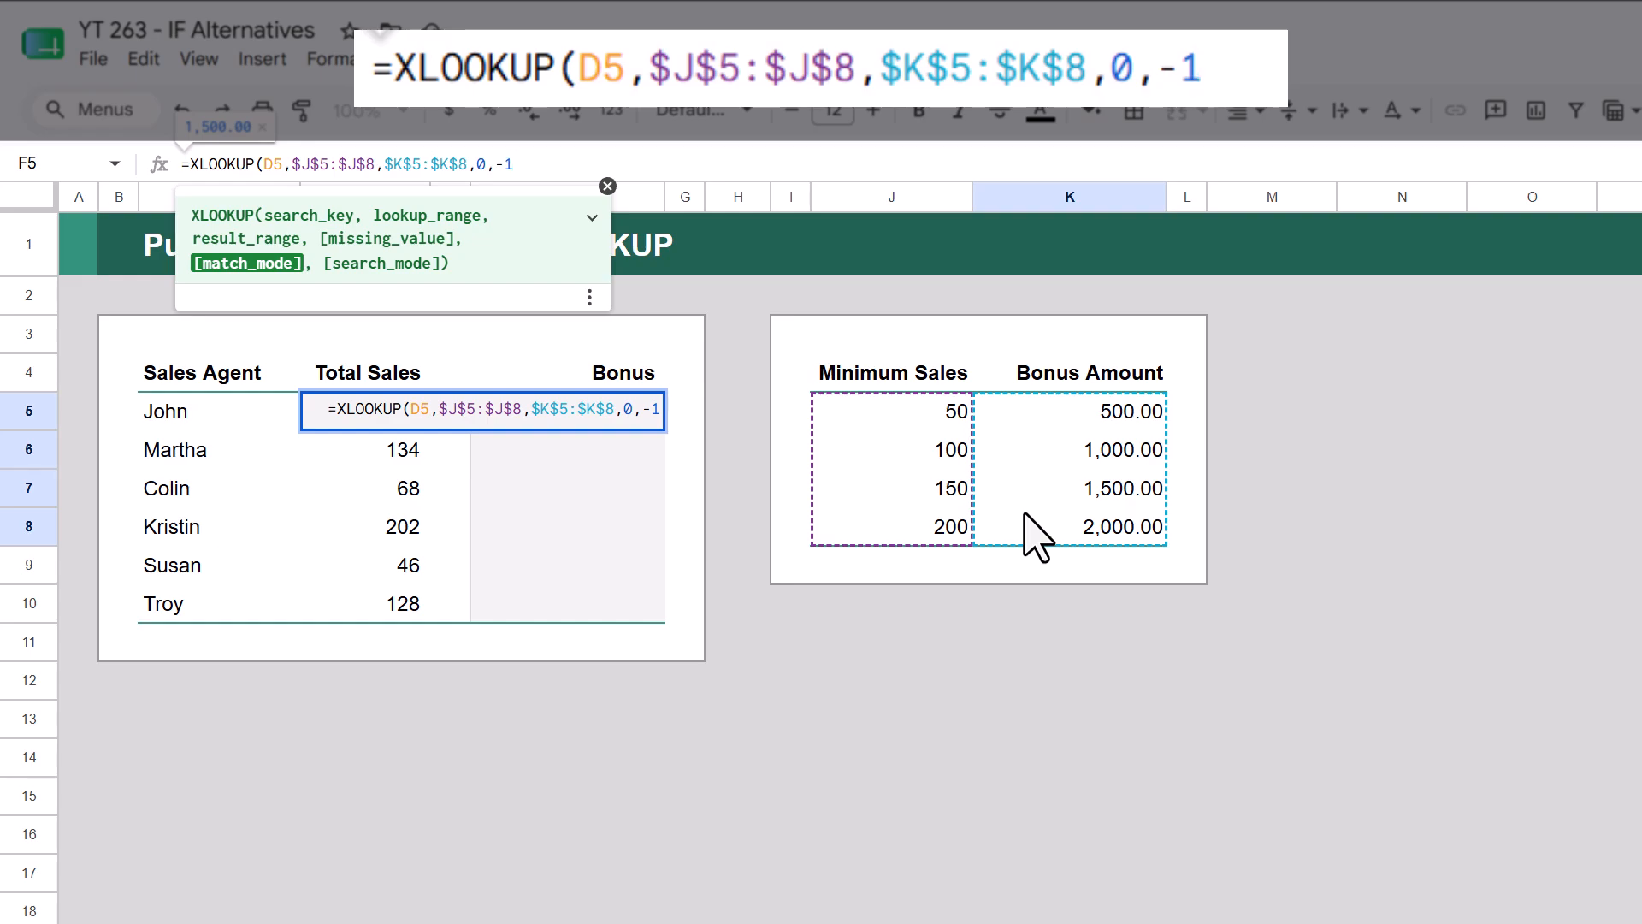
type(")")
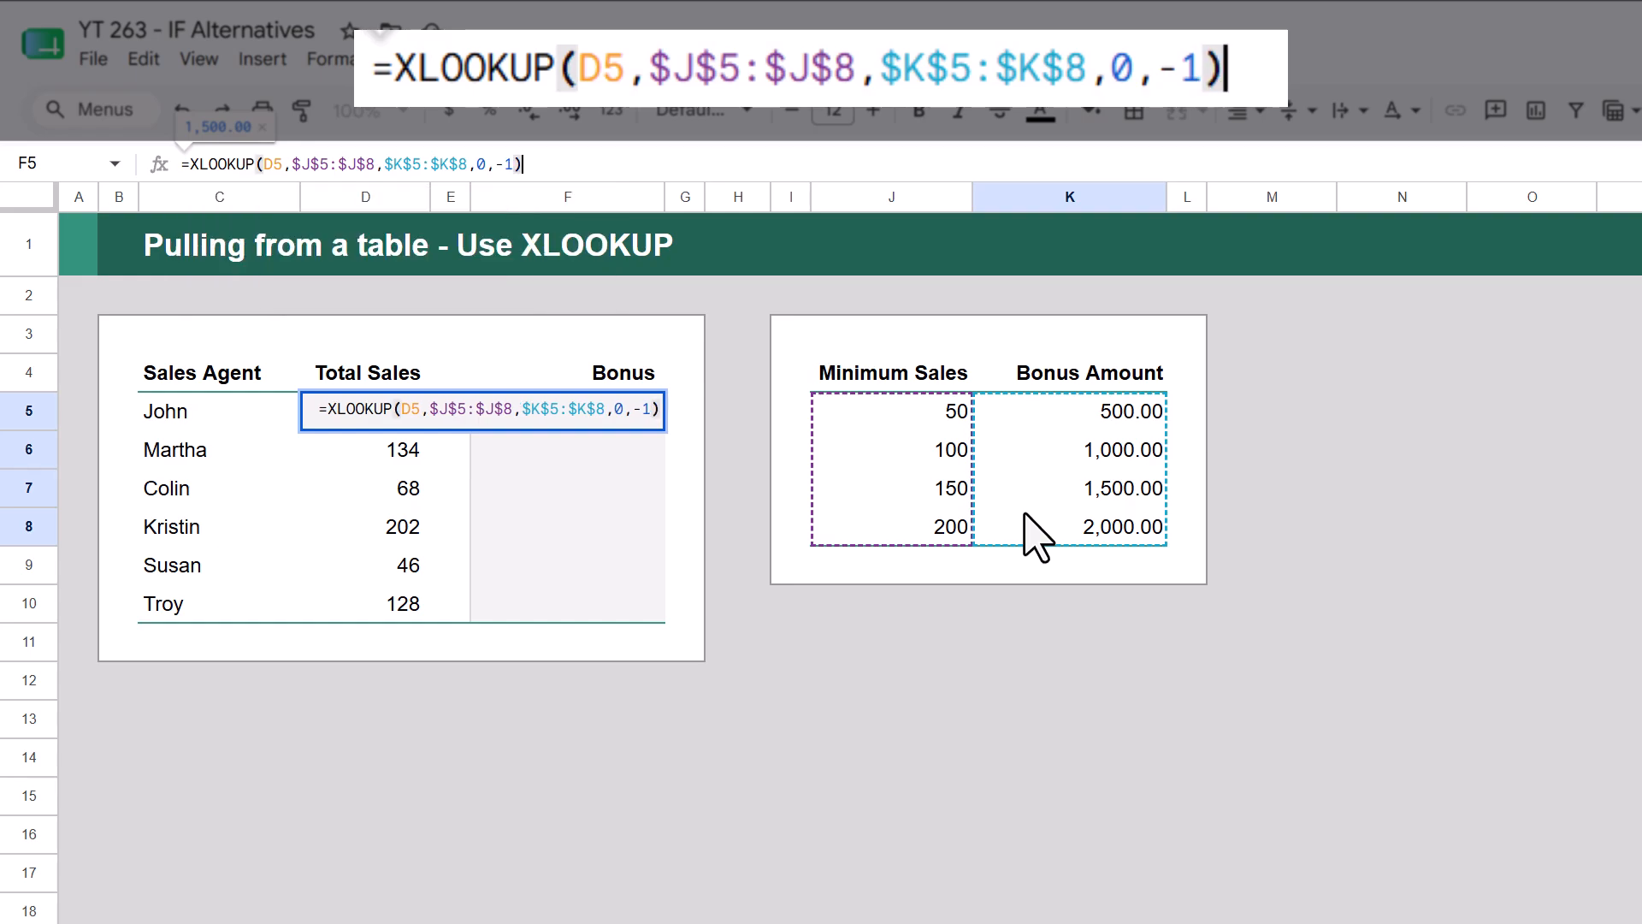
key("Return")
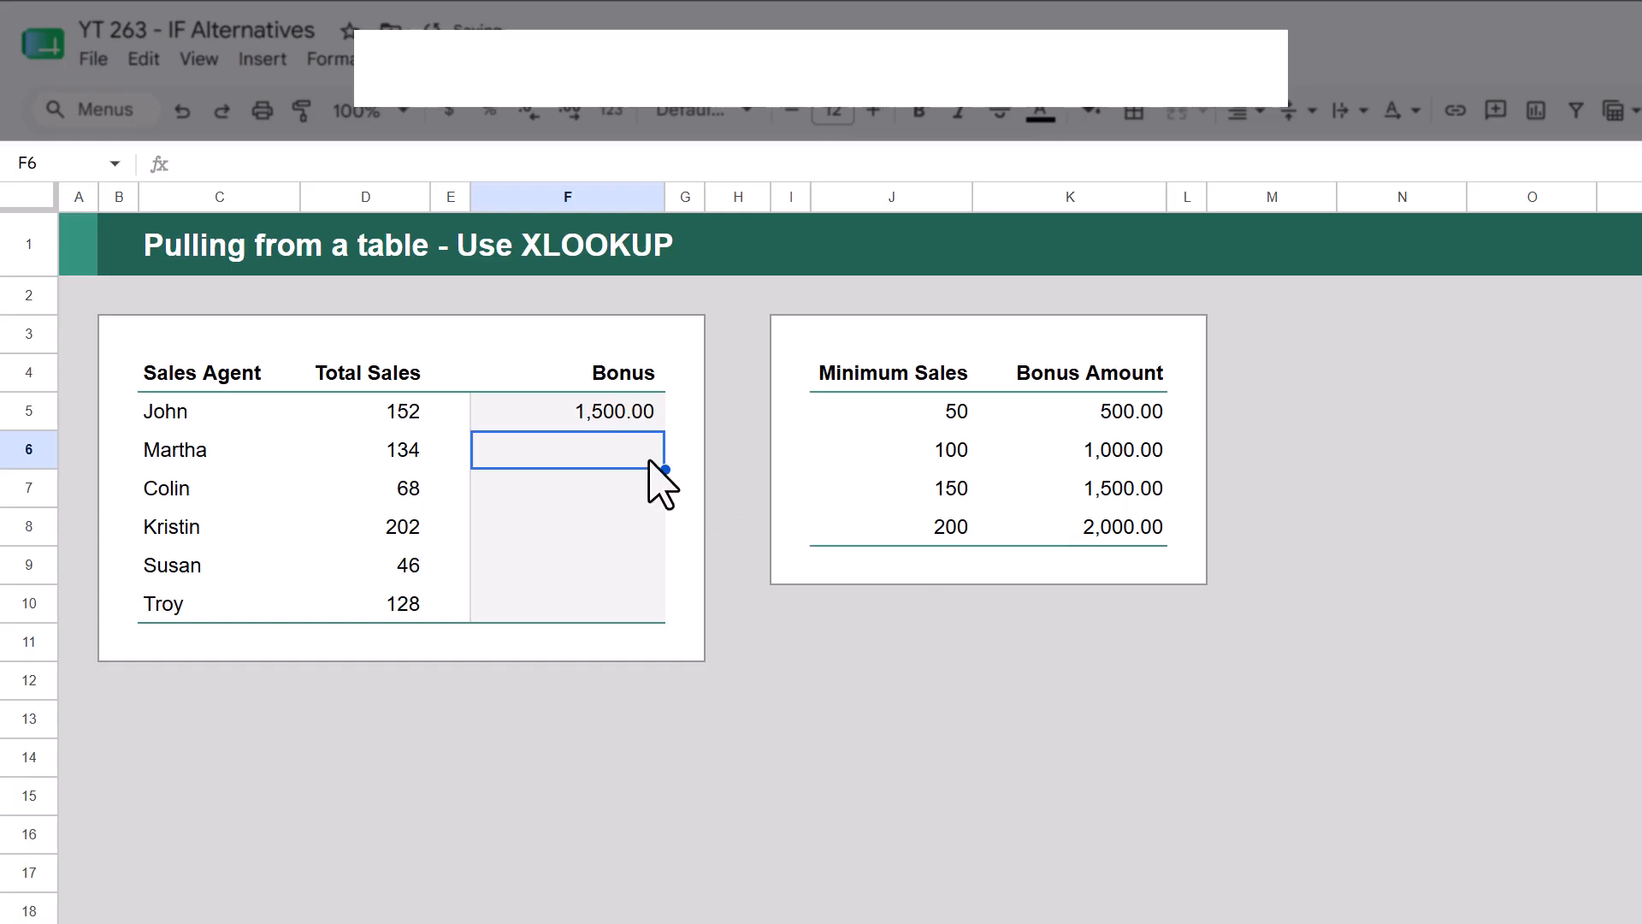
left_click(659, 414)
left_click_drag(665, 431, 659, 614)
left_click(614, 607)
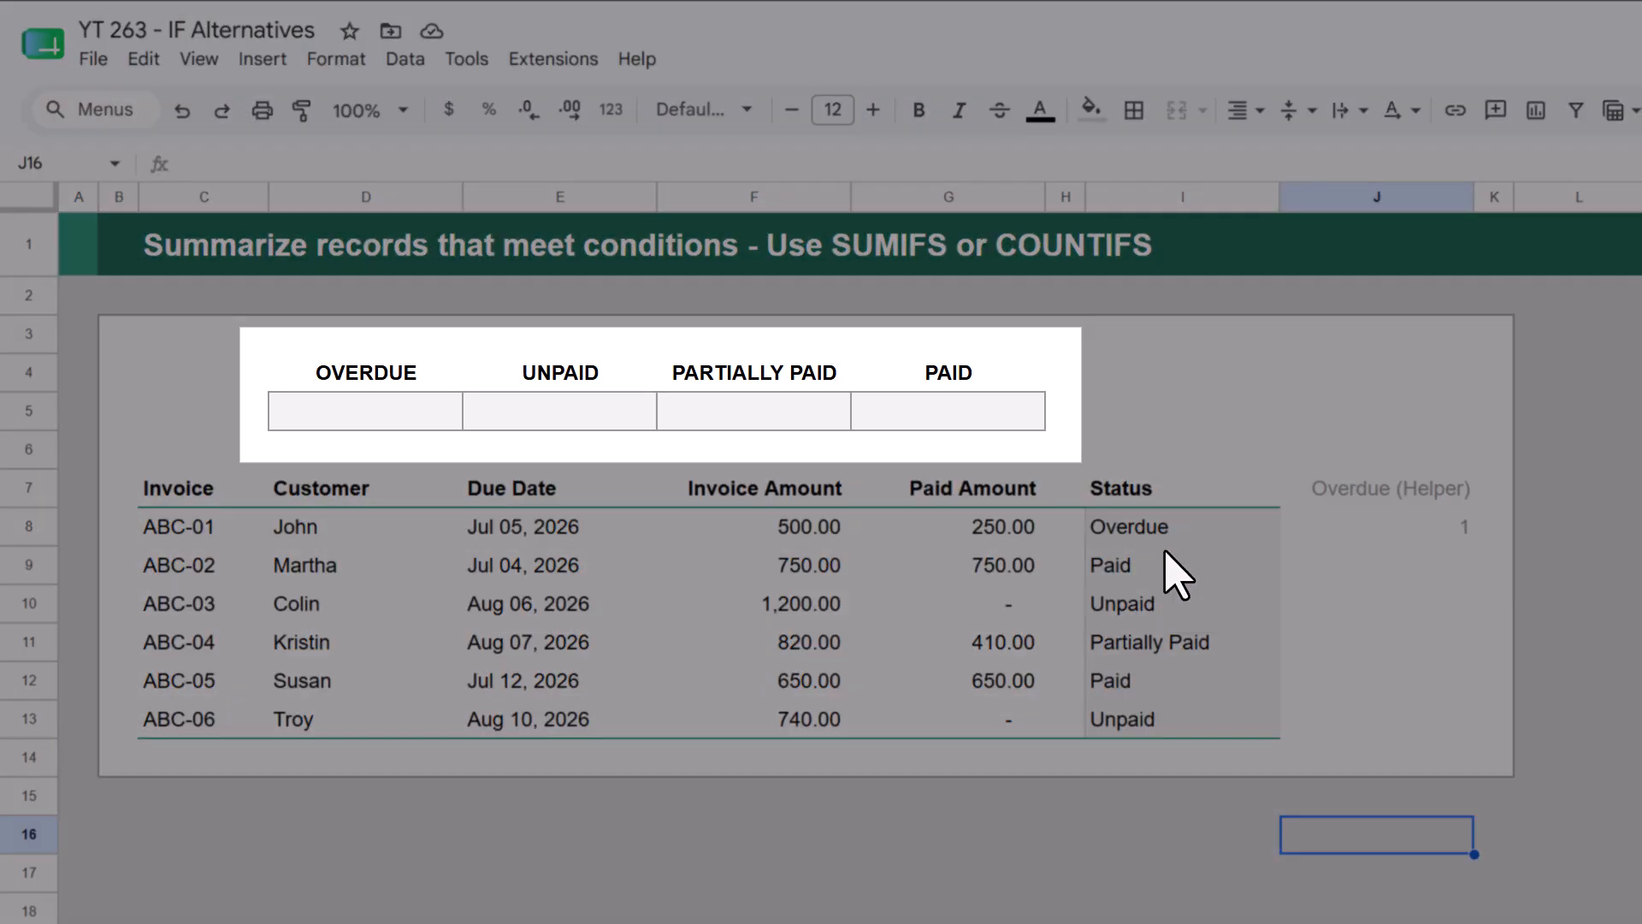
Step: Review the Status formula in I8 and fill the Overdue (Helper) formula from J8 down to J13
left_click(1185, 540)
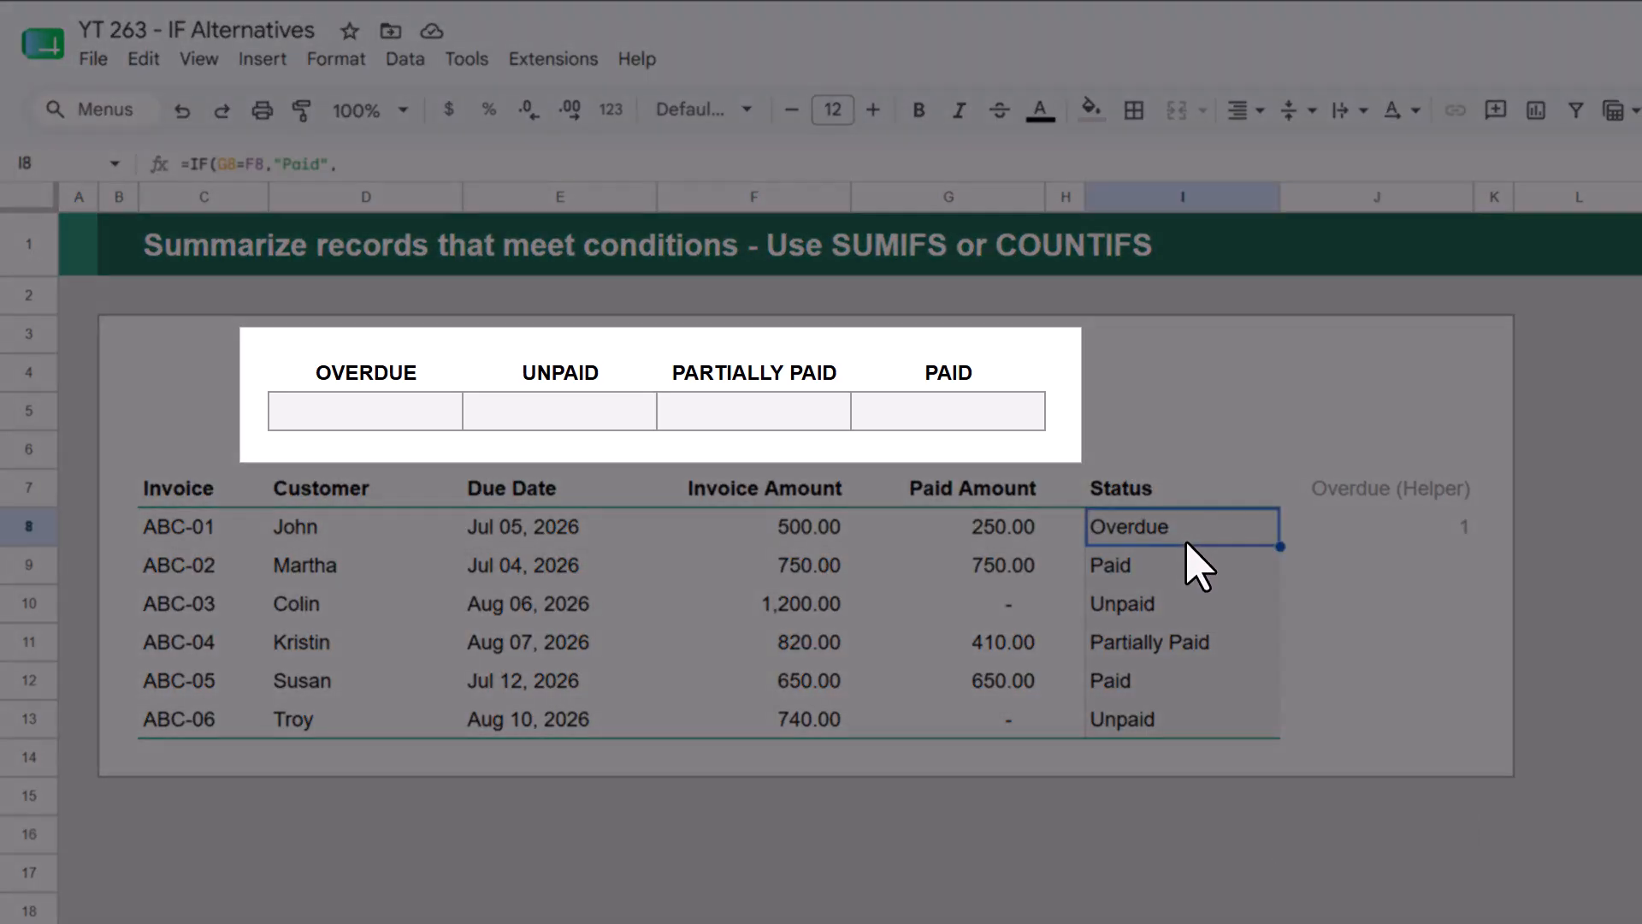
left_click(1090, 551)
left_click(1379, 528)
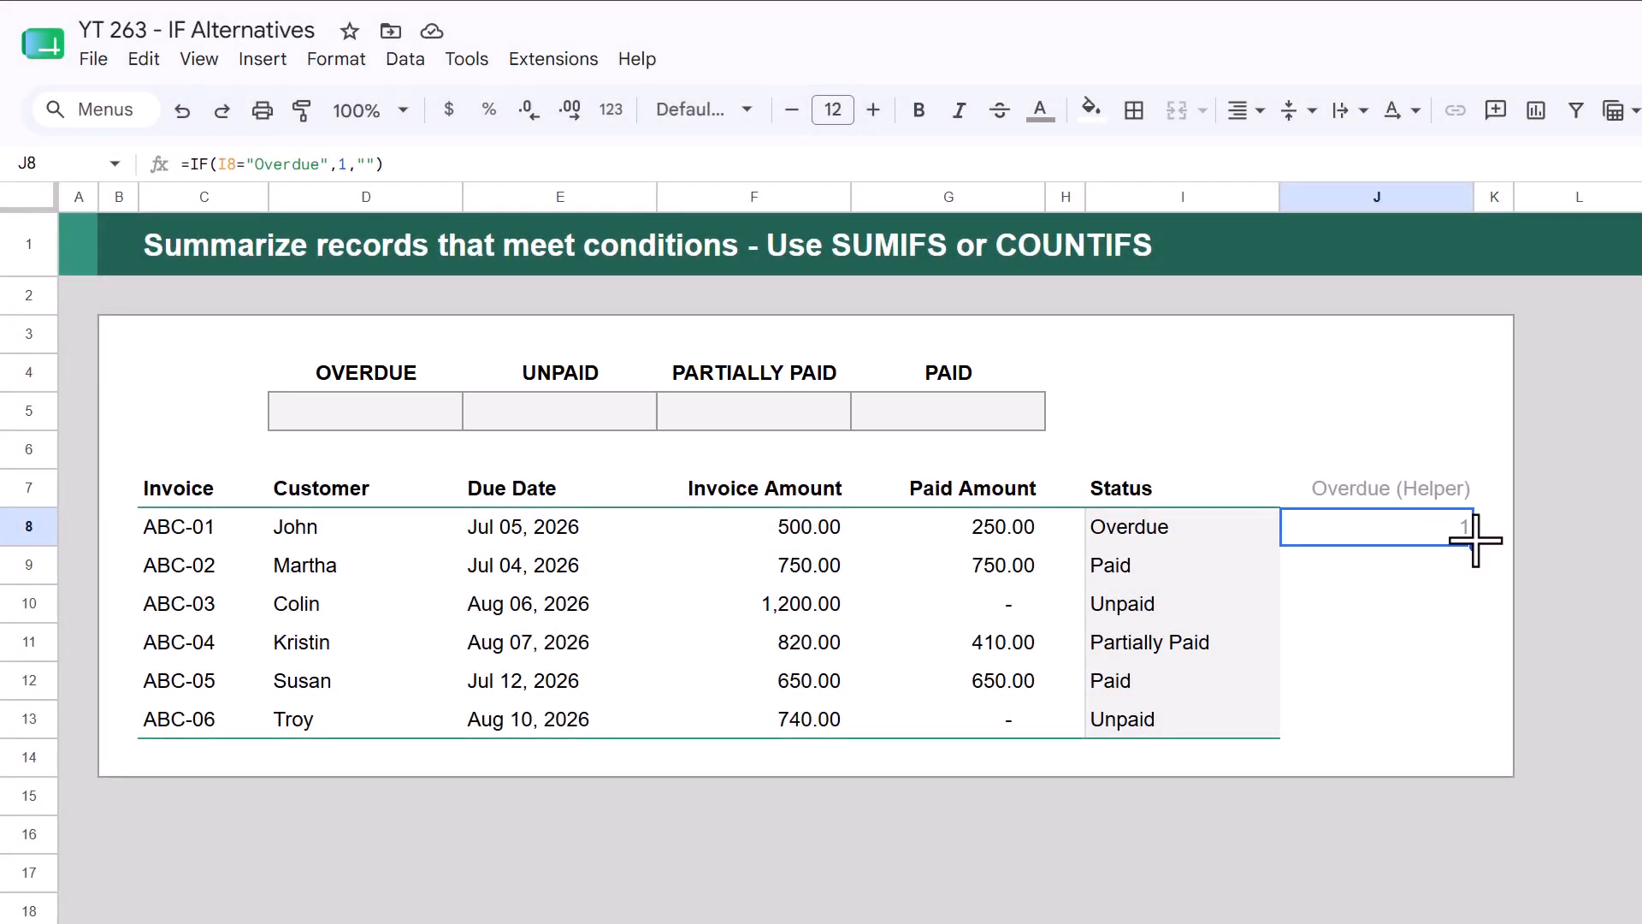
left_click_drag(1473, 544, 1464, 731)
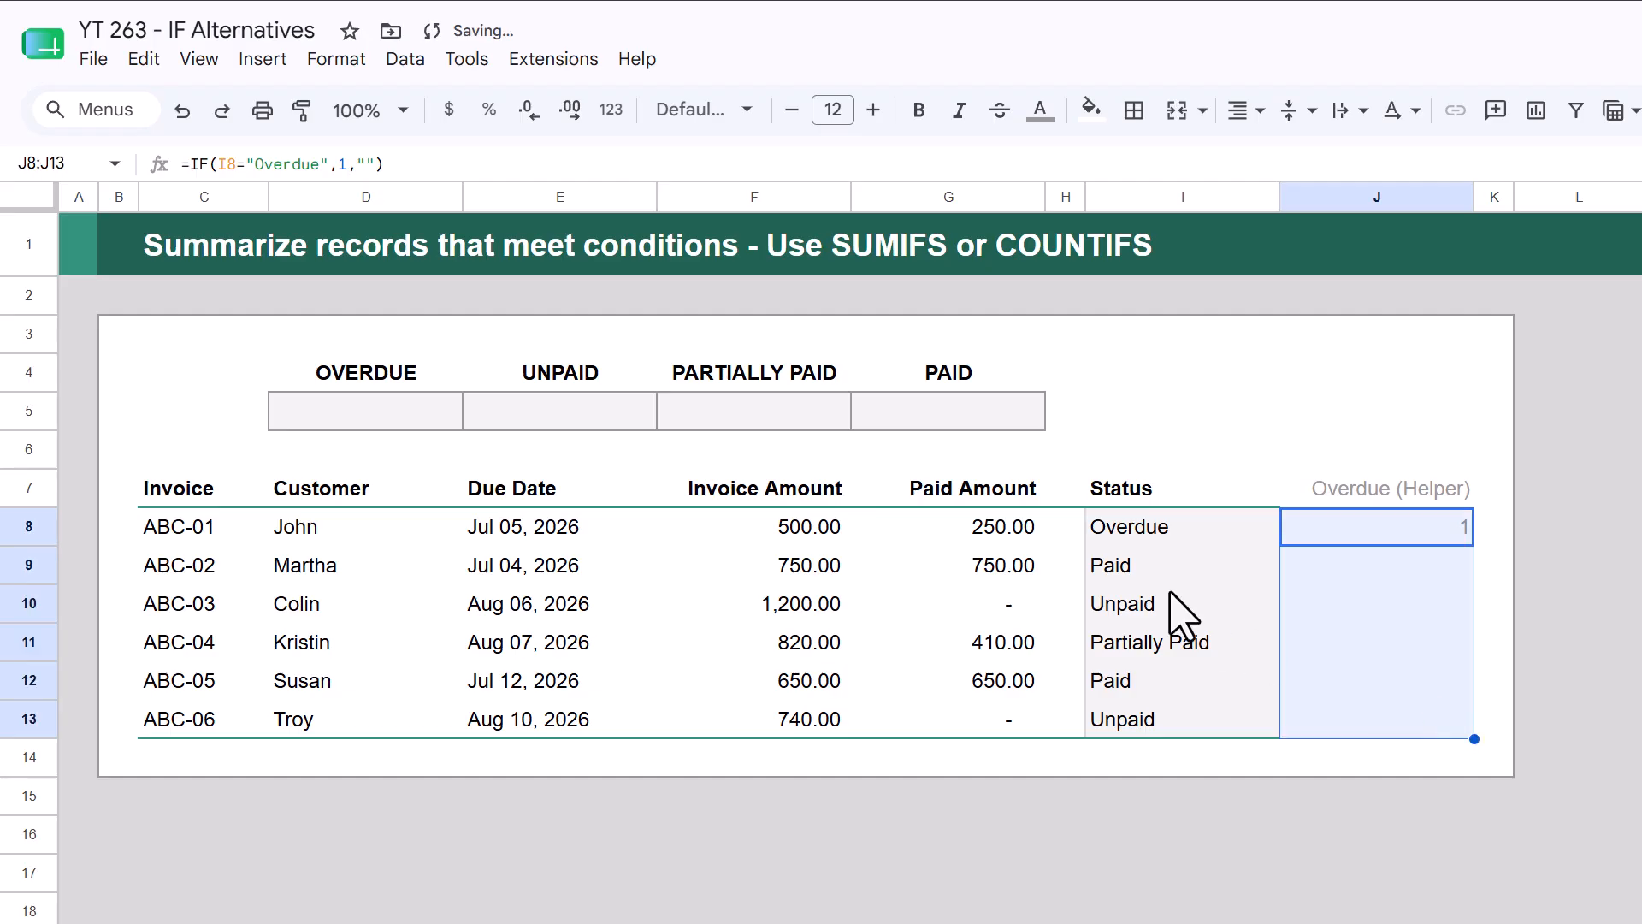
Step: Enter =COUNT(J8:J13) in the OVERDUE summary cell D5 to count the helper values, and reselect the cell
left_click(394, 415)
type("=")
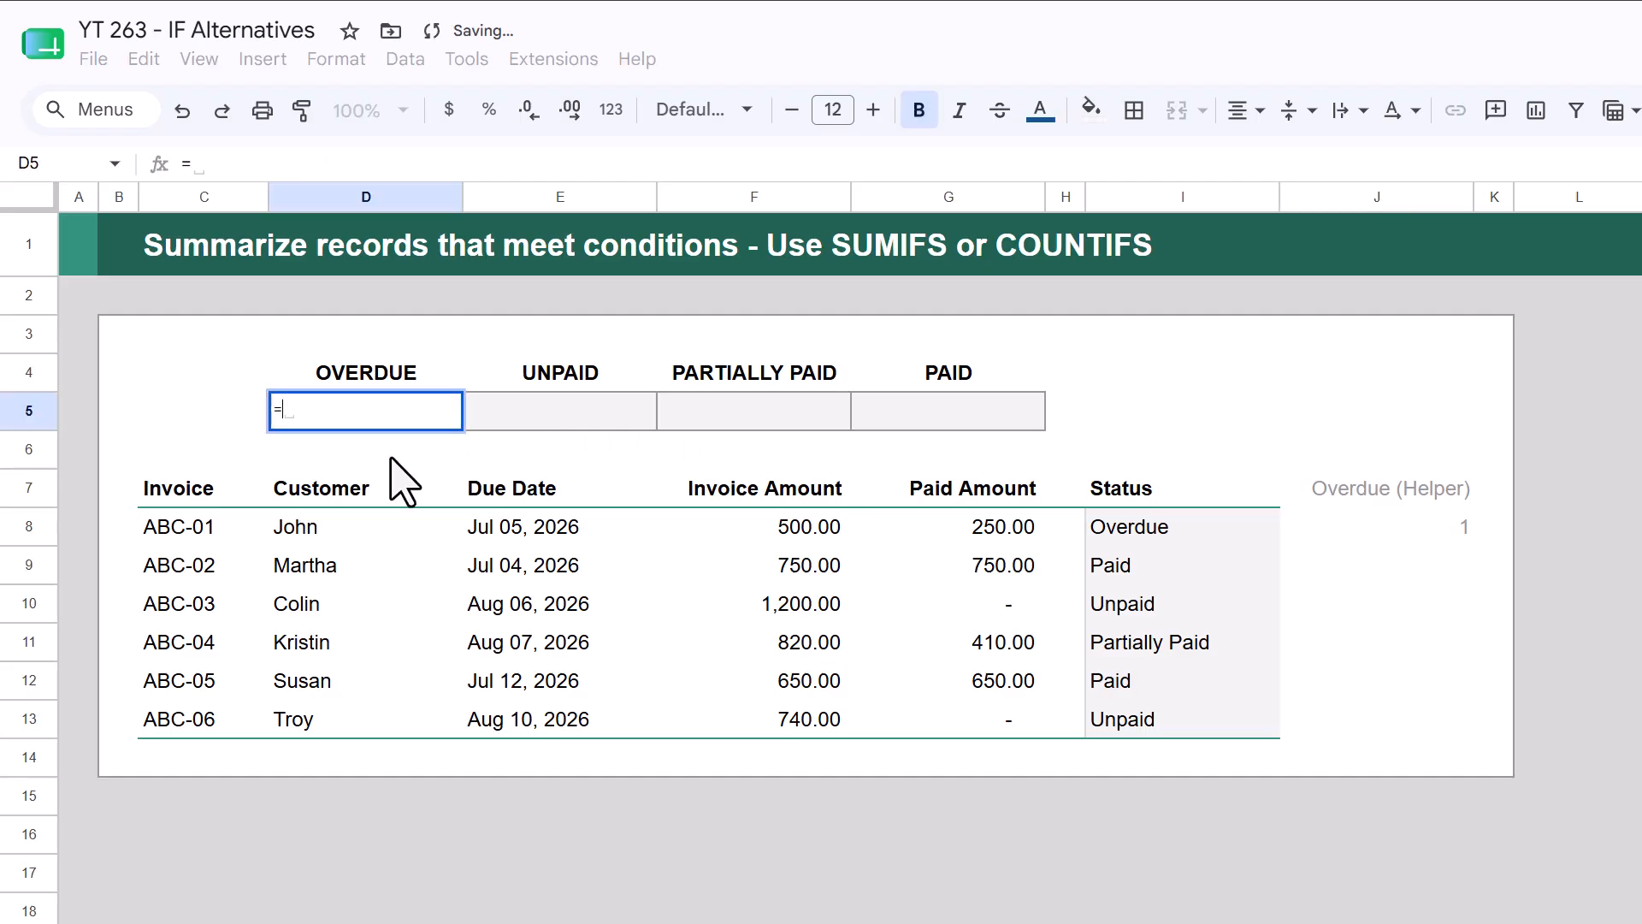
type("count(")
left_click(1465, 539)
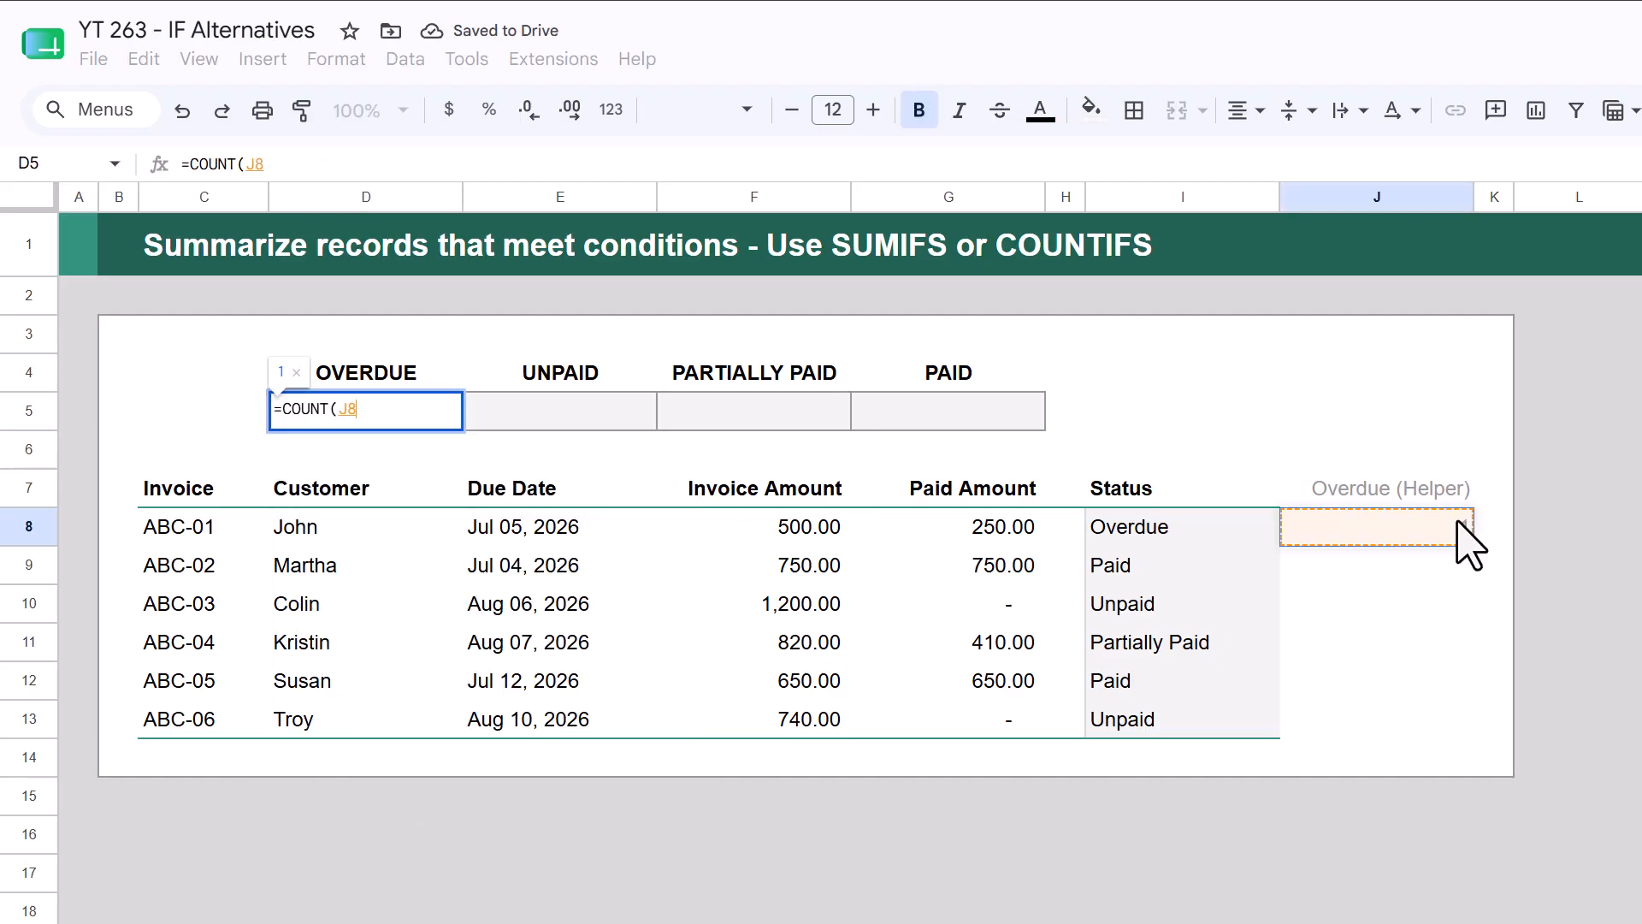
left_click_drag(1467, 545, 1464, 718)
type(")")
key("Return")
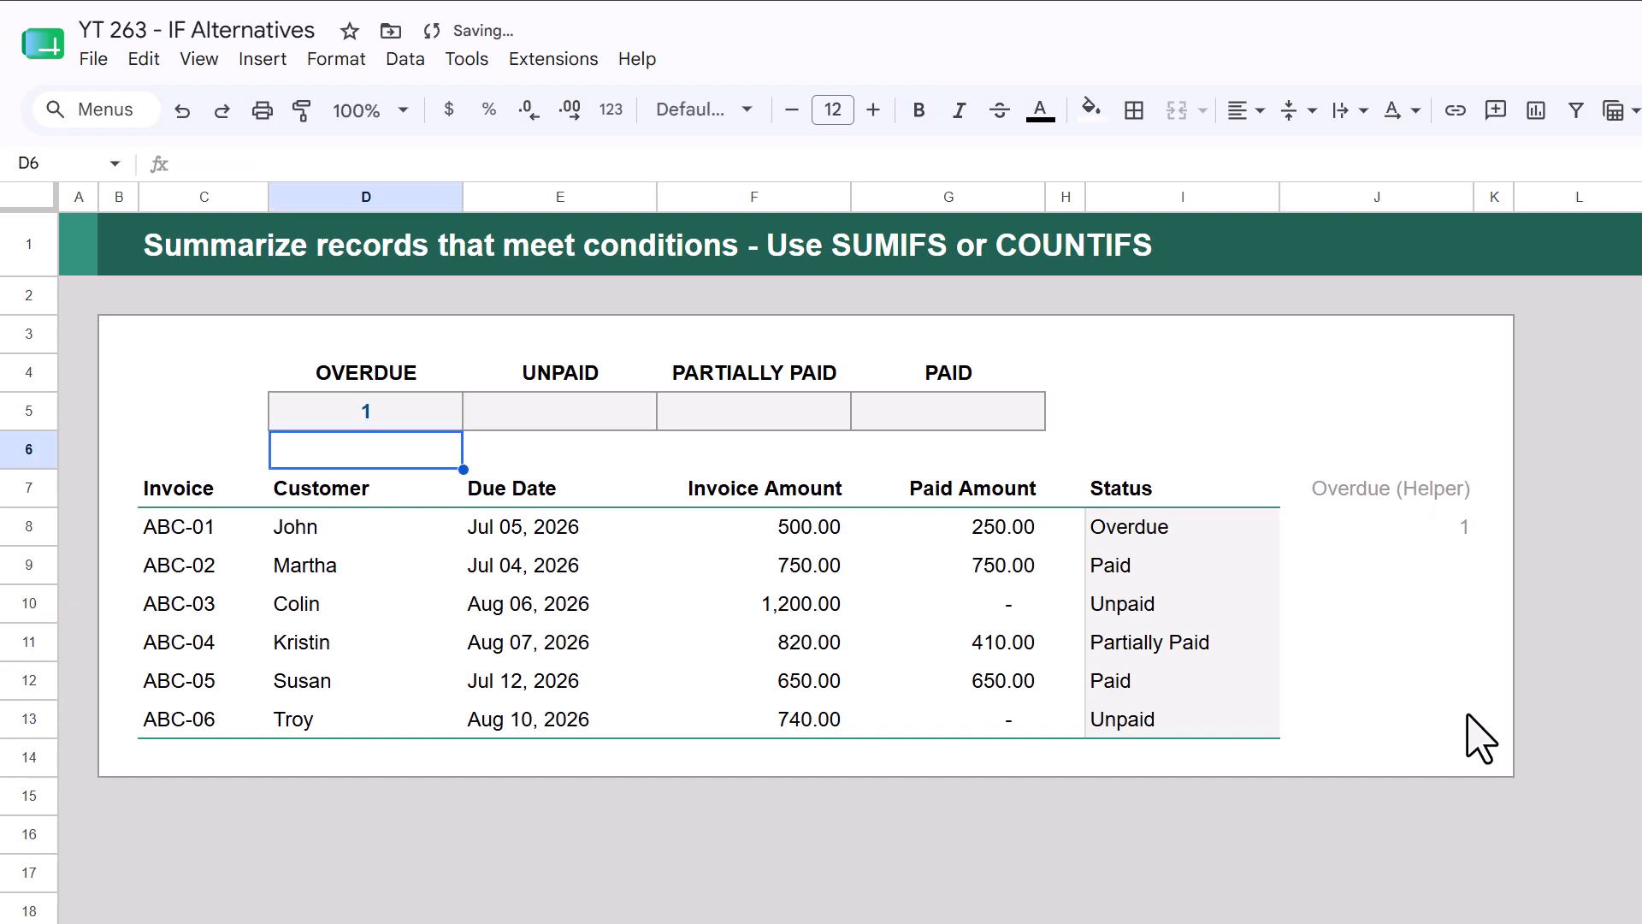
left_click(436, 414)
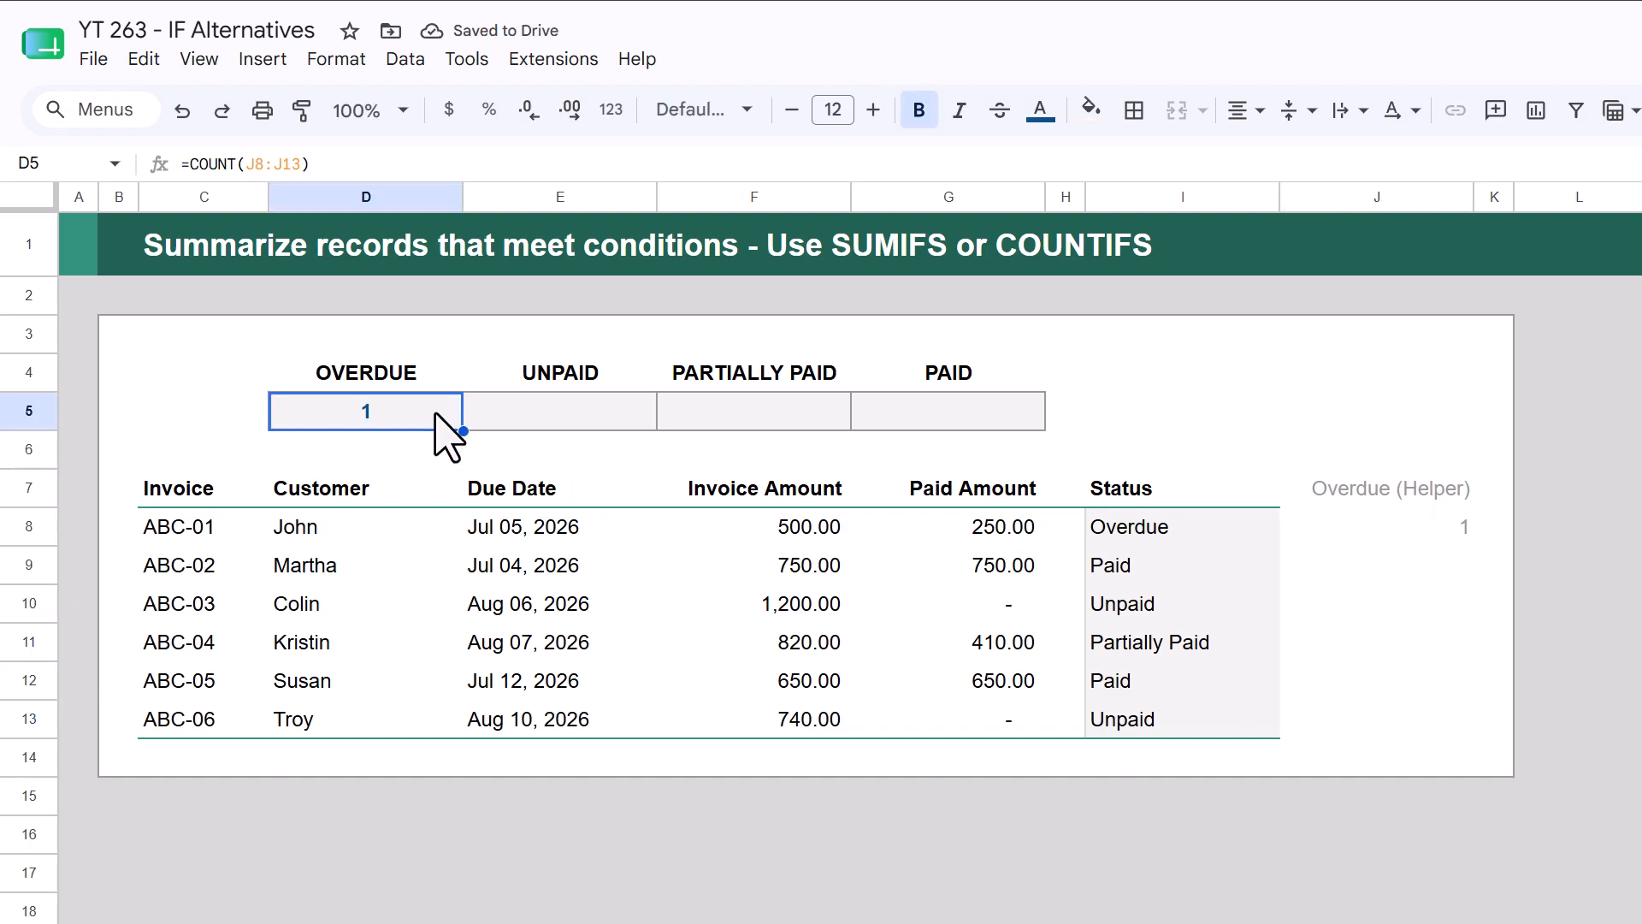